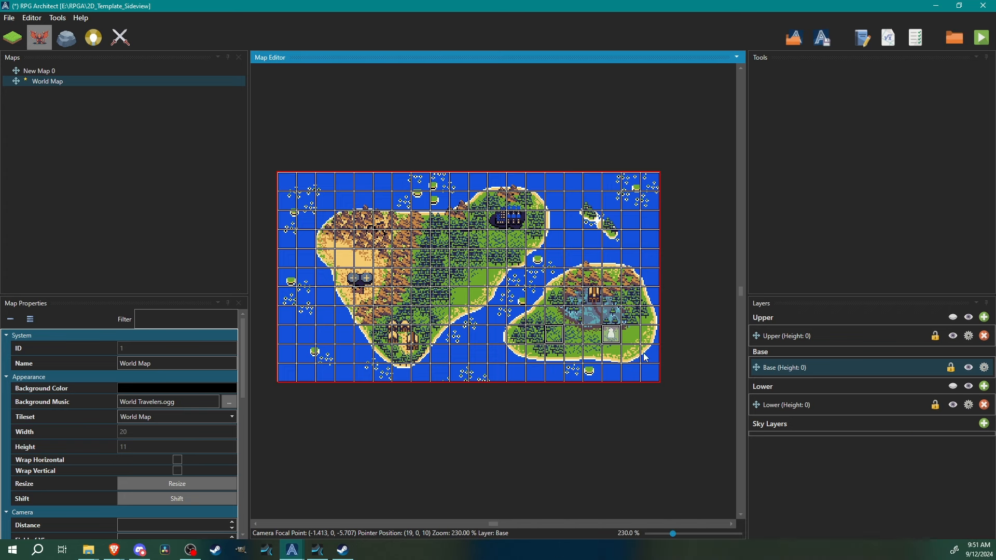
# - Switch to tile editing and look over New Map 0 before returning to the World Map
pyautogui.click(13, 37)
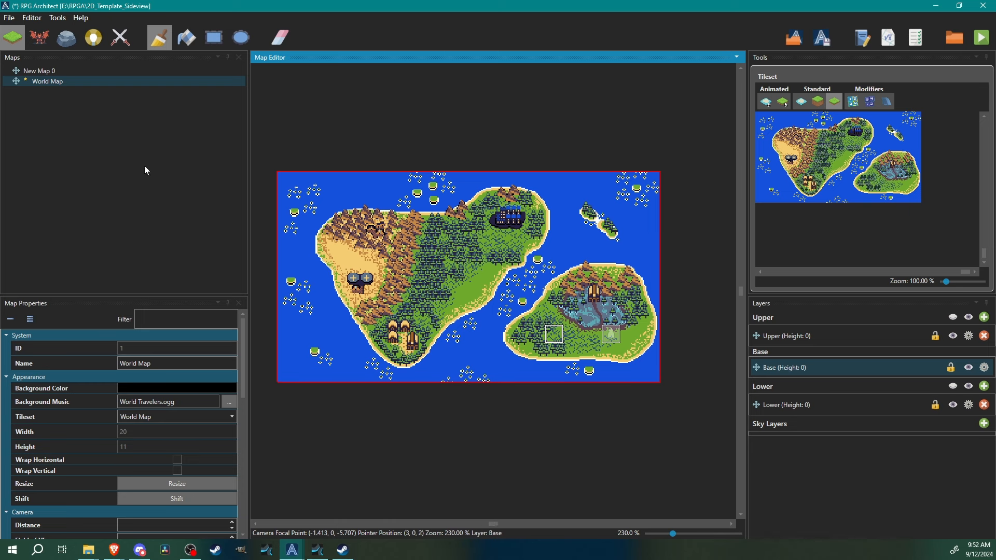
pyautogui.click(43, 74)
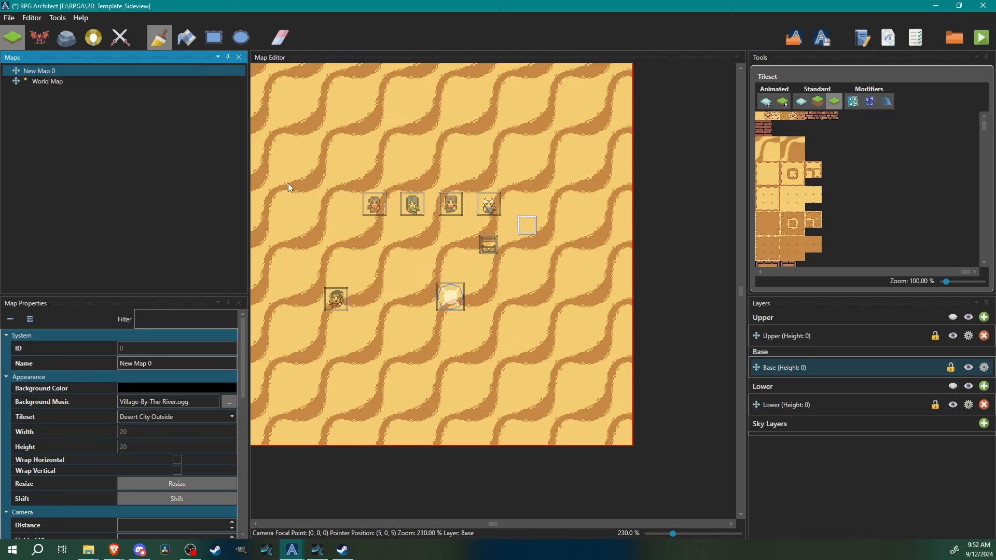
pyautogui.moveTo(416, 258); pyautogui.dragTo(448, 331, button='middle')
pyautogui.click(111, 83)
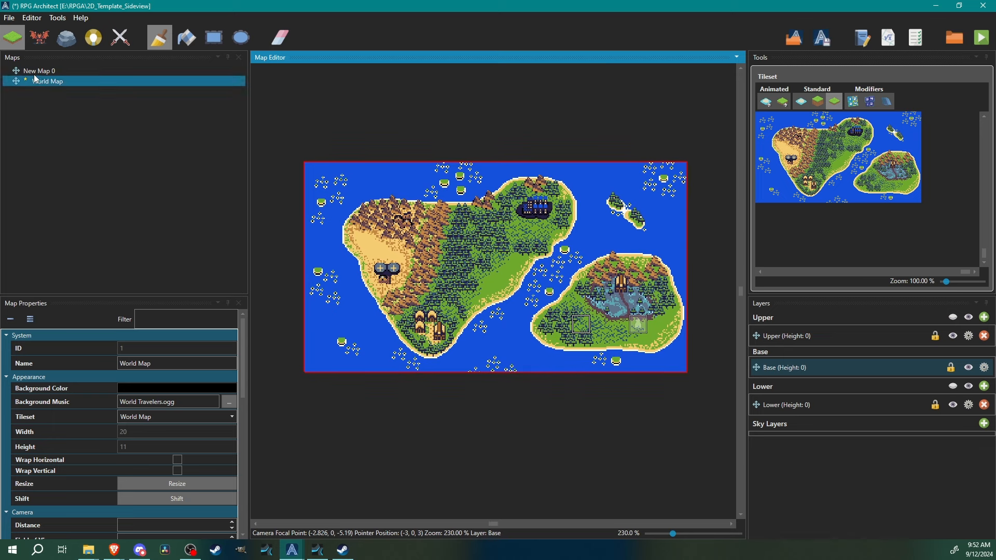
# - Open the maximized database and examine the collision settings of the World Map tileset
pyautogui.click(57, 17)
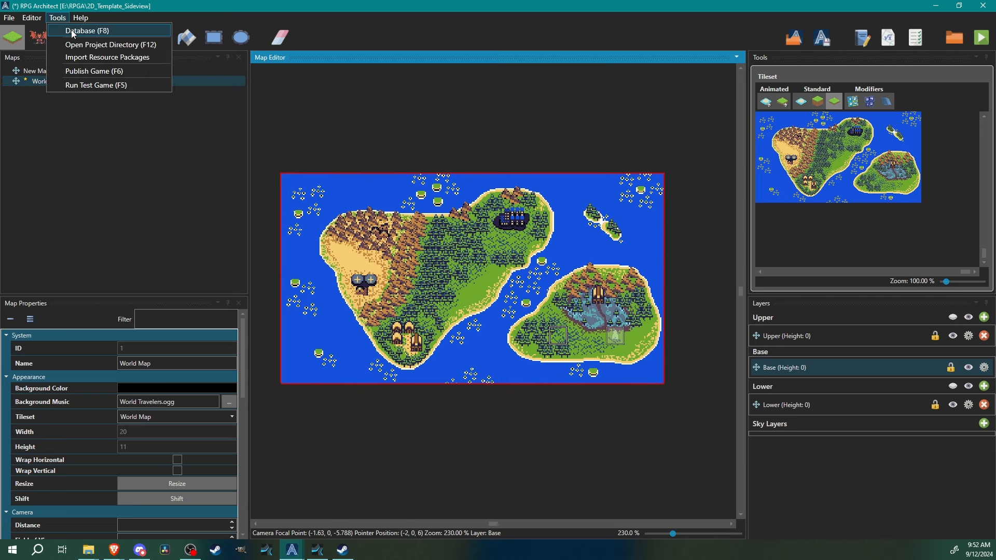
pyautogui.click(71, 29)
pyautogui.click(194, 308)
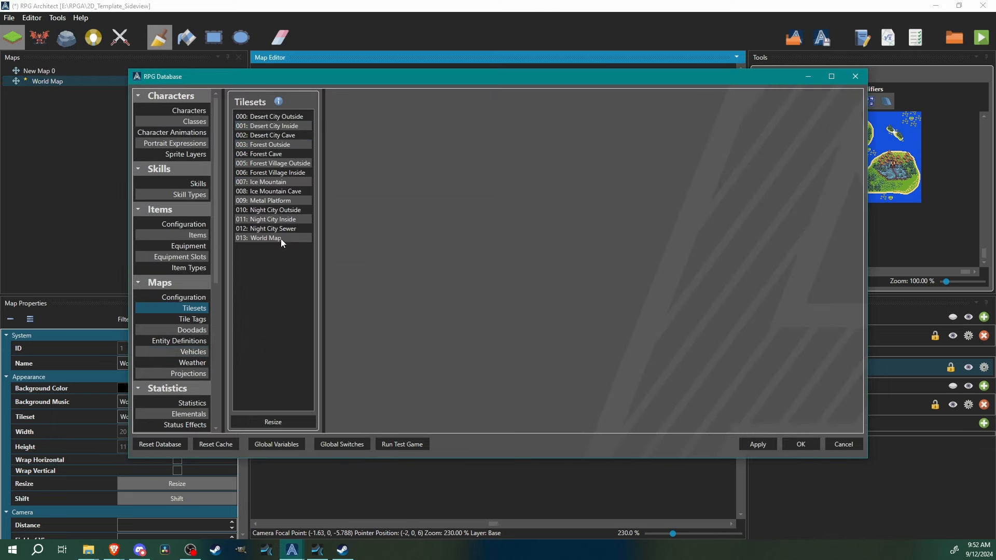
pyautogui.click(269, 239)
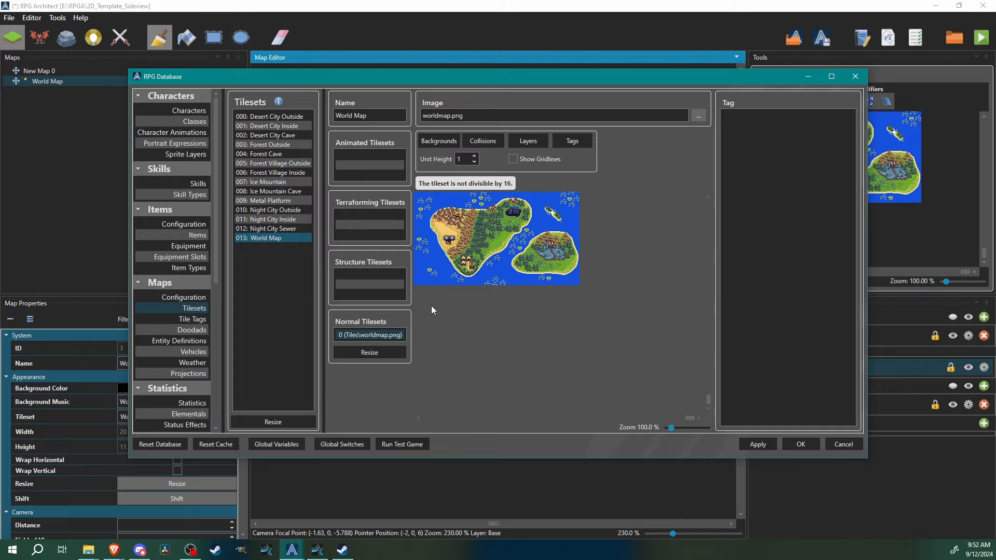
pyautogui.click(474, 141)
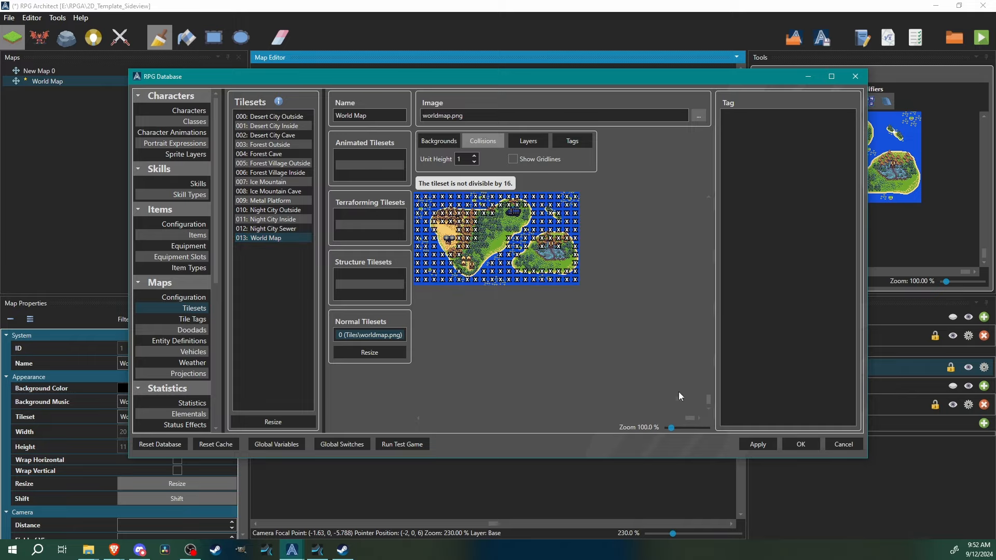
pyautogui.moveTo(674, 427); pyautogui.dragTo(676, 428)
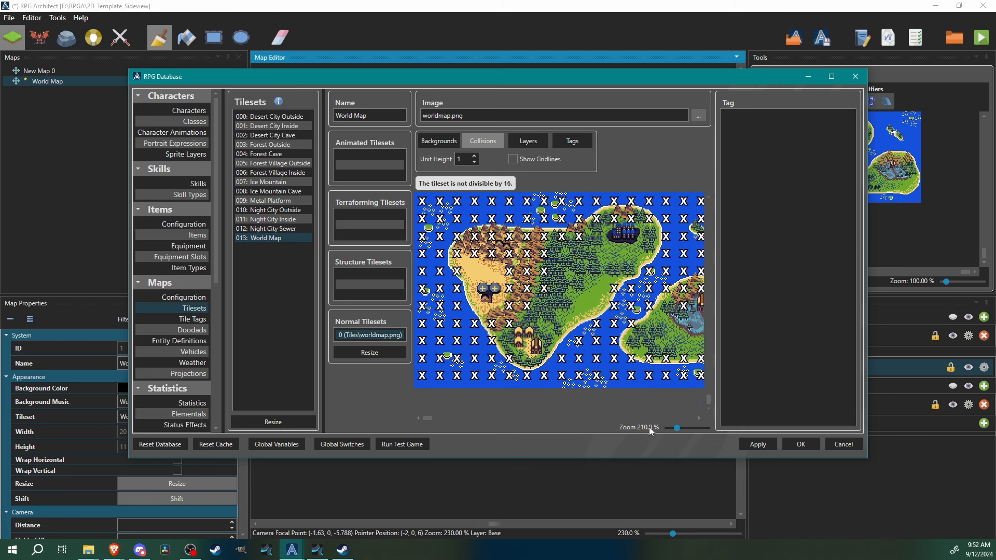
pyautogui.moveTo(676, 428); pyautogui.dragTo(673, 428)
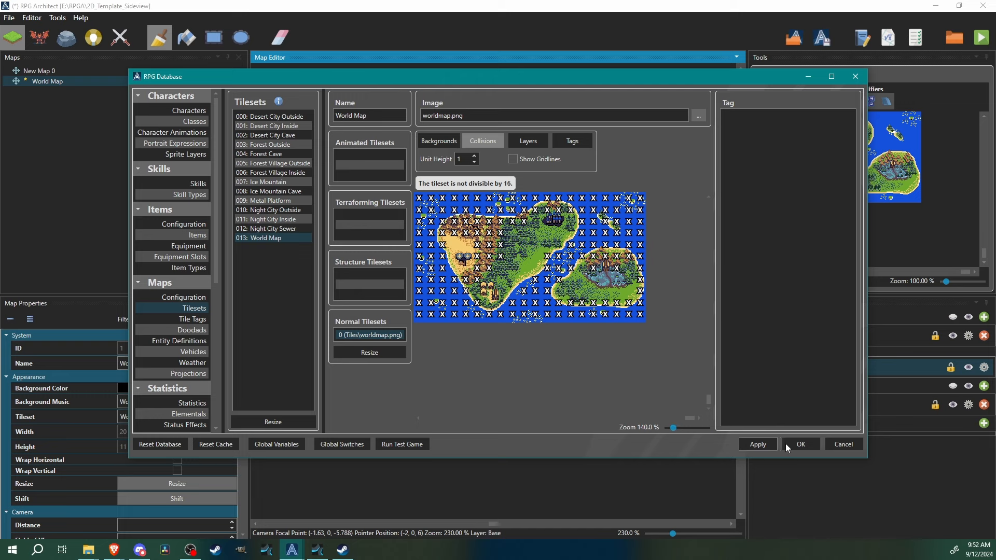
pyautogui.click(831, 76)
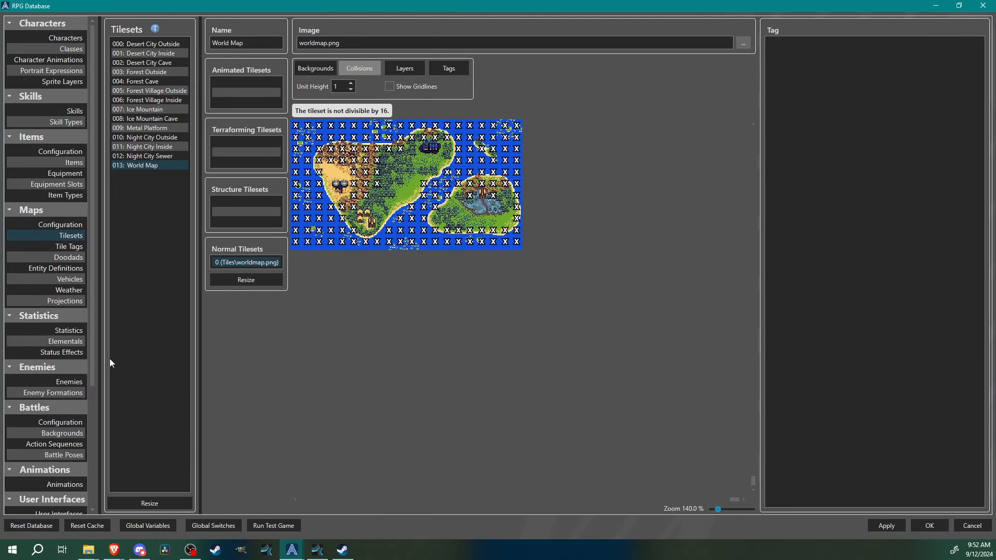
# - Name the empty vehicle entry 001 in the database "Airship"
pyautogui.click(60, 281)
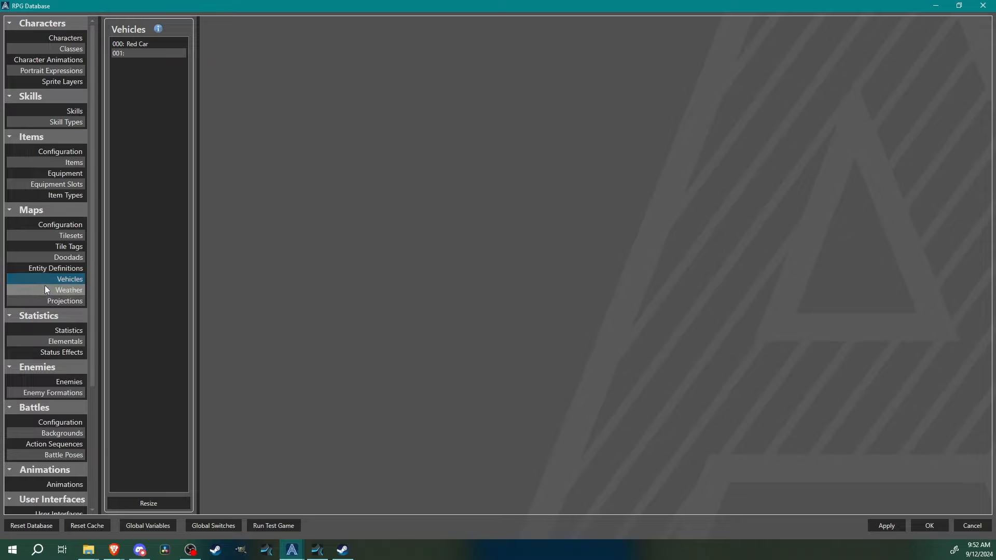
pyautogui.click(129, 53)
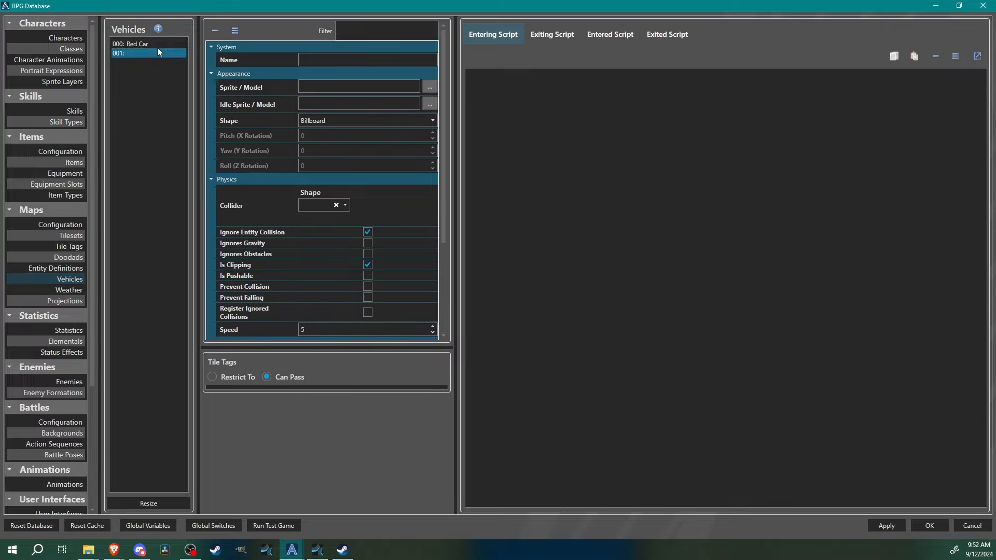
pyautogui.click(324, 59)
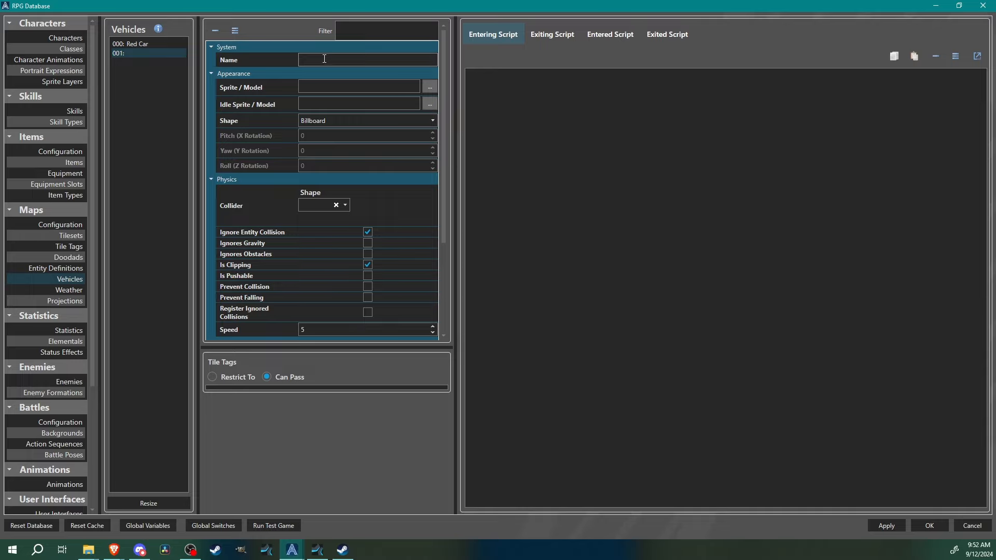
pyautogui.write('Airship[')
# - Choose vehicle-Zeppelin-Flying.png as the Airship's main sprite and select the whole image as its source area
pyautogui.click(431, 86)
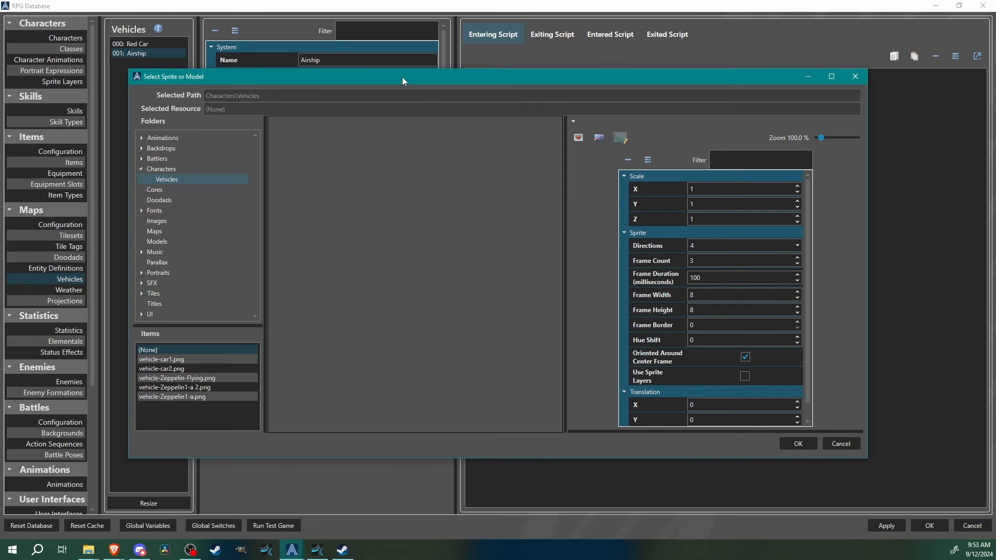
pyautogui.click(197, 387)
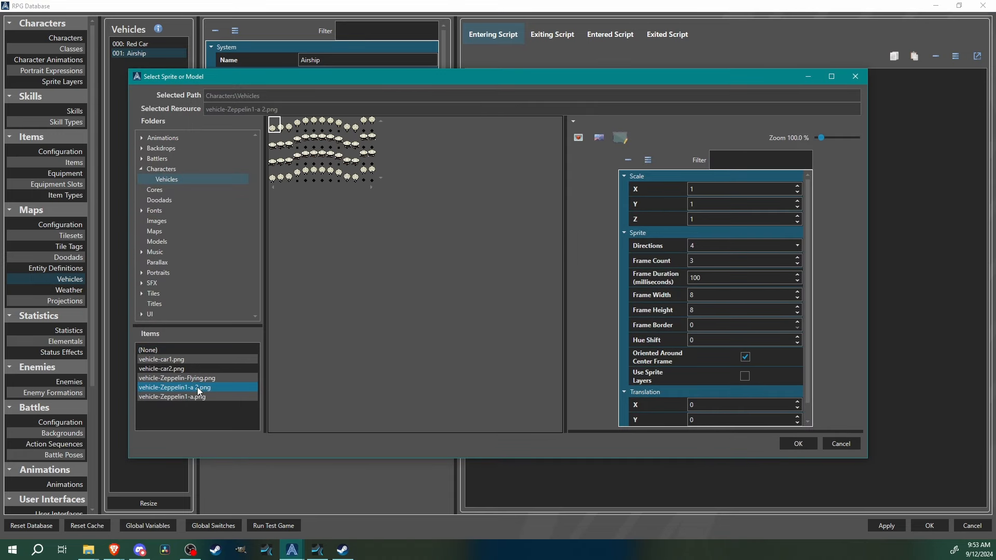
pyautogui.click(214, 378)
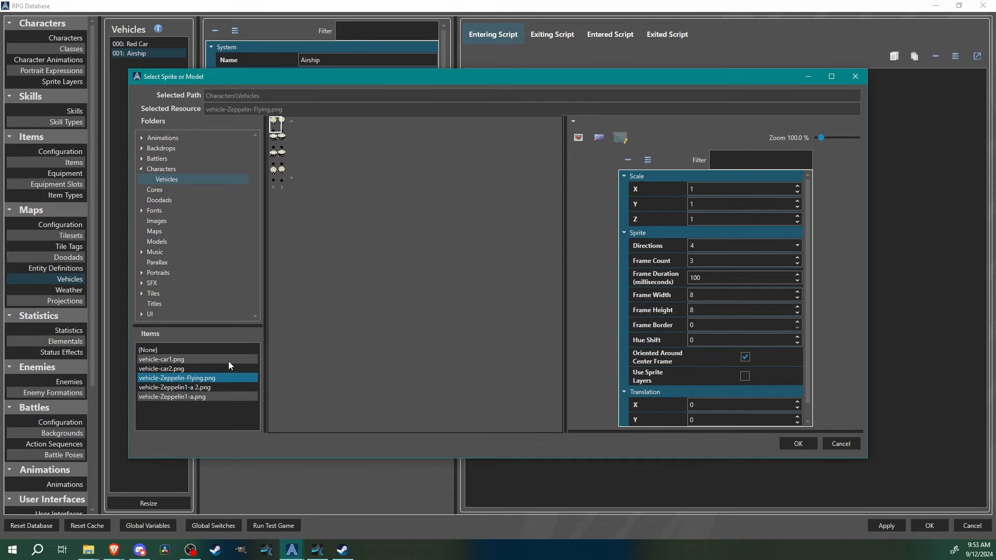
pyautogui.moveTo(822, 138); pyautogui.dragTo(834, 138)
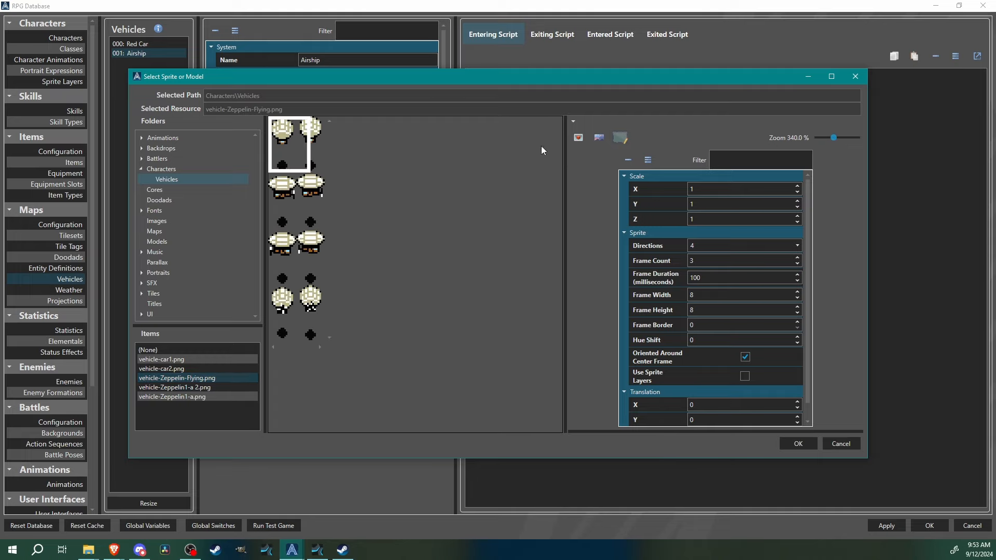
pyautogui.click(578, 137)
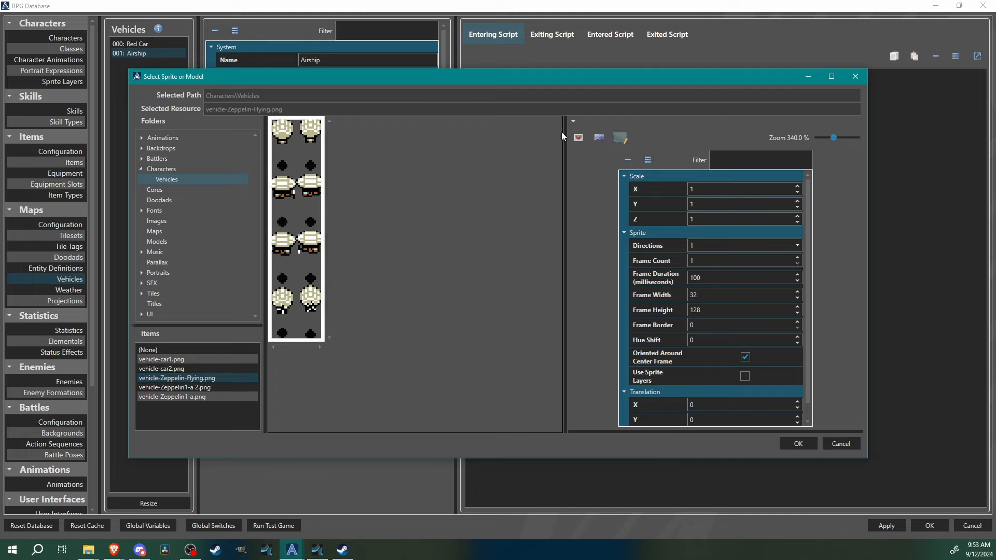
# - Set the flying sprite to 4 directions, 2 frames, frame width 16 and frame height 32, and accept it
pyautogui.click(707, 247)
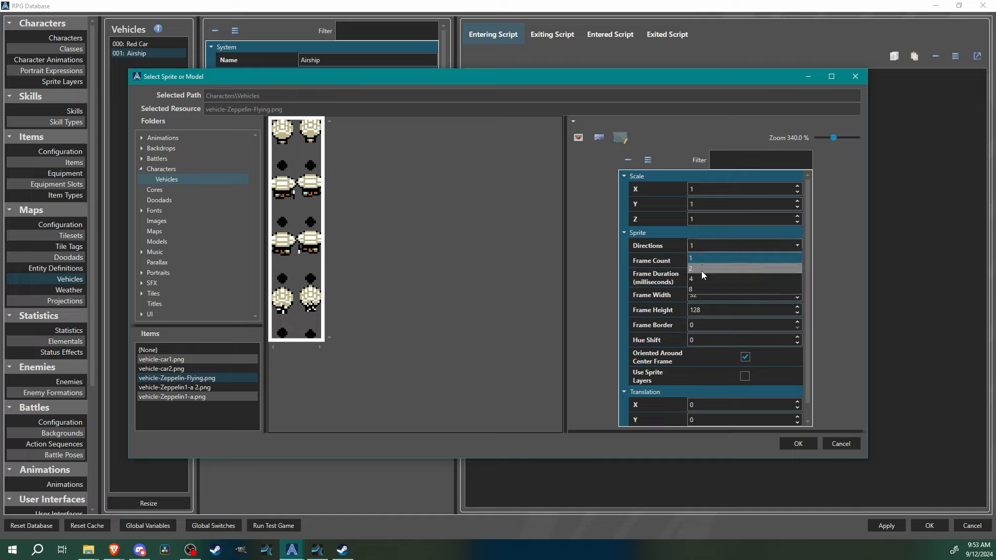
pyautogui.click(702, 277)
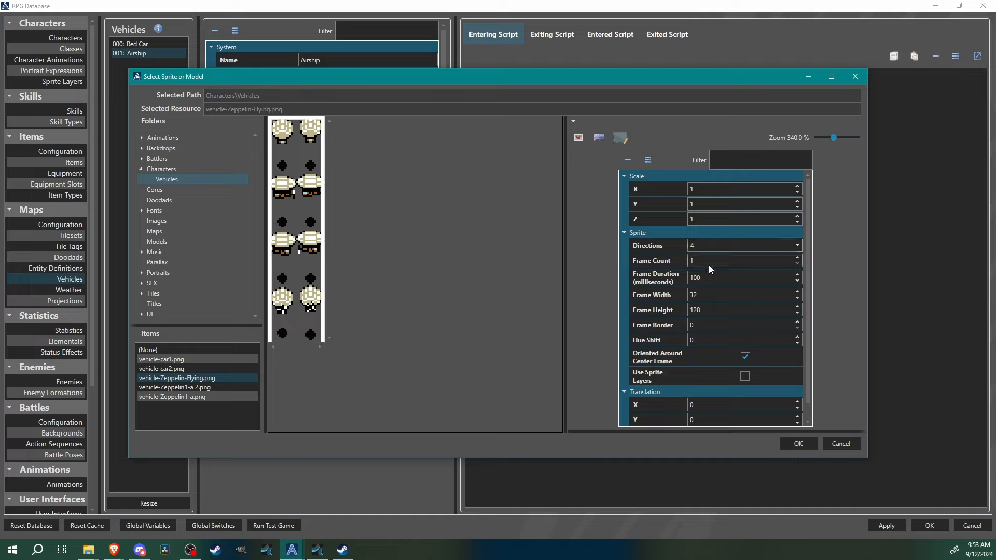
pyautogui.press('BackSpace')
pyautogui.write('2')
pyautogui.click(707, 296)
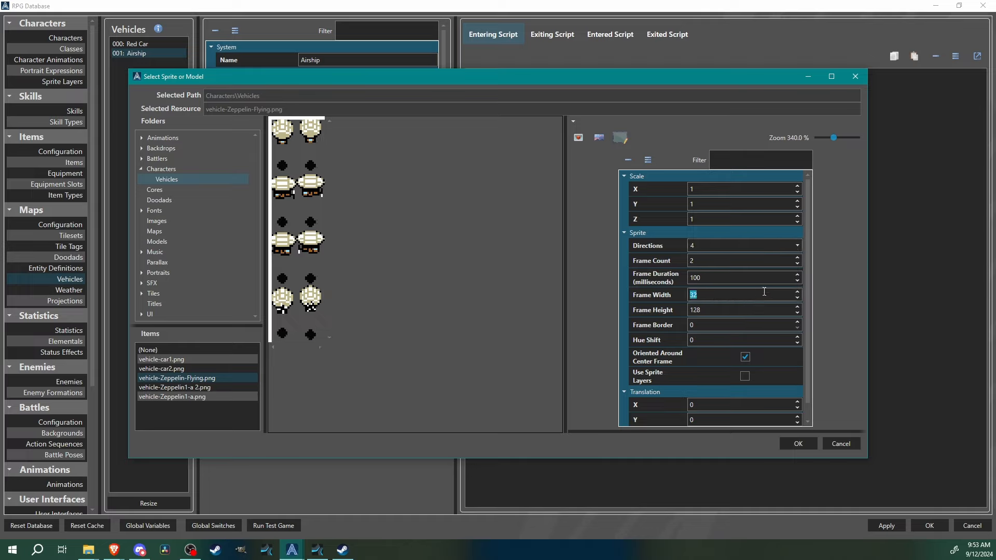
pyautogui.write('16')
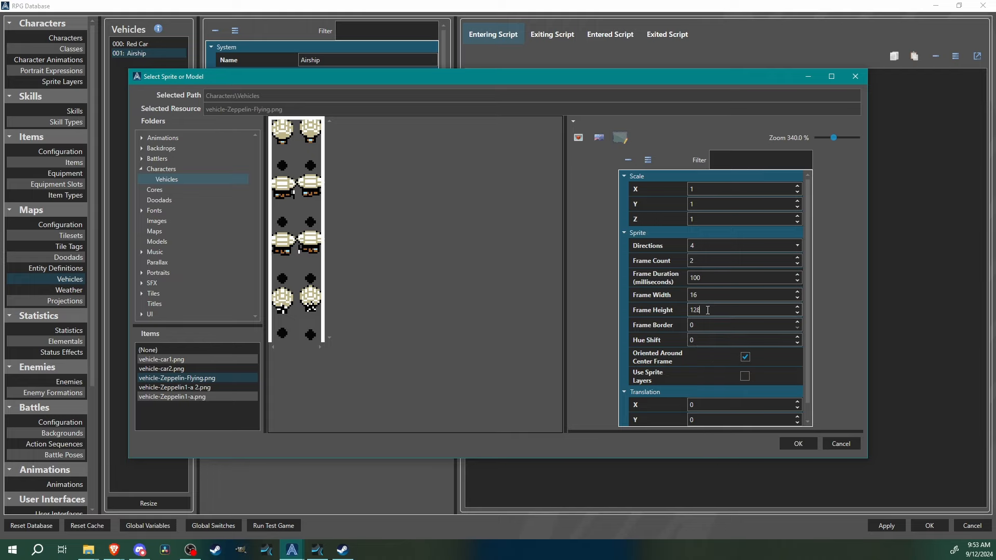
pyautogui.write('32')
pyautogui.click(802, 442)
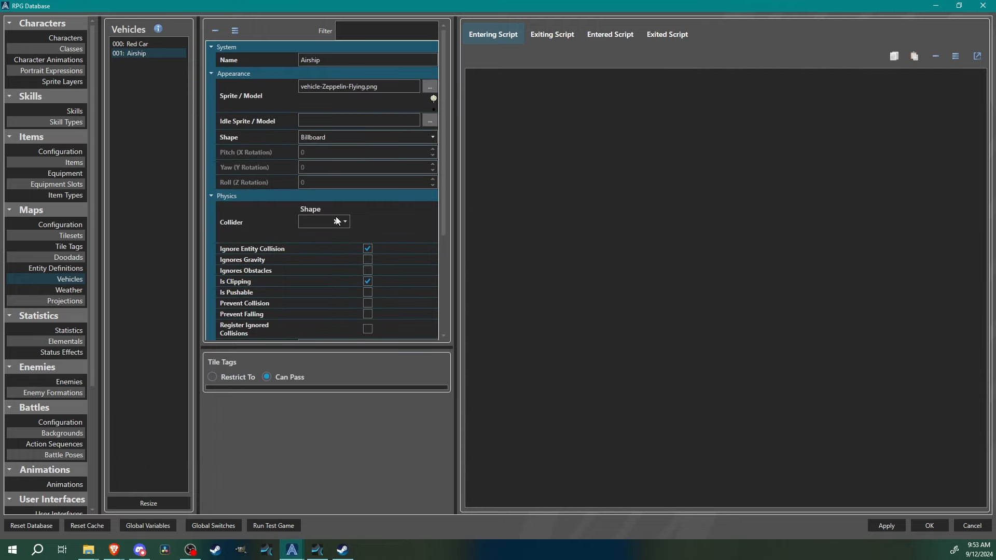
# - Choose vehicle-Zeppelin1-a 2.png as the Airship's idle sprite
pyautogui.click(430, 120)
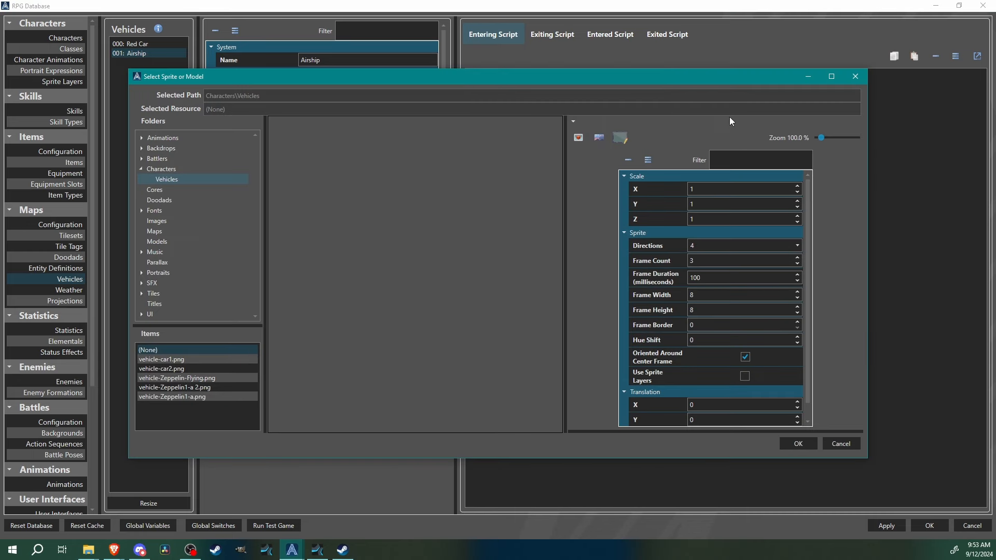
pyautogui.click(179, 387)
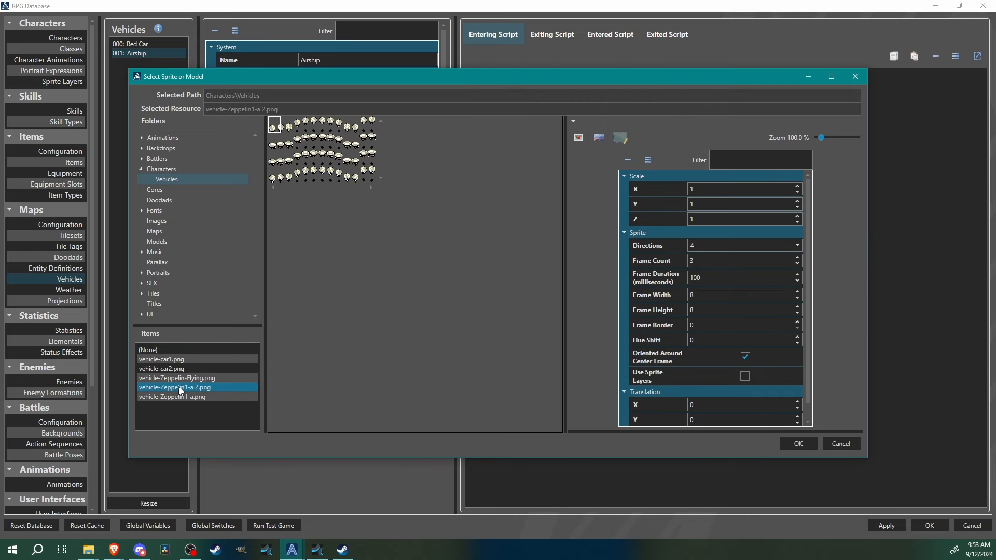
pyautogui.moveTo(830, 138); pyautogui.dragTo(832, 138)
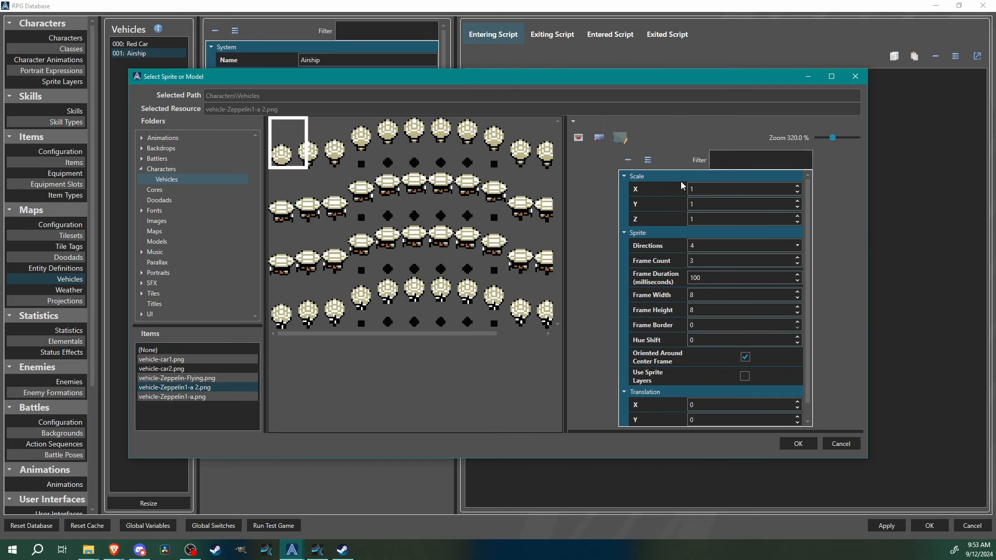
# - Set the idle sprite to a frame count of 1, frame width 16 and frame height 32, and accept it
pyautogui.click(699, 244)
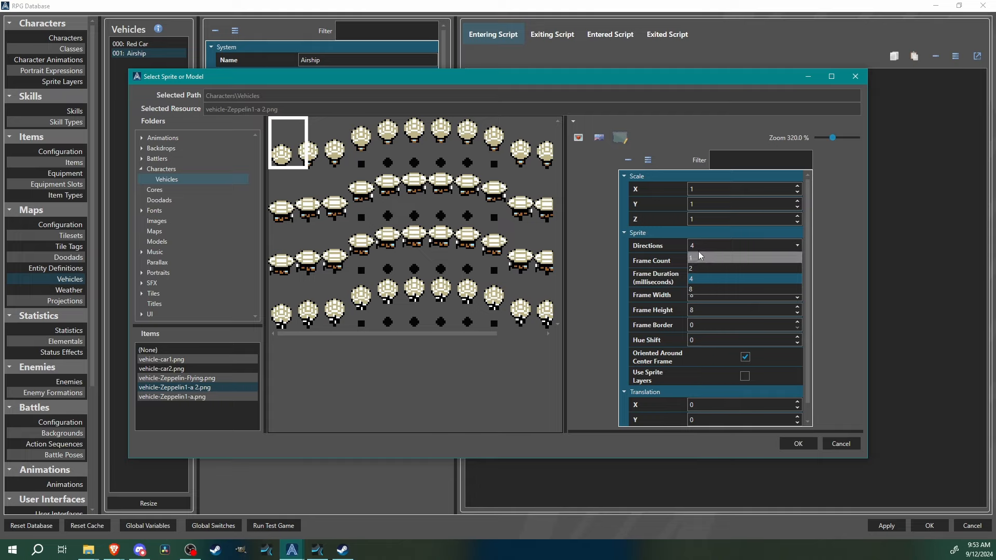
pyautogui.click(692, 225)
pyautogui.write('1')
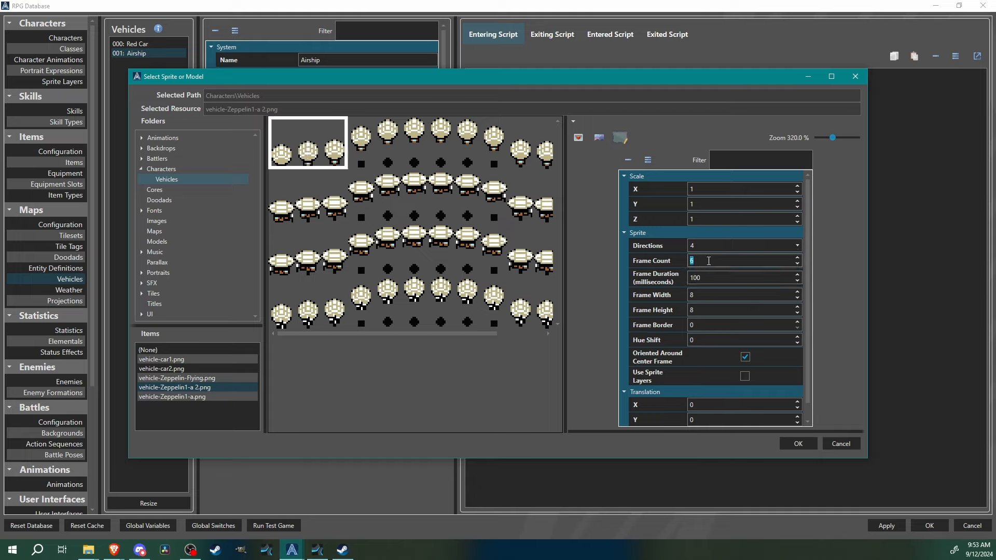
pyautogui.click(713, 295)
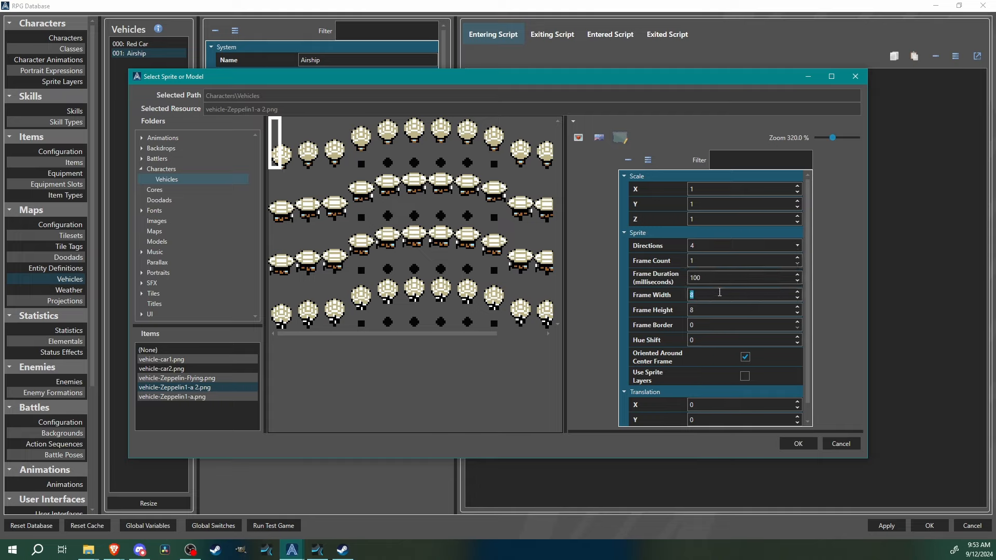
pyautogui.write('16')
pyautogui.click(707, 310)
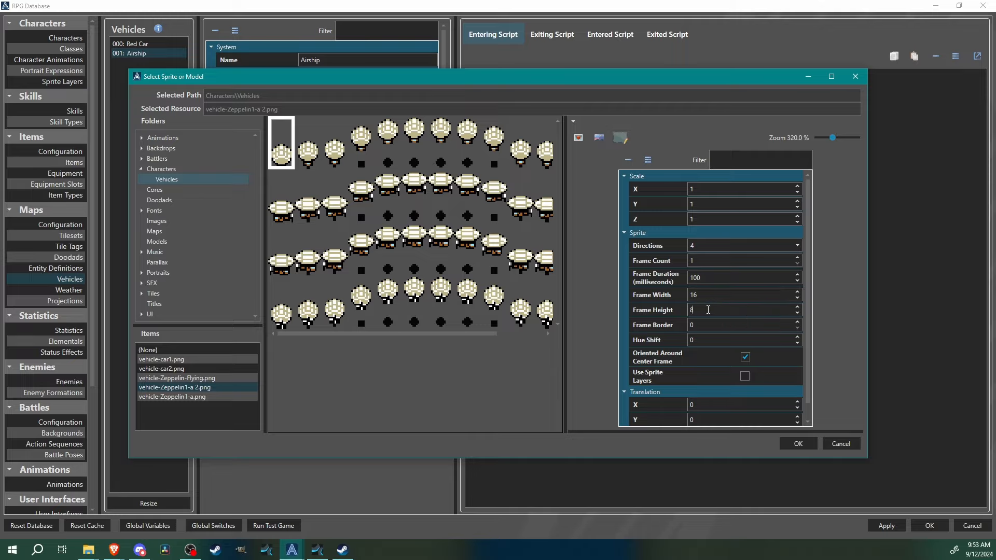
pyautogui.write('32')
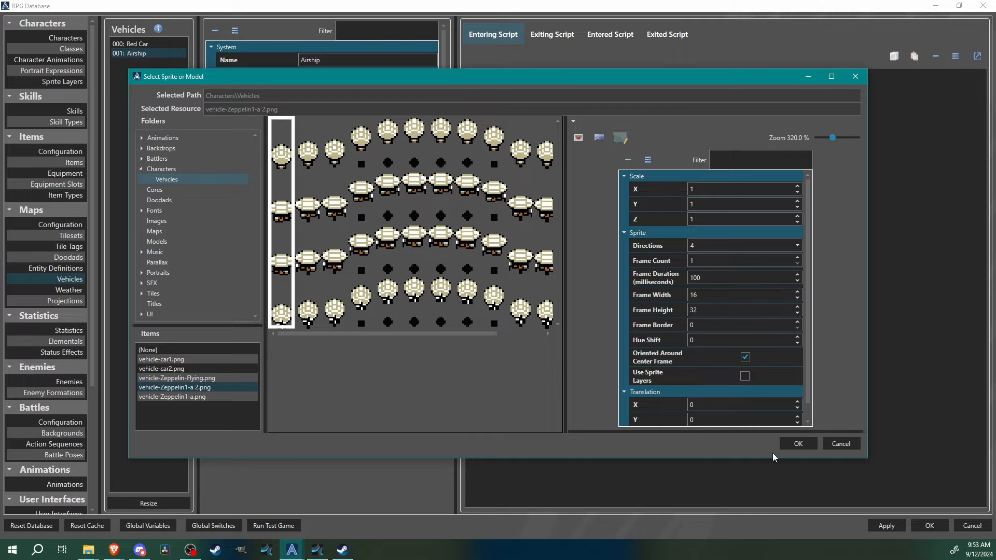
pyautogui.click(798, 443)
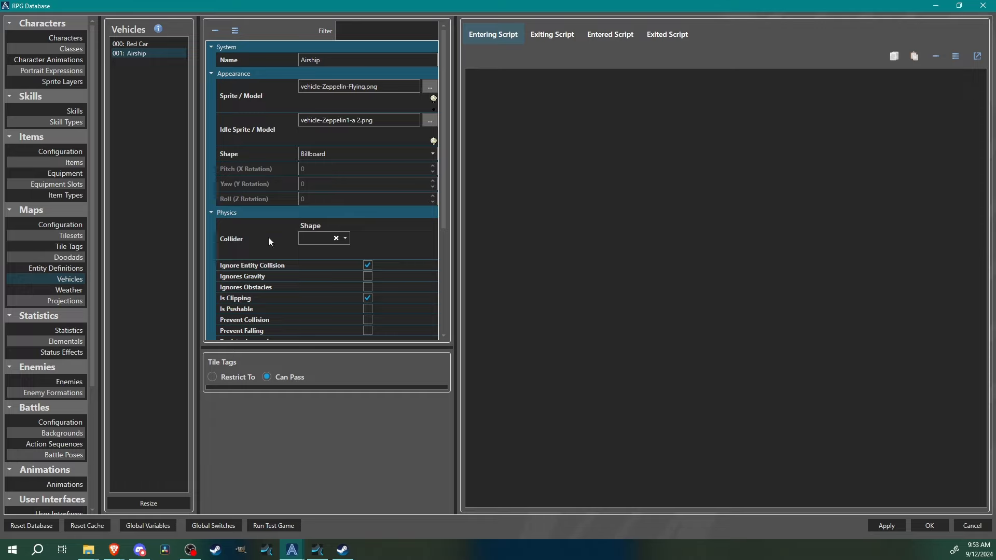
# - Enable Ignores Gravity and Prevent Falling in the Airship's physics settings
pyautogui.scroll(-1, 437, 225)
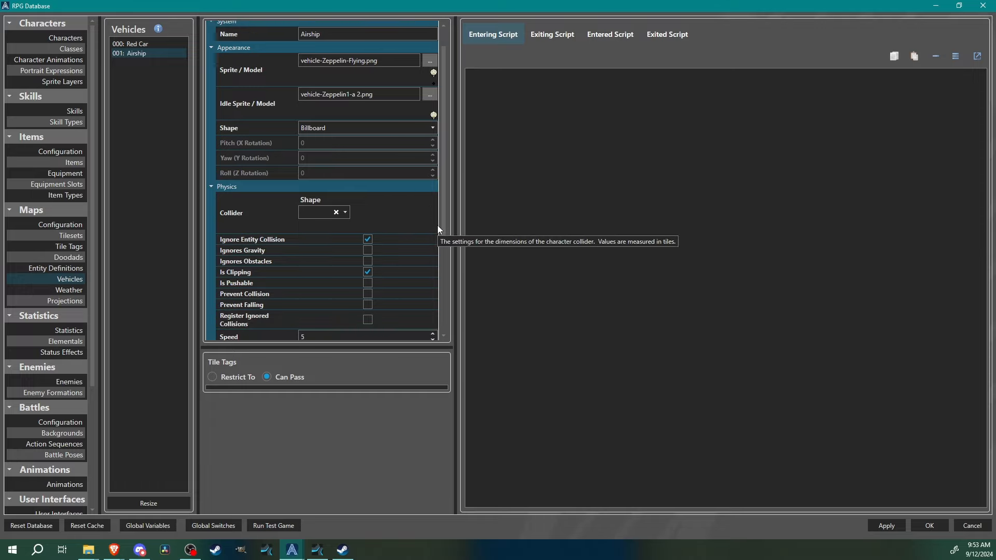
pyautogui.scroll(-1, 444, 198)
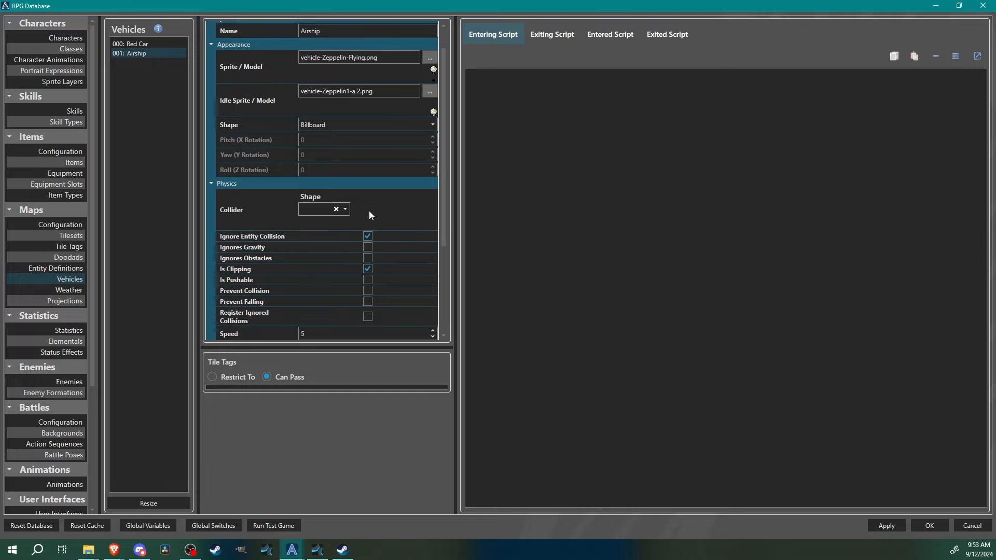
pyautogui.scroll(-1, 441, 230)
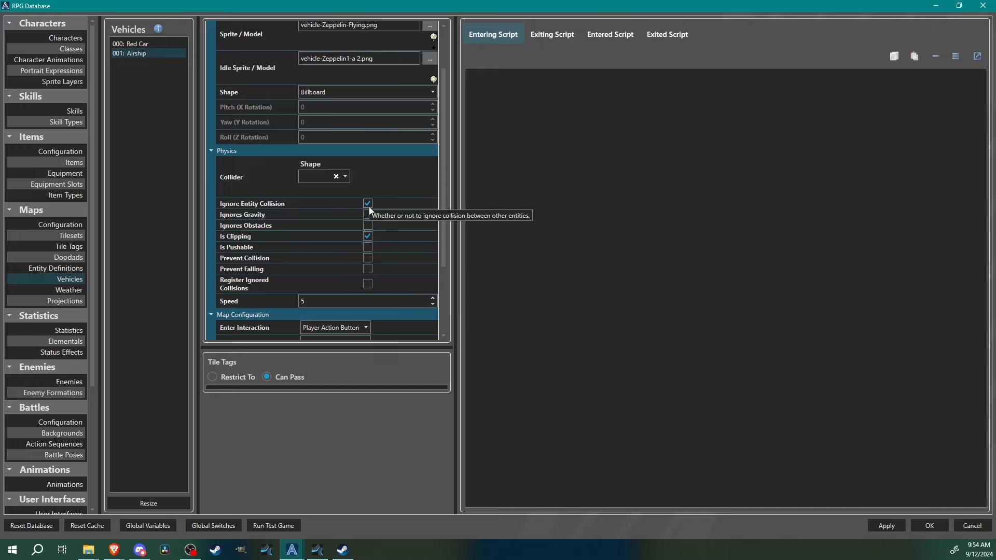
pyautogui.click(367, 287)
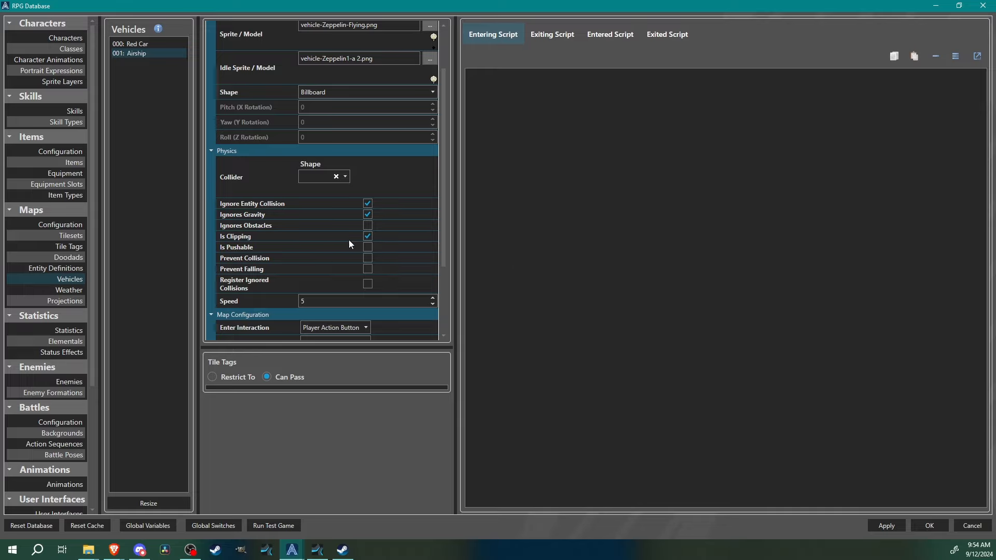
pyautogui.click(368, 268)
# - Set the Airship's Exit Interaction to a Virtual Key using Cancel
pyautogui.scroll(-1, 294, 237)
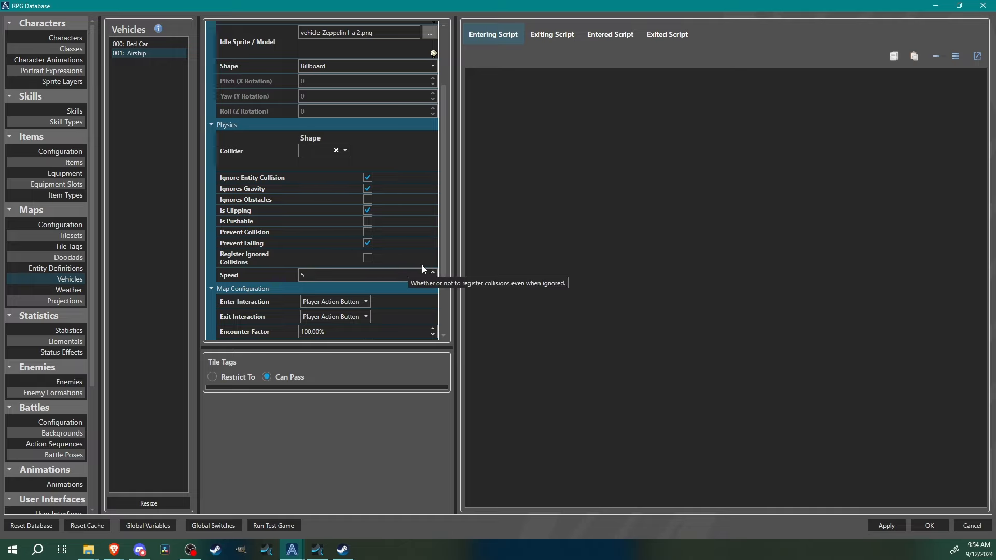
pyautogui.scroll(-2, 222, 305)
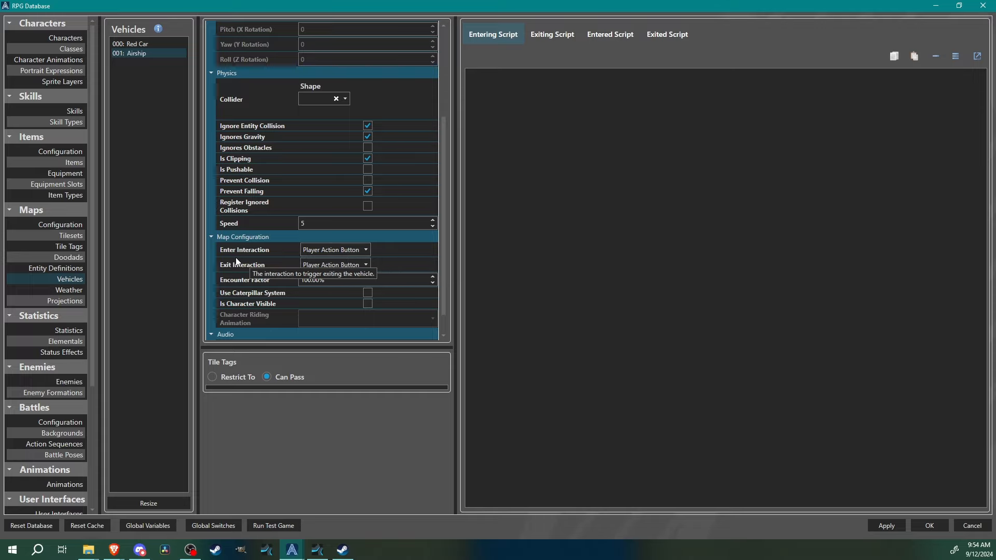
pyautogui.click(347, 266)
pyautogui.click(321, 339)
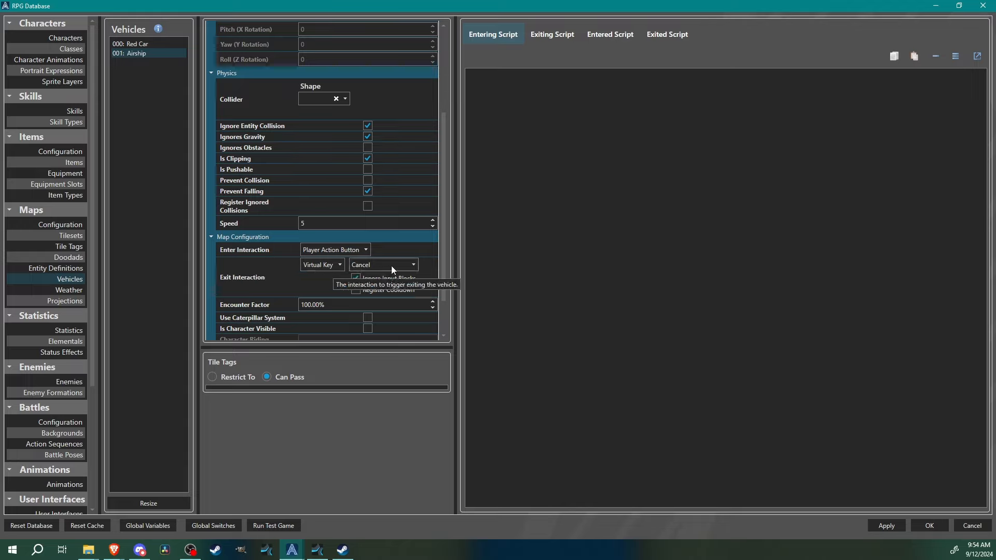
# - Try an Encounter Factor of 0 for the Airship and restore it to 100%
pyautogui.scroll(-2, 443, 253)
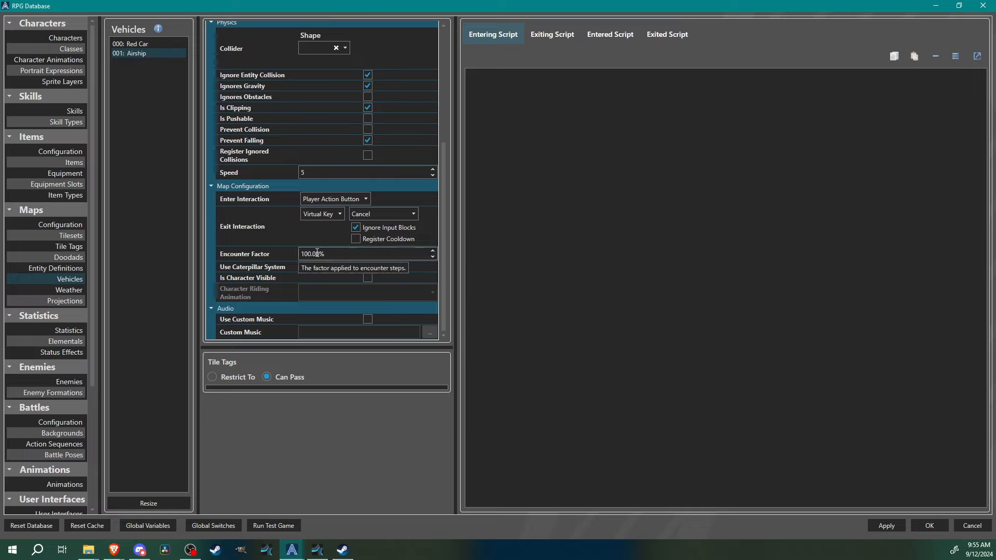
pyautogui.click(344, 254)
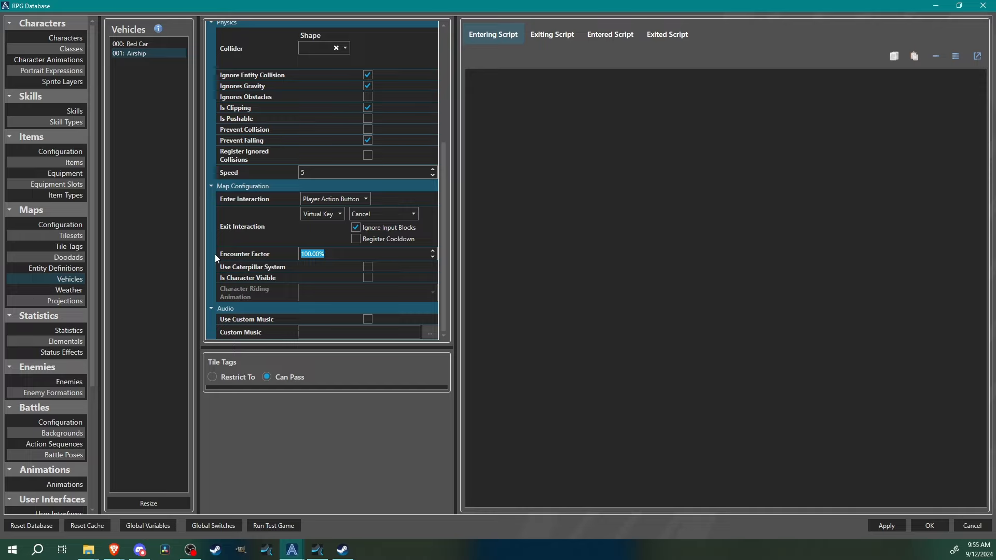
pyautogui.write('0')
pyautogui.click(336, 252)
pyautogui.write('100')
pyautogui.hotkey('alt', 'Tab')
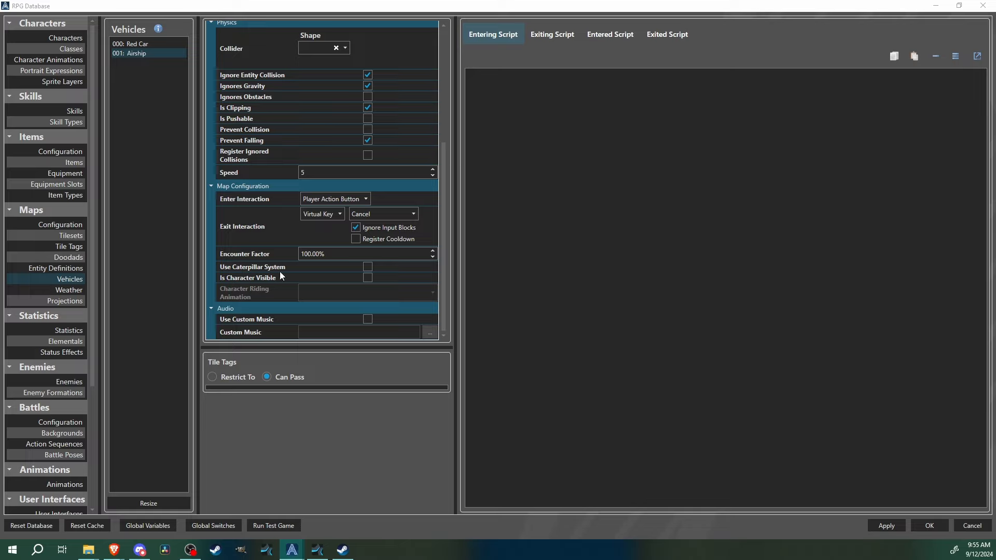
# - Enable custom music for the Airship and choose We're Bird People Now.ogg from the 16-Bit Overworld folder
pyautogui.click(367, 319)
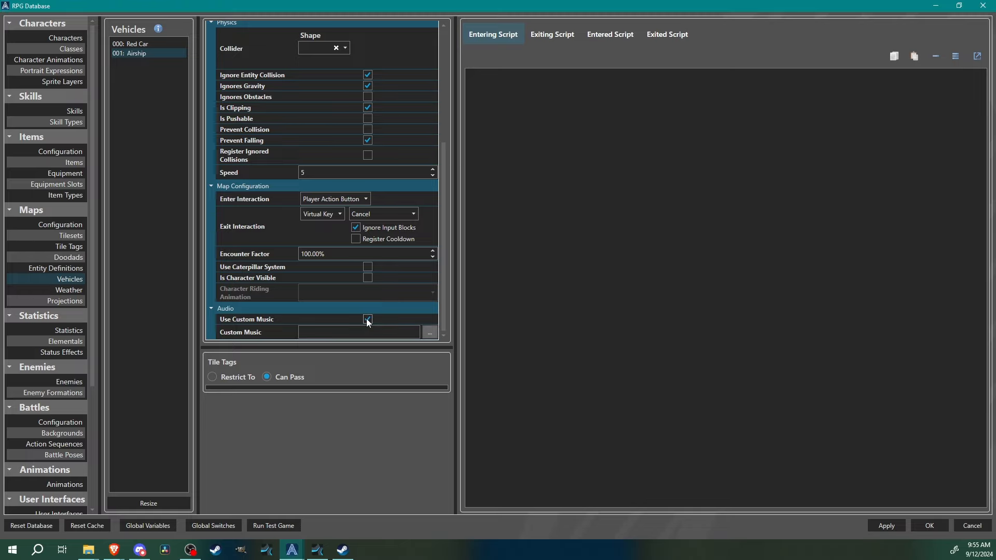
pyautogui.click(430, 333)
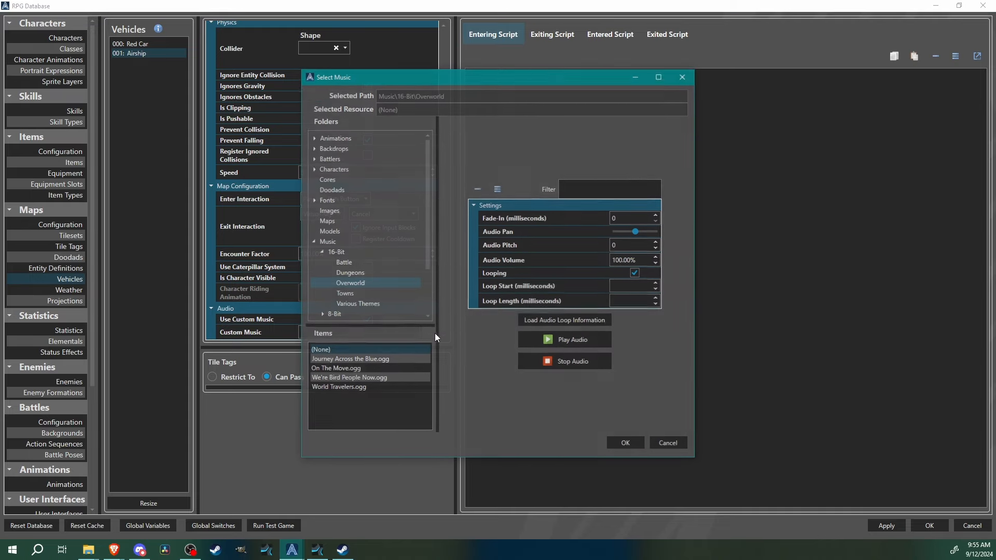
pyautogui.click(350, 378)
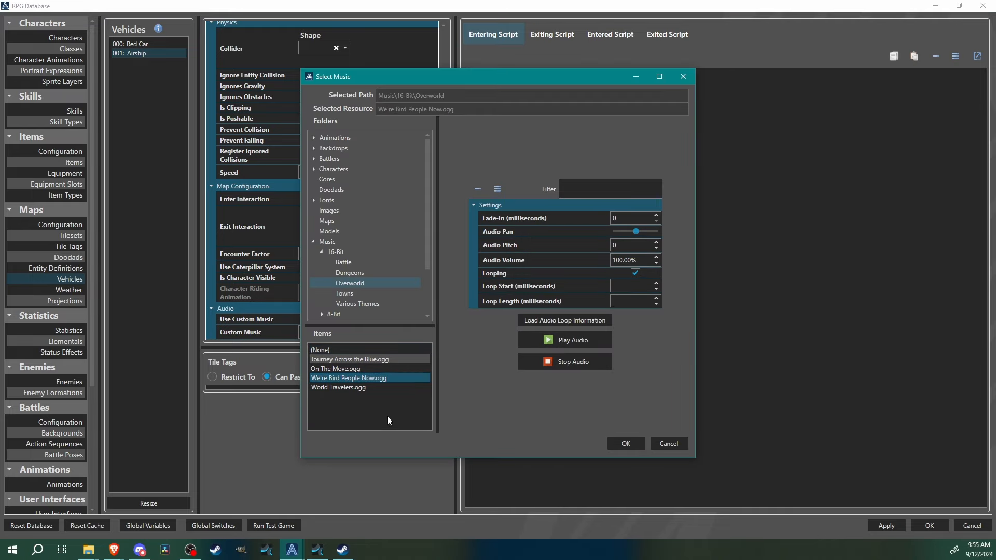
pyautogui.click(629, 443)
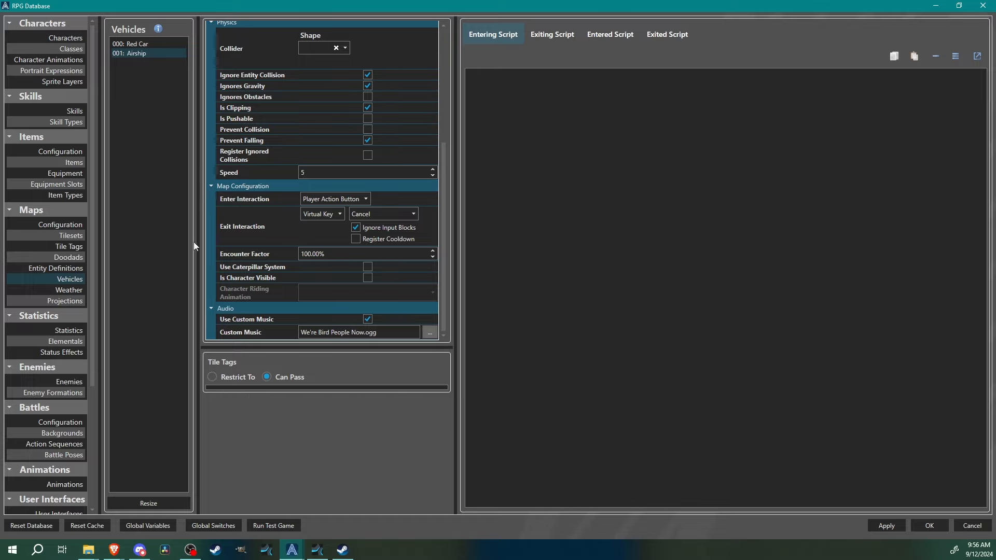
# - Resize the database's tile tags to 2 and name tag 000 Ocean
pyautogui.click(77, 247)
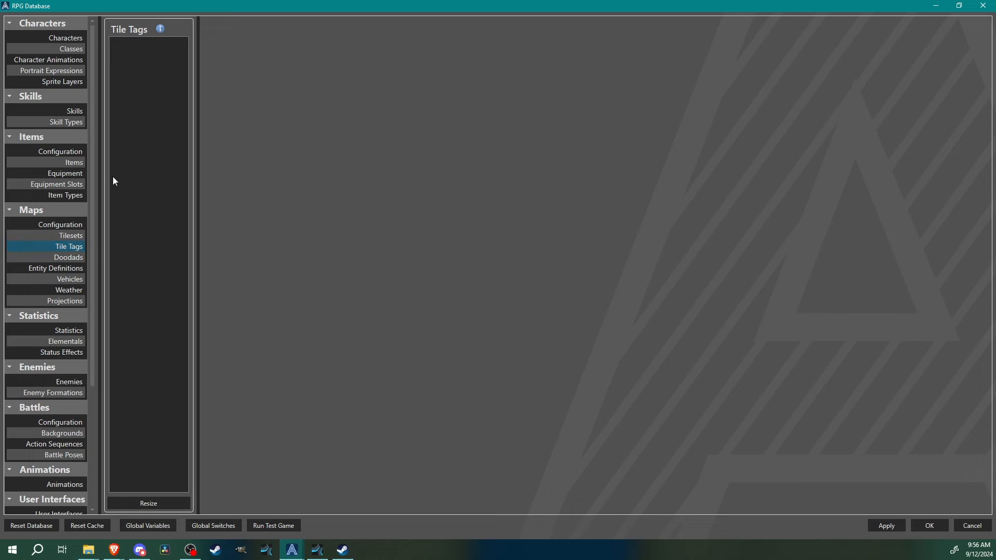
pyautogui.click(139, 503)
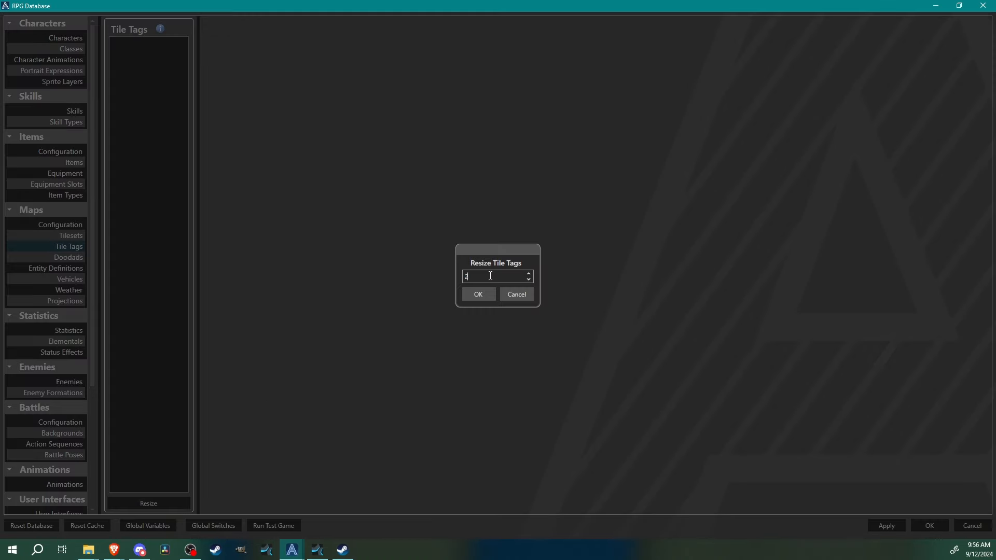
pyautogui.click(478, 294)
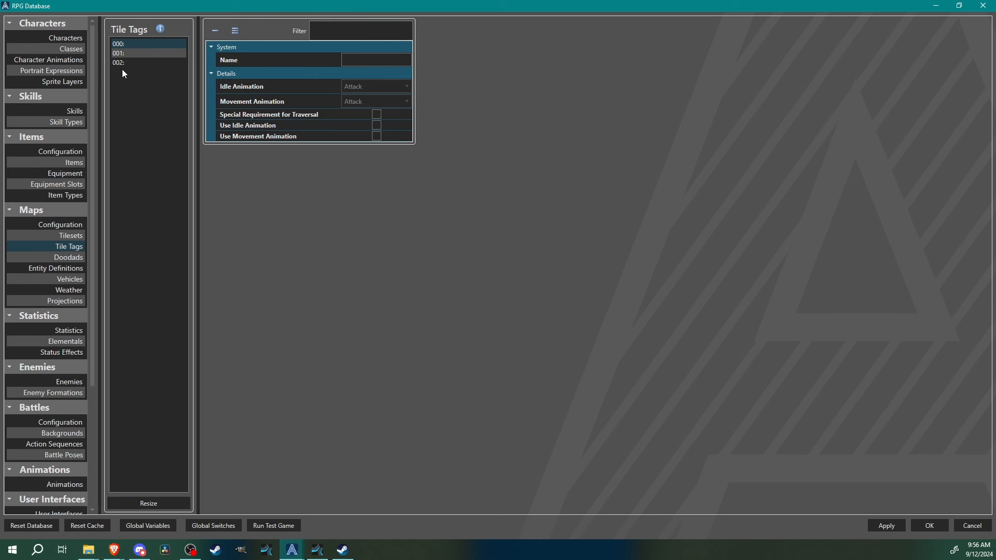
pyautogui.click(358, 62)
pyautogui.write('Ocean')
# - Examine the World Map tileset's tag and collision settings, and review the Ocean tile tag
pyautogui.click(57, 236)
pyautogui.click(155, 164)
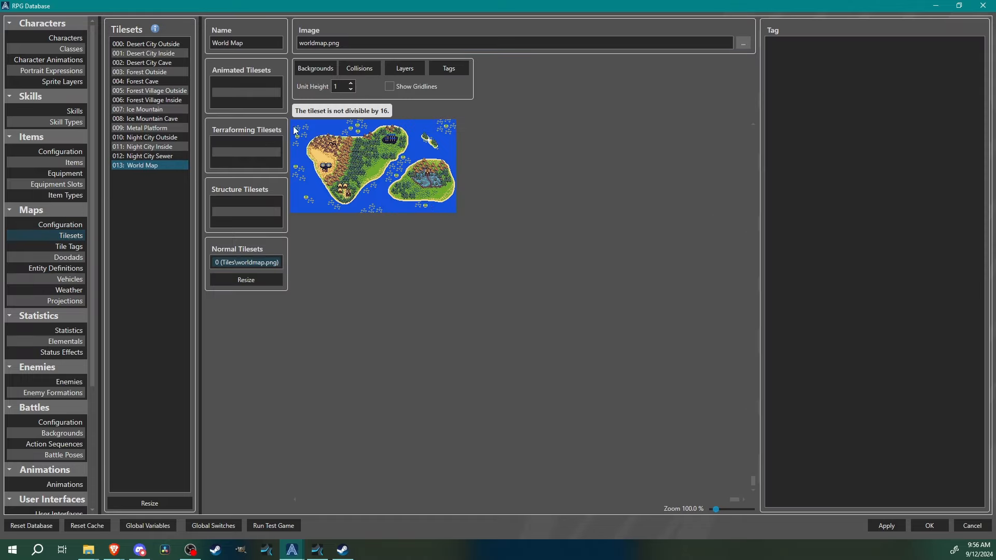
pyautogui.click(450, 68)
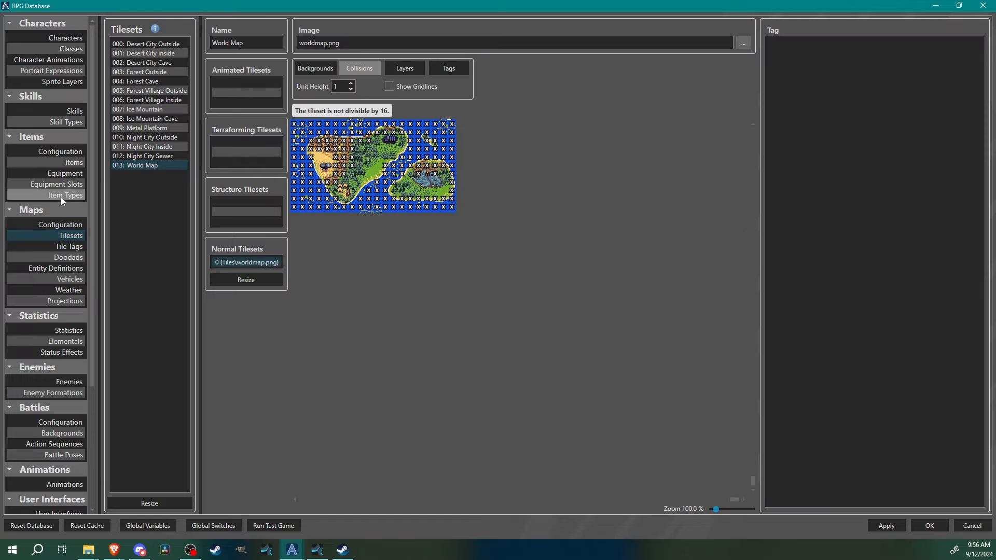
pyautogui.click(66, 279)
pyautogui.click(66, 235)
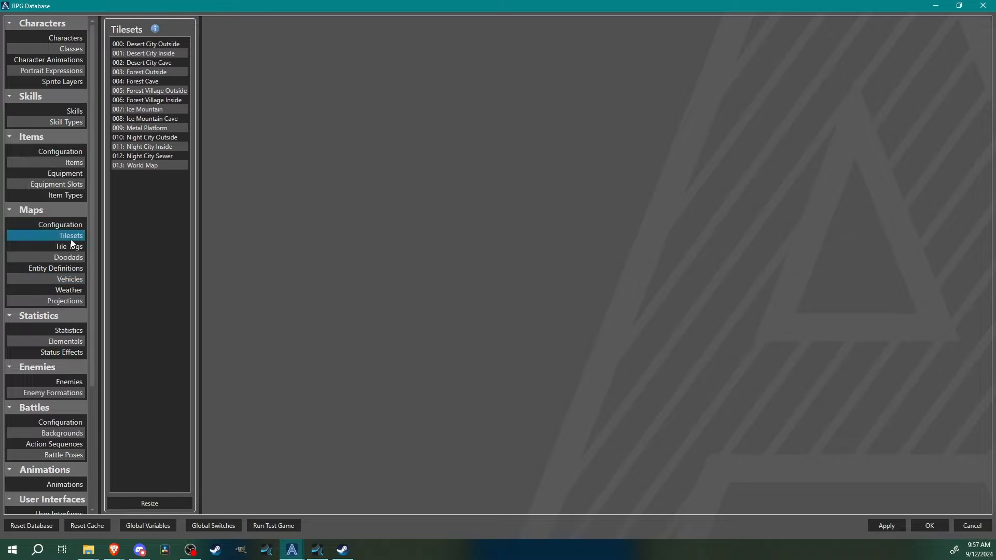
pyautogui.click(66, 246)
pyautogui.click(141, 44)
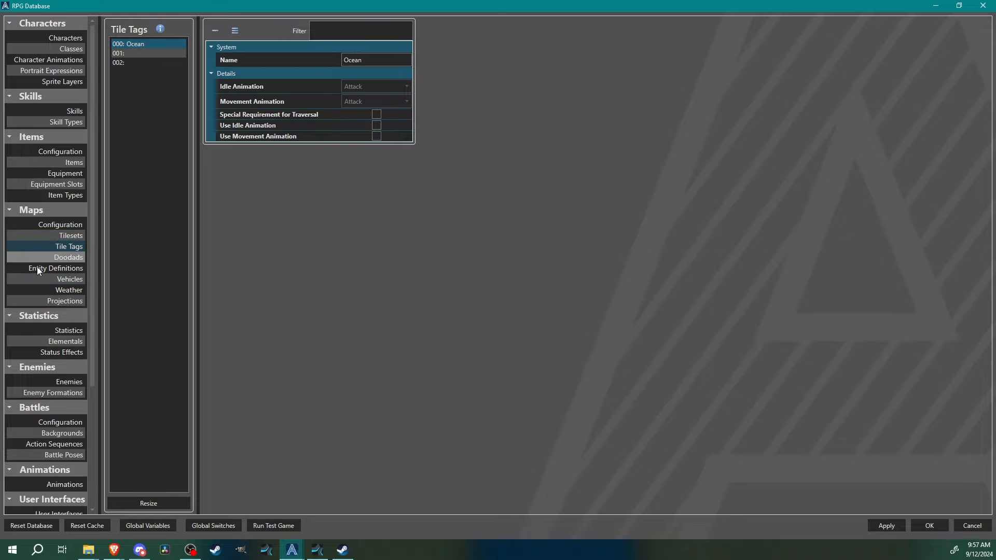
# - Try the Restrict To option for the Airship's tile tags and switch back to Can Pass
pyautogui.click(67, 279)
pyautogui.click(132, 46)
pyautogui.click(136, 54)
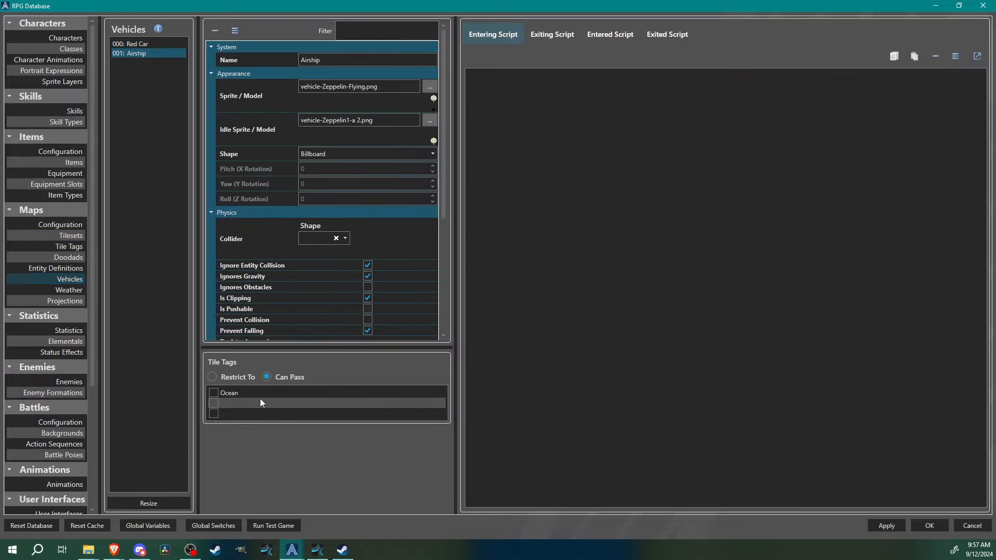
pyautogui.click(226, 379)
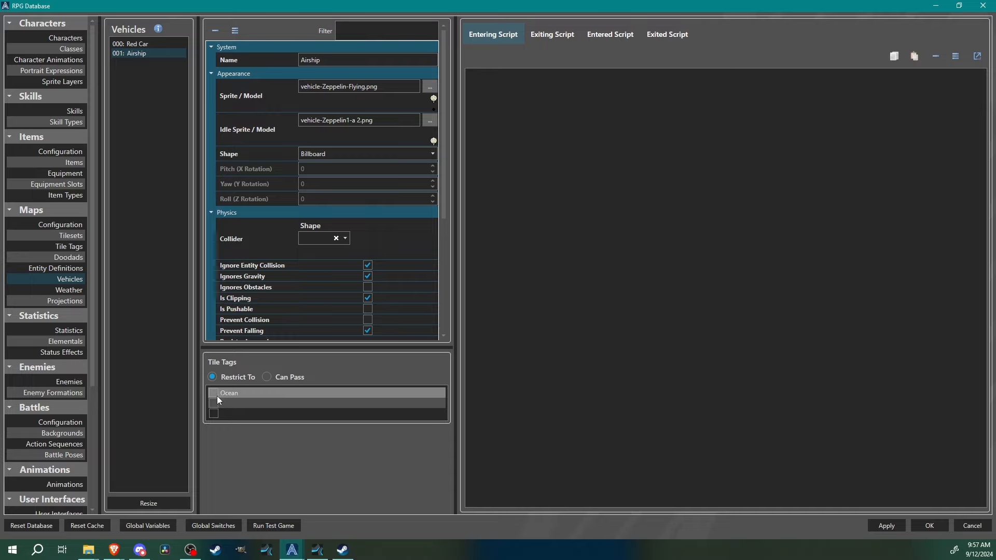
pyautogui.click(267, 377)
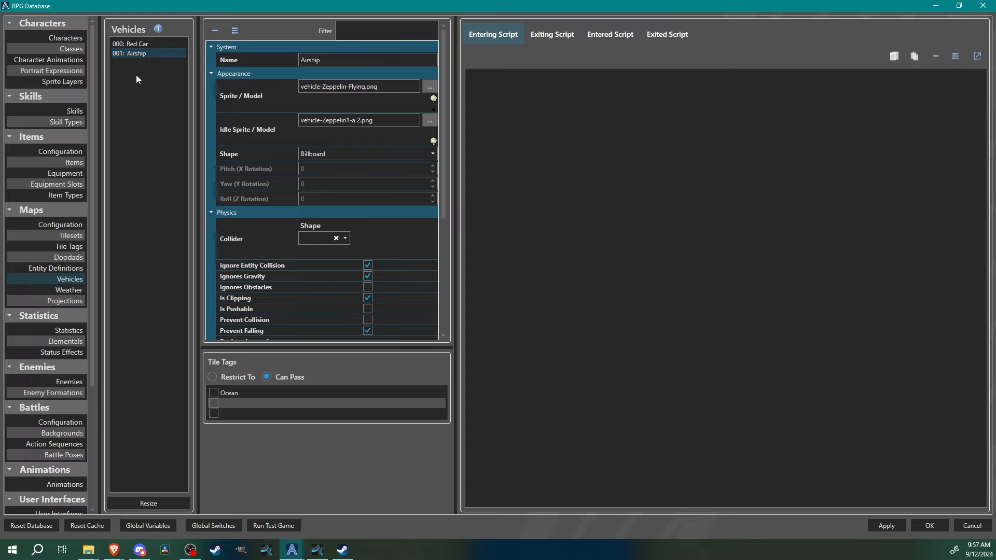
# - Add a Move Entity command to the Airship's Entered Script and set its target to Self
pyautogui.click(635, 83)
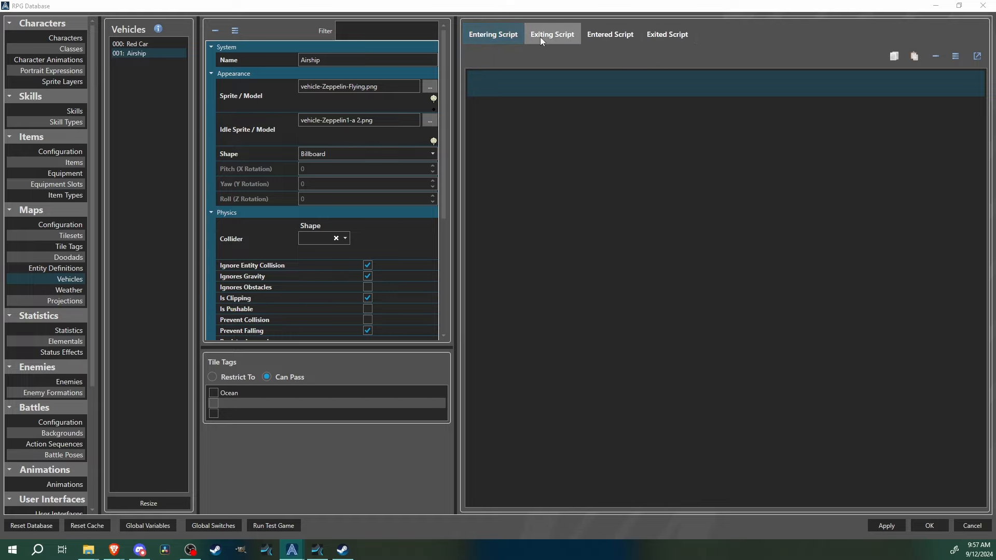
pyautogui.click(608, 34)
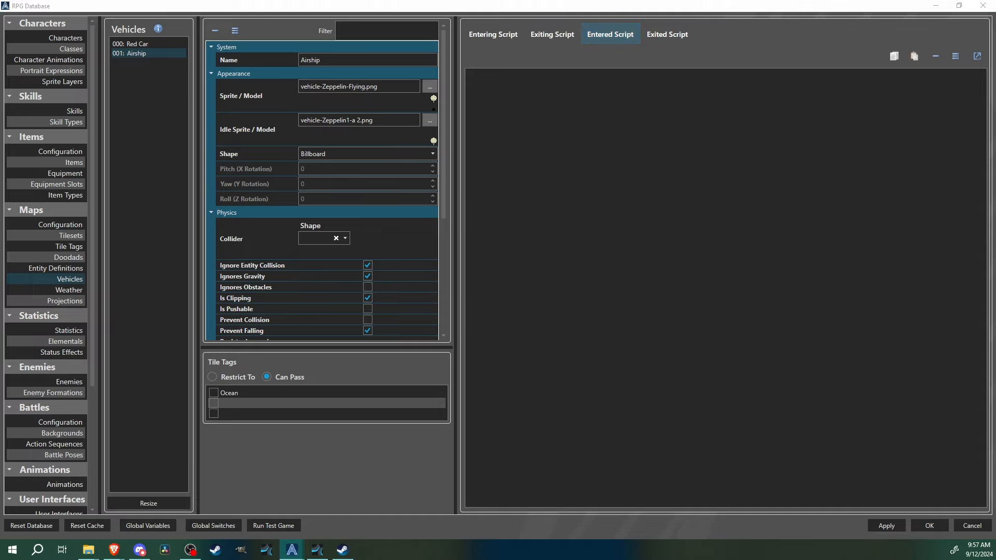
pyautogui.rightClick(520, 85)
pyautogui.rightClick(519, 85)
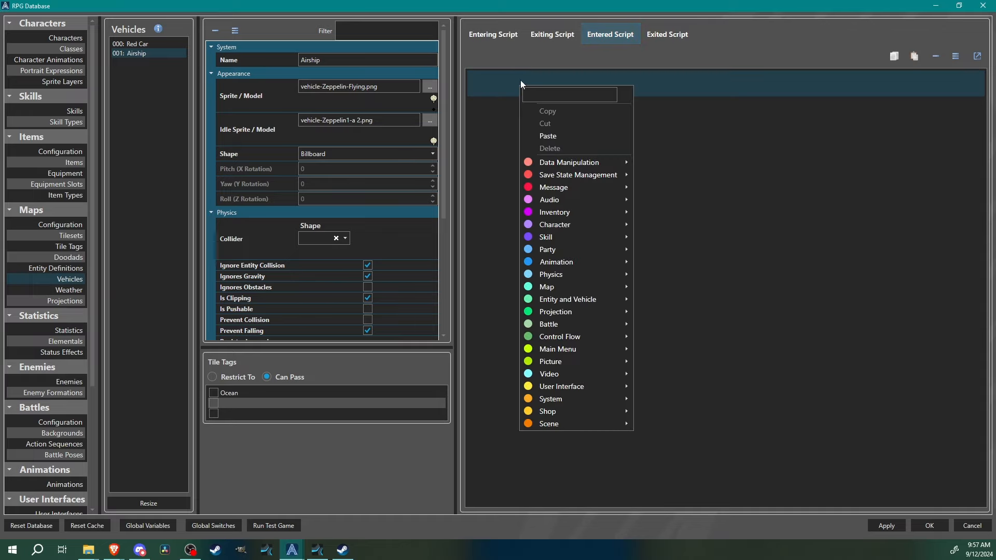
pyautogui.moveTo(598, 299)
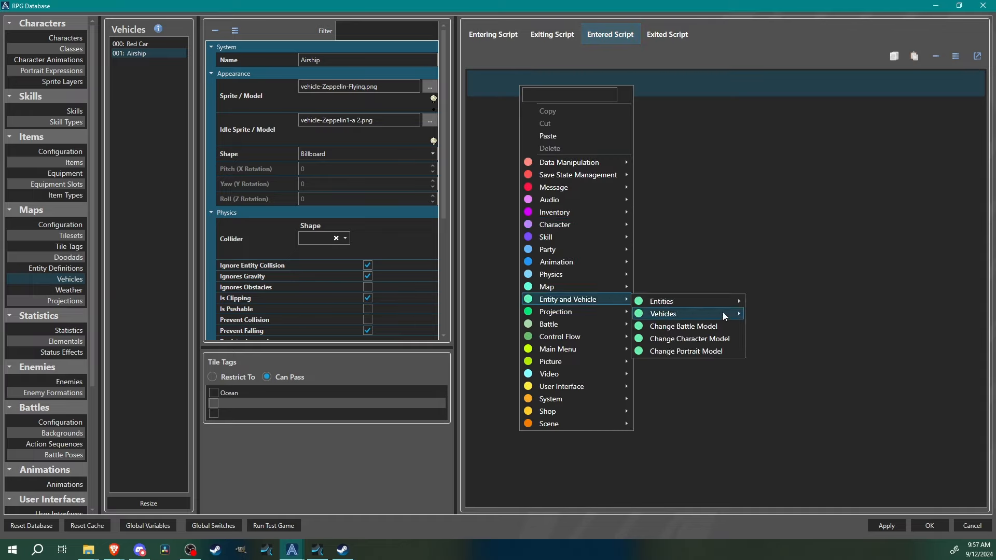
pyautogui.moveTo(712, 302)
pyautogui.click(783, 326)
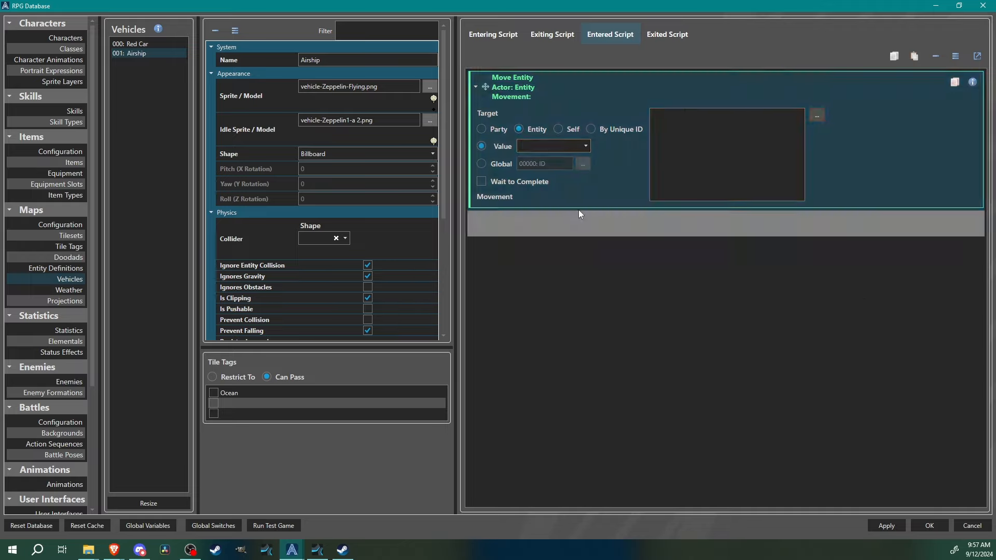
pyautogui.click(558, 129)
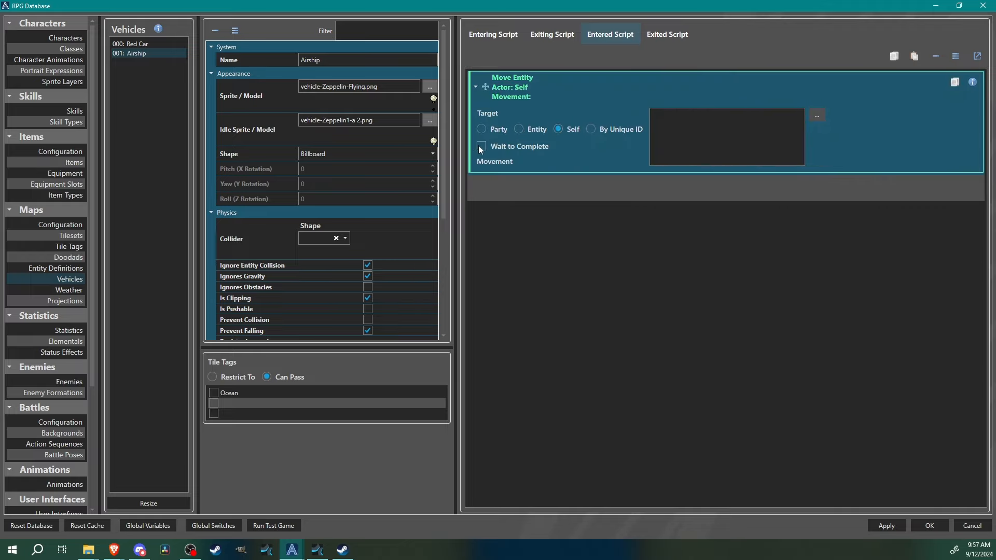
# - Add a Change Sprite / Model element to the command's movement and choose vehicle-Zeppelin1-a 2.png as its sprite
pyautogui.click(816, 116)
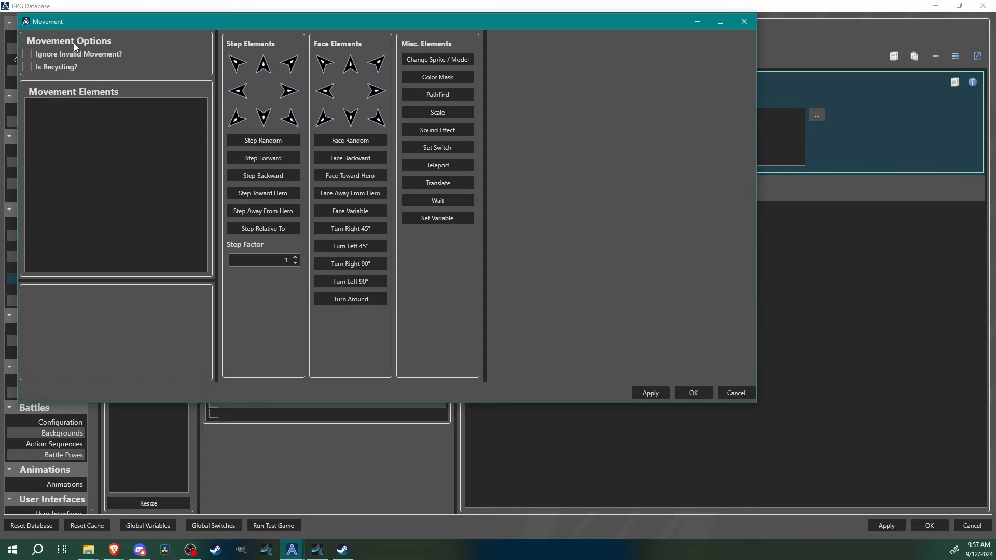
pyautogui.click(453, 60)
pyautogui.click(210, 329)
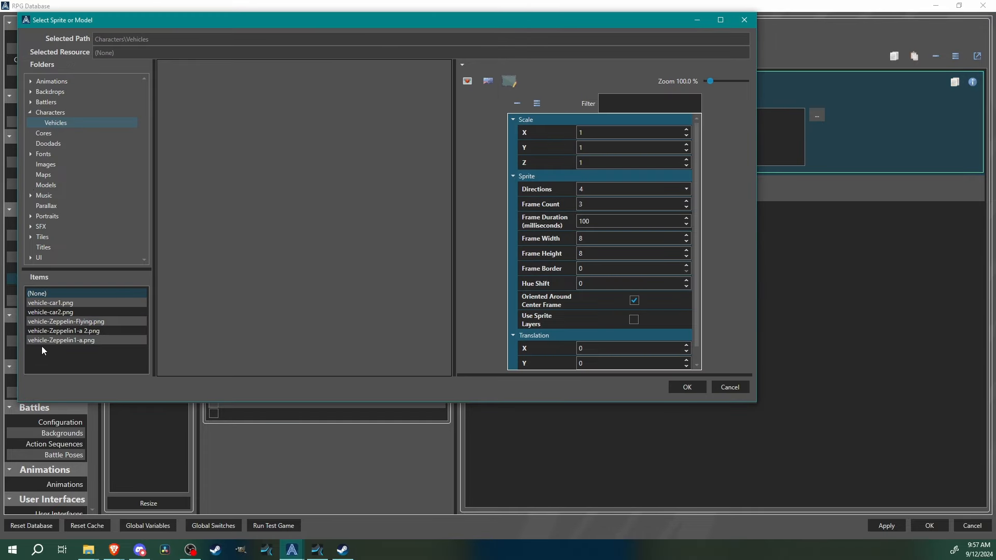
pyautogui.click(63, 331)
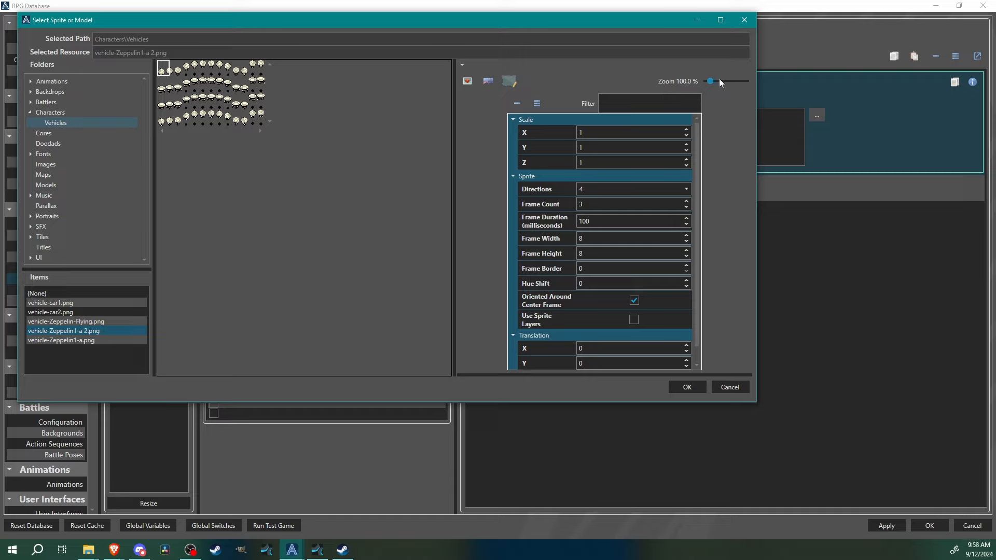
# - Set the sprite's Frame Count to 1, Frame Width to 16 and Frame Height to 32, and pick the second frame column
pyautogui.moveTo(708, 82); pyautogui.dragTo(717, 81)
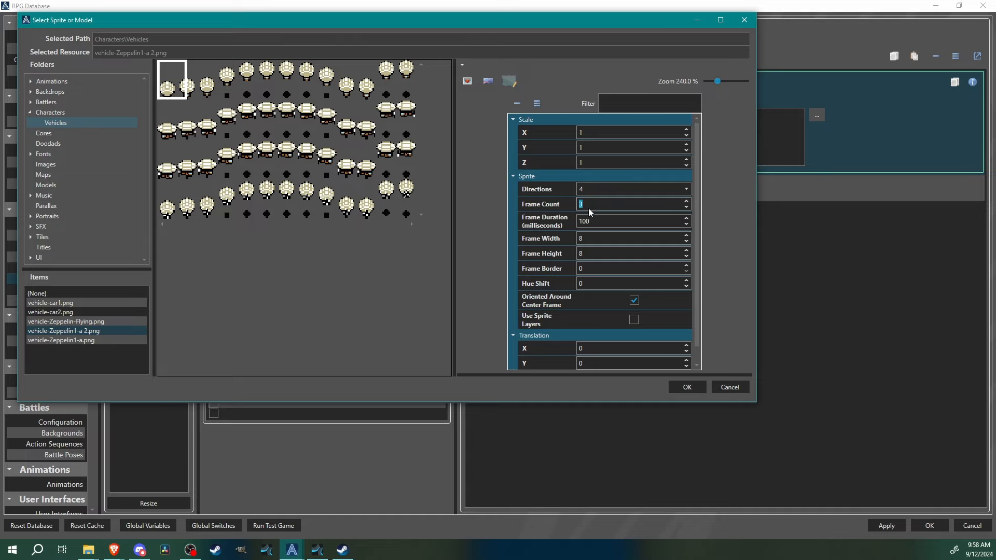
pyautogui.write('1')
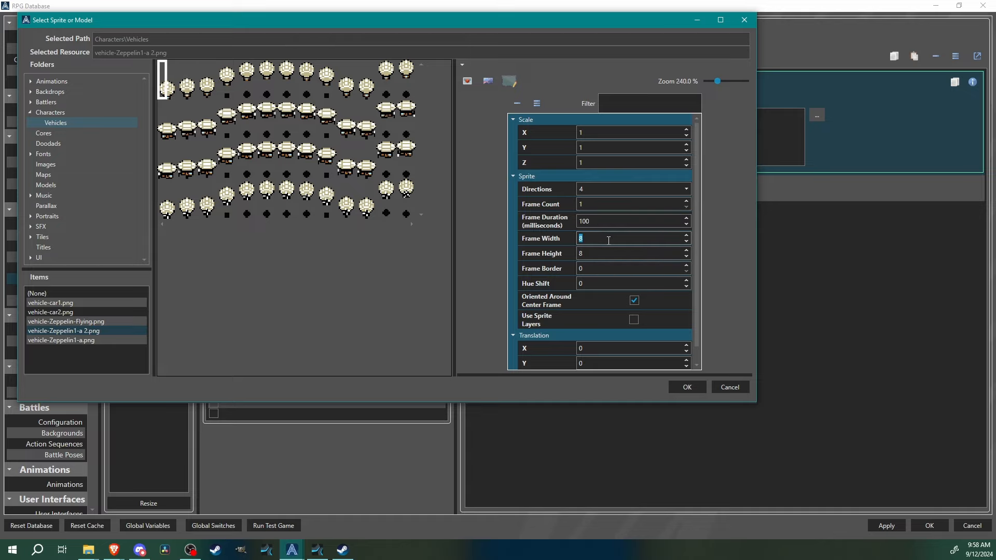
pyautogui.write('16')
pyautogui.click(608, 252)
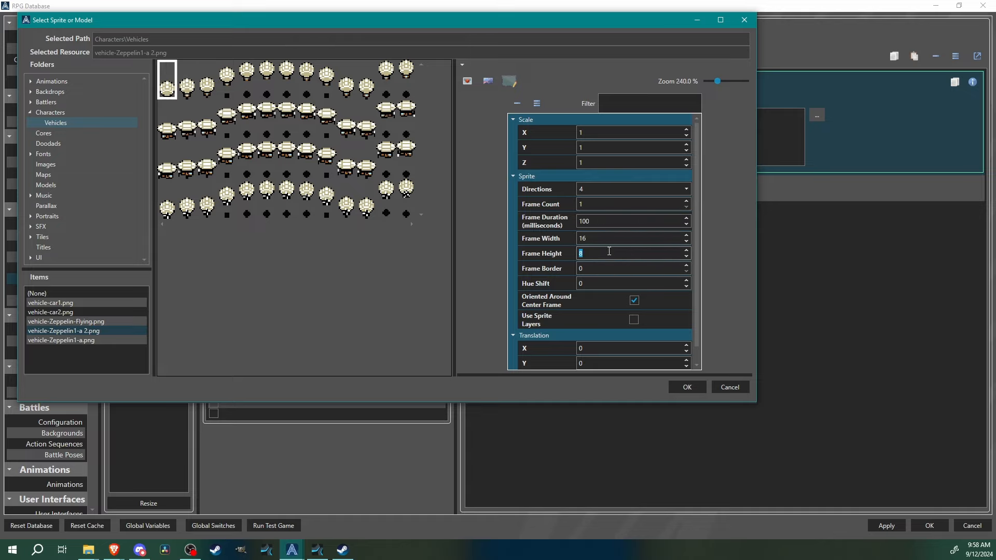
pyautogui.write('32')
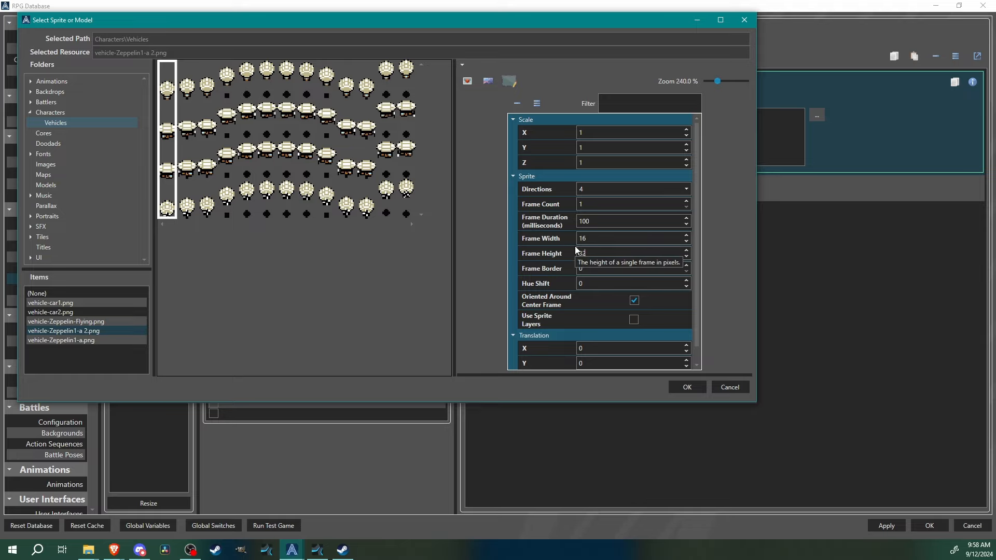
pyautogui.click(187, 159)
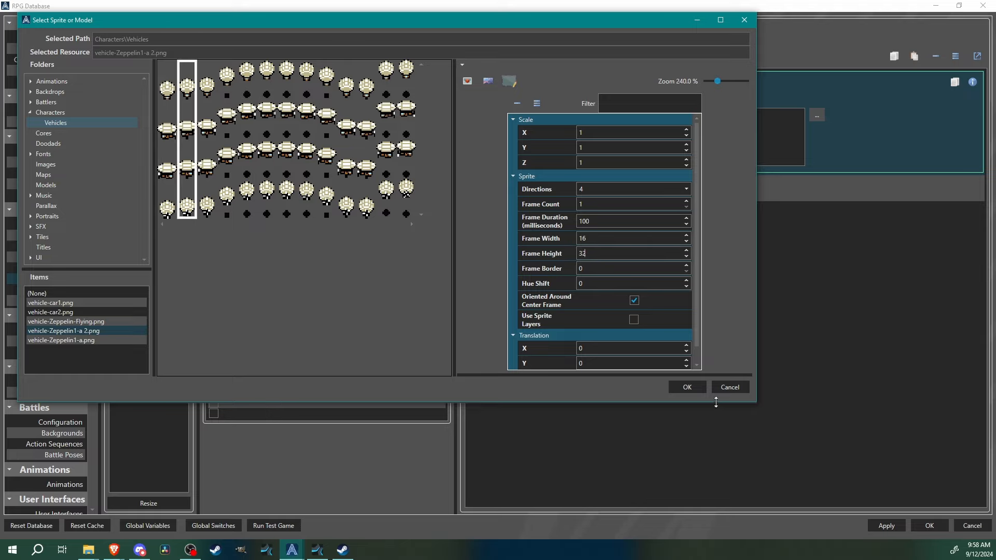
pyautogui.click(687, 387)
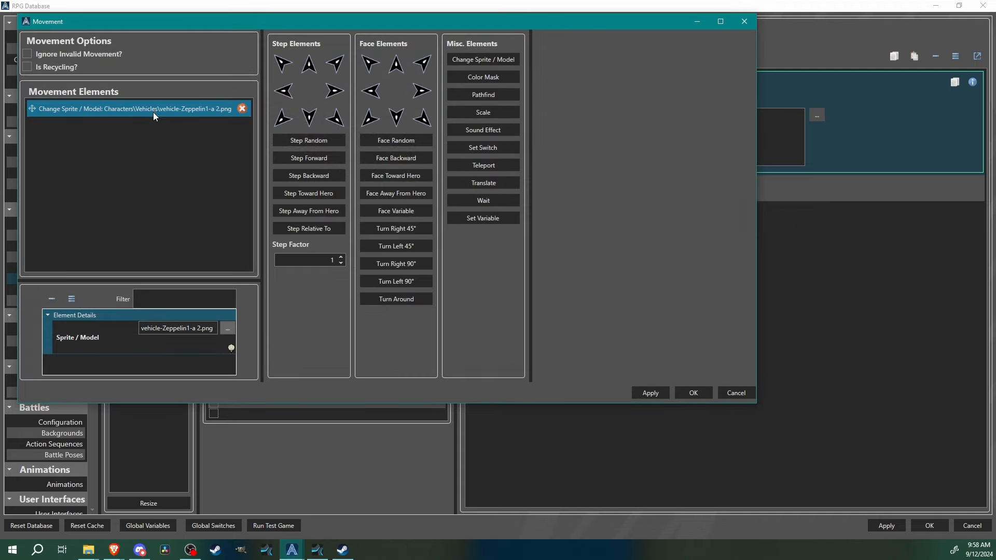
# - Duplicate the Change Sprite / Model element twice, assigning the third and fourth frame columns of vehicle-Zeppelin1-a 2.png to the copies
pyautogui.hotkey('ctrl', 'c')
pyautogui.hotkey('ctrl', 'v')
pyautogui.click(232, 329)
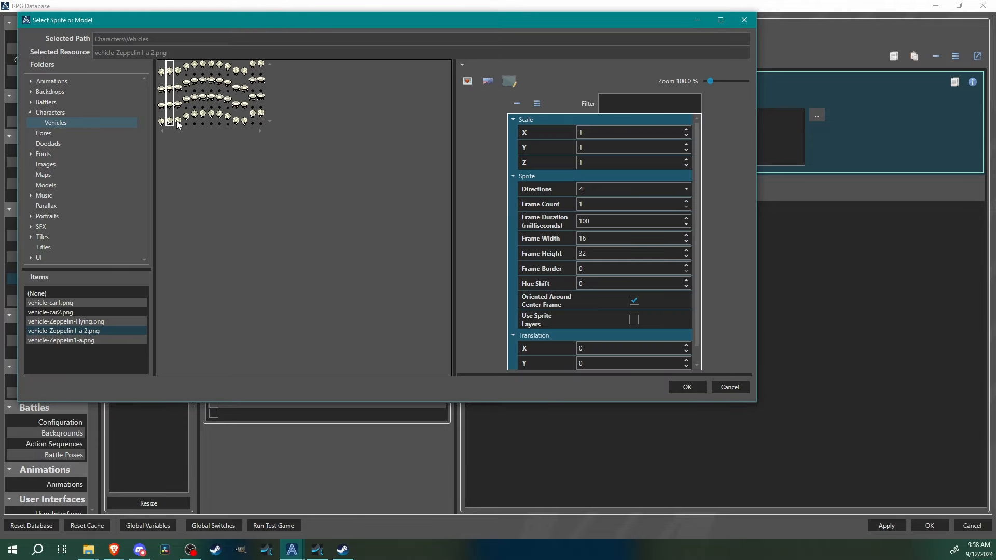
pyautogui.click(686, 387)
pyautogui.hotkey('ctrl', 'v')
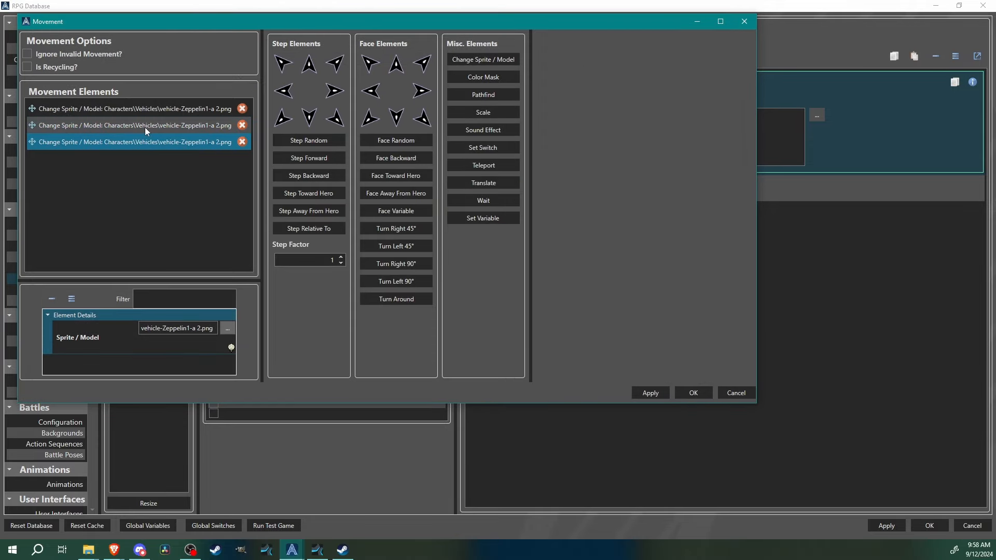
pyautogui.click(227, 329)
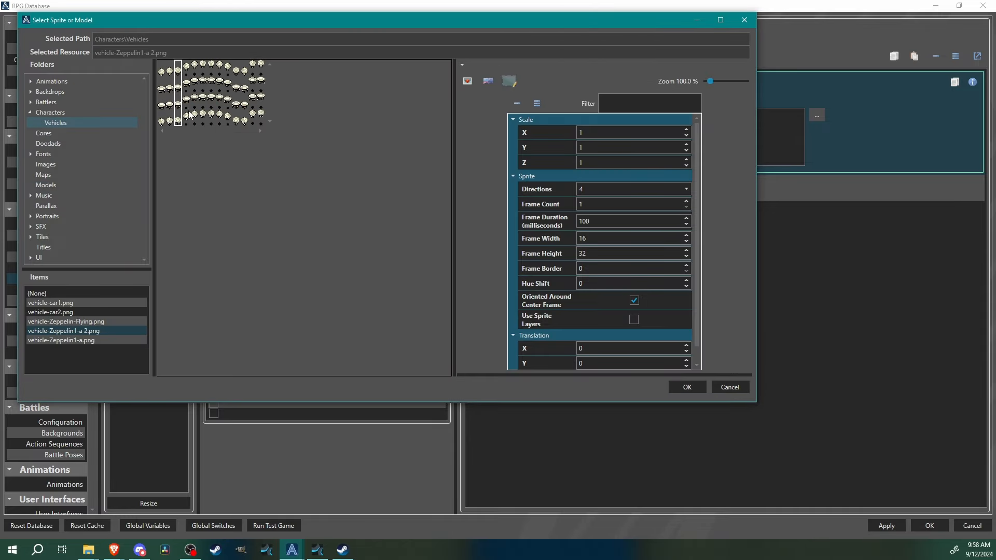
pyautogui.click(687, 389)
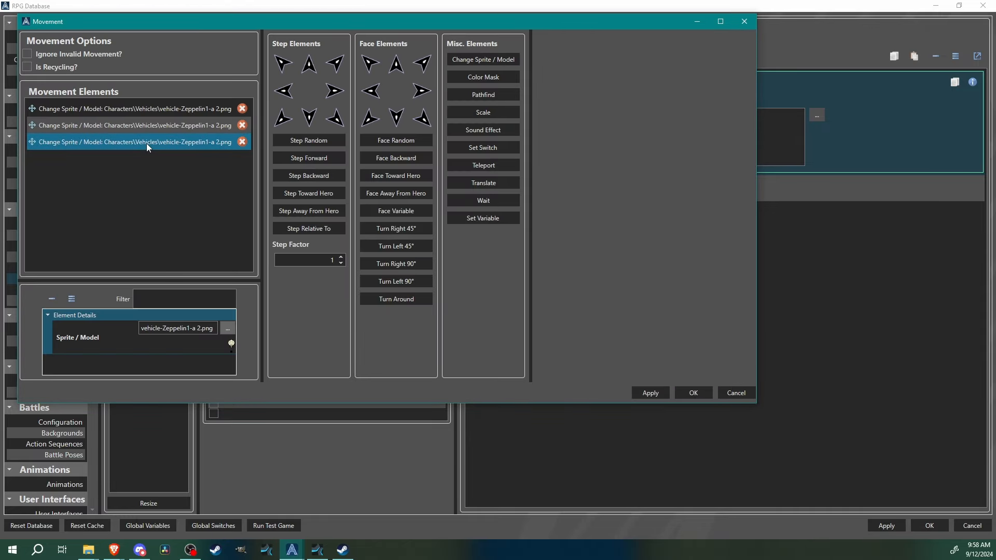
# - Add two more copies of the Change Sprite / Model element, using the fifth and sixth frame columns
pyautogui.hotkey('ctrl', 'v')
pyautogui.click(227, 329)
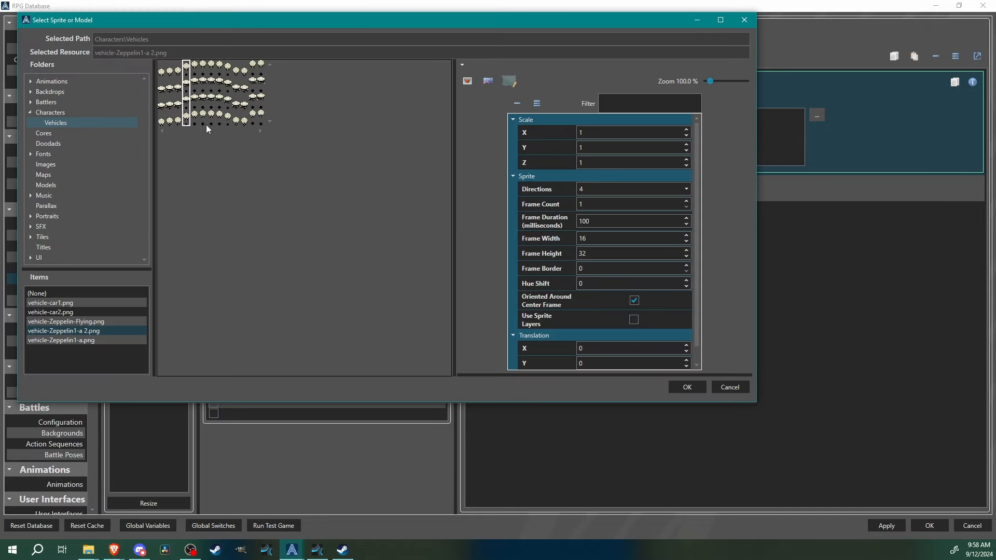
pyautogui.click(193, 121)
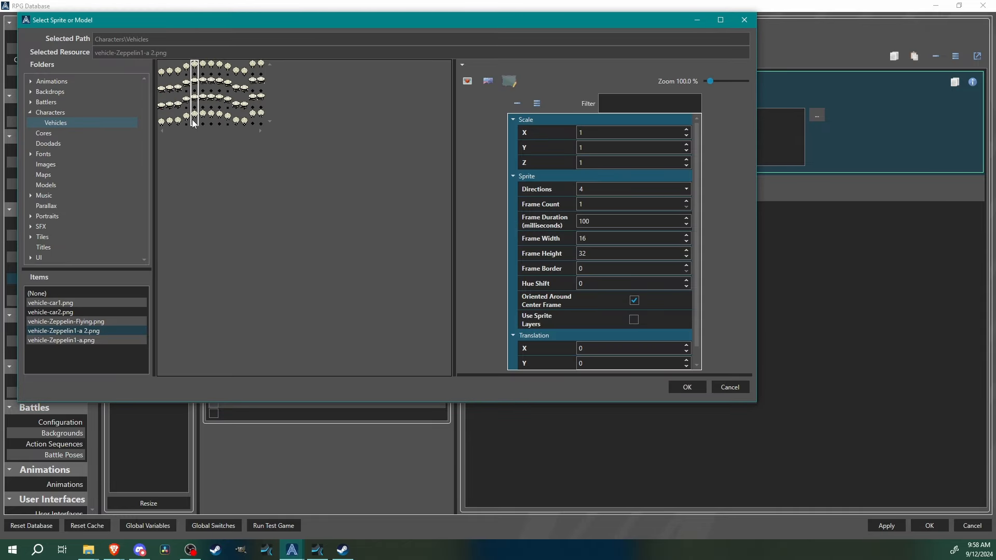
pyautogui.click(683, 388)
pyautogui.hotkey('ctrl', 'v')
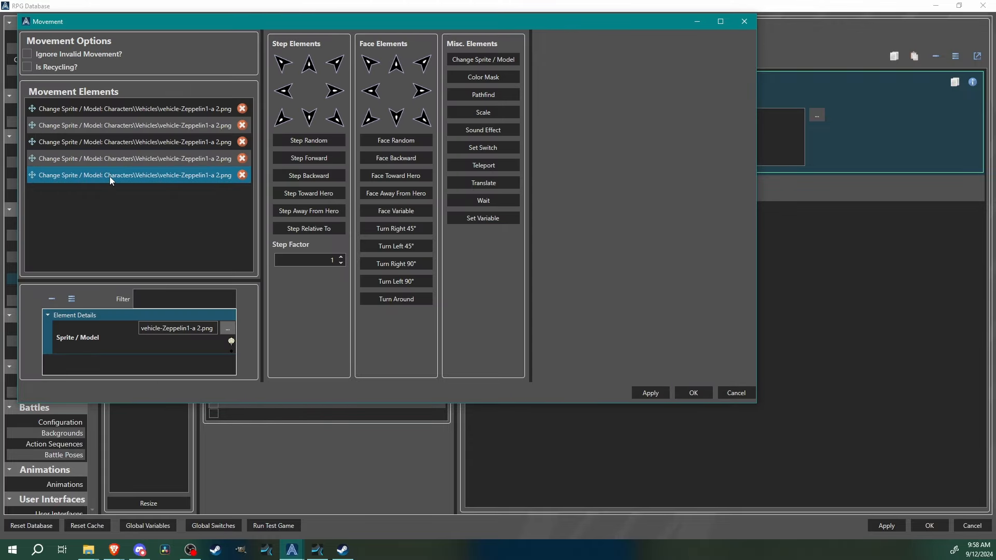
pyautogui.click(229, 328)
pyautogui.click(203, 93)
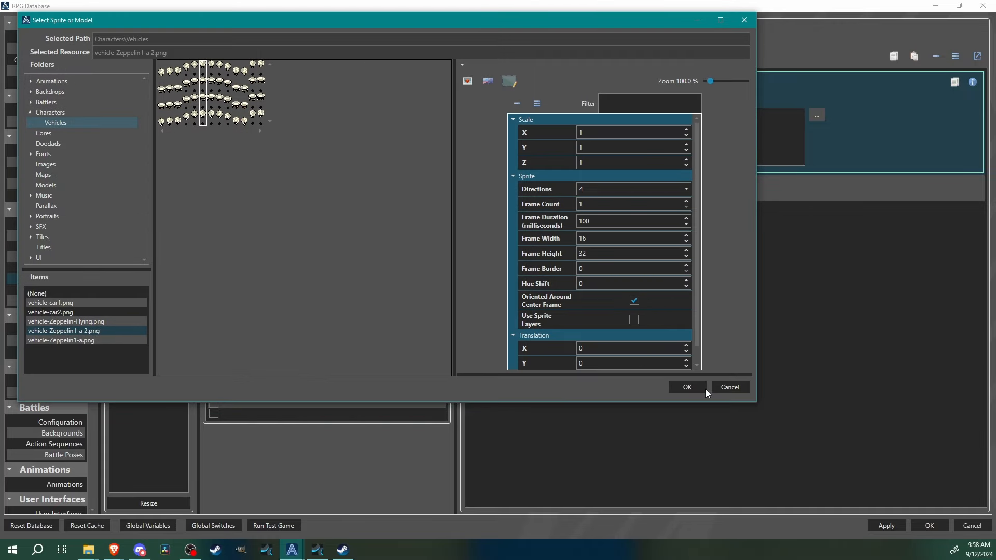
pyautogui.click(688, 386)
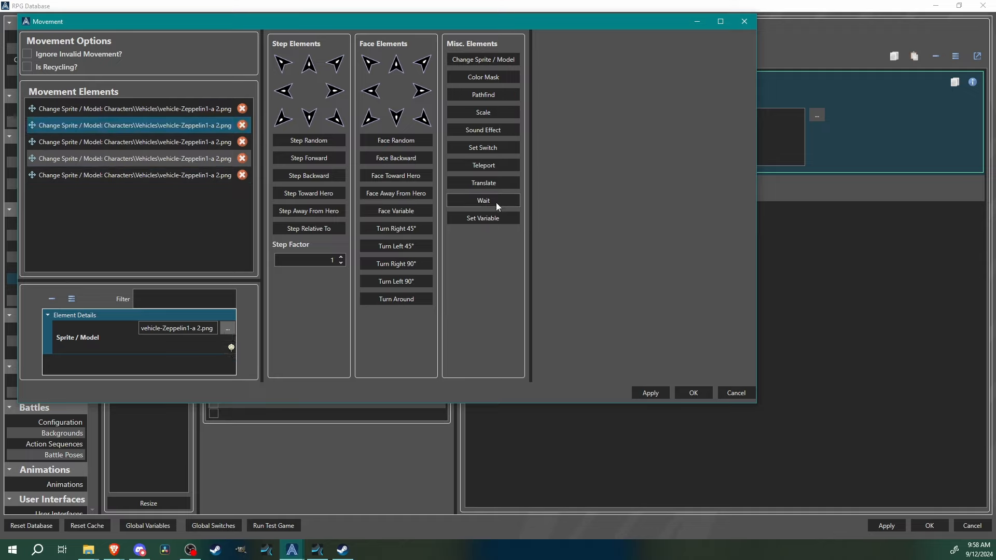
# - Add a Wait element of 100 milliseconds to the movement
pyautogui.click(483, 200)
pyautogui.click(178, 328)
pyautogui.write('100')
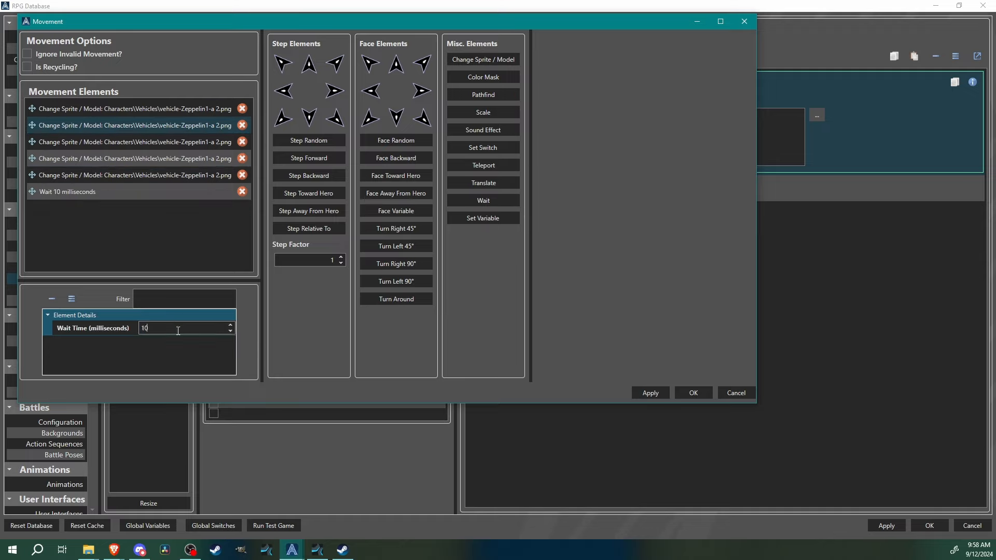
# - Copy the 100 millisecond Wait and insert it after each of the first four sprite changes
pyautogui.click(68, 190)
pyautogui.hotkey('ctrl', 'c')
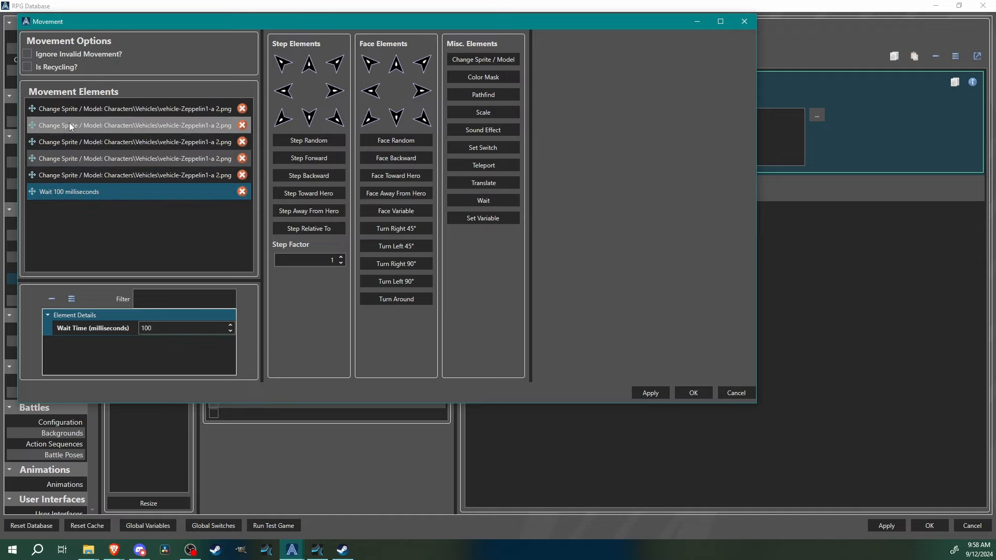
pyautogui.click(69, 123)
pyautogui.hotkey('ctrl', 'v')
pyautogui.click(79, 152)
pyautogui.hotkey('ctrl', 'v')
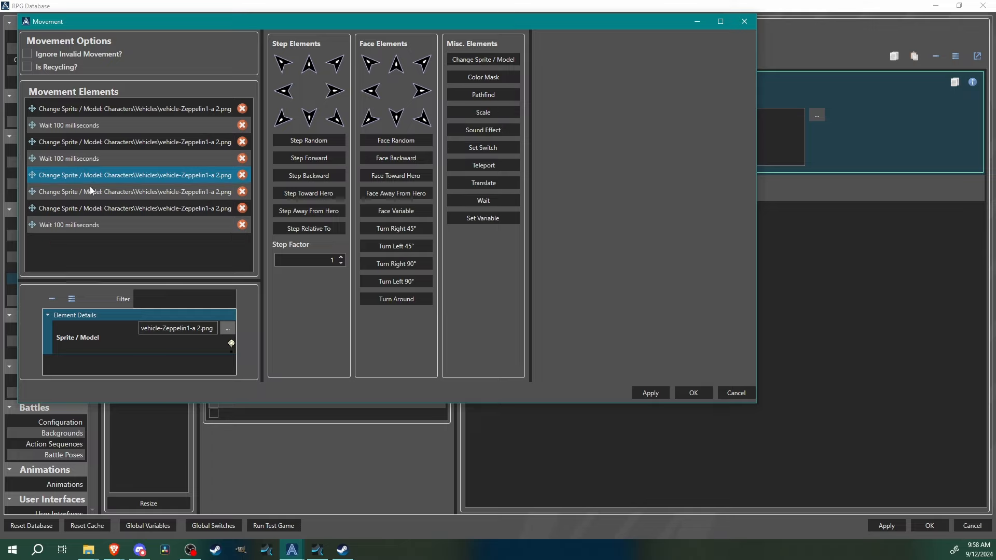
pyautogui.click(90, 187)
pyautogui.hotkey('ctrl', 'v')
pyautogui.click(101, 228)
pyautogui.hotkey('ctrl', 'v')
pyautogui.click(108, 258)
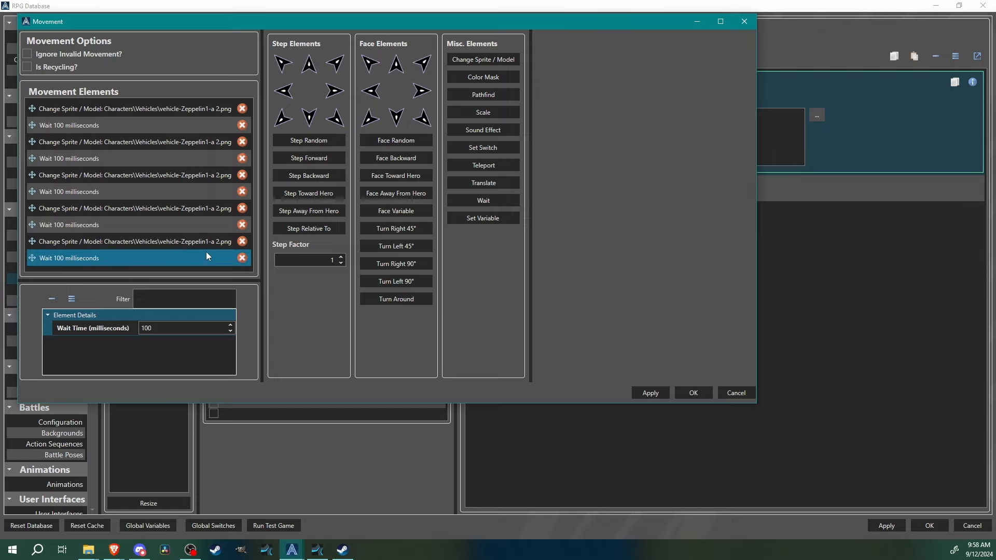
# - Duplicate the last Change Sprite / Model element and place the copy after the final Wait
pyautogui.click(167, 242)
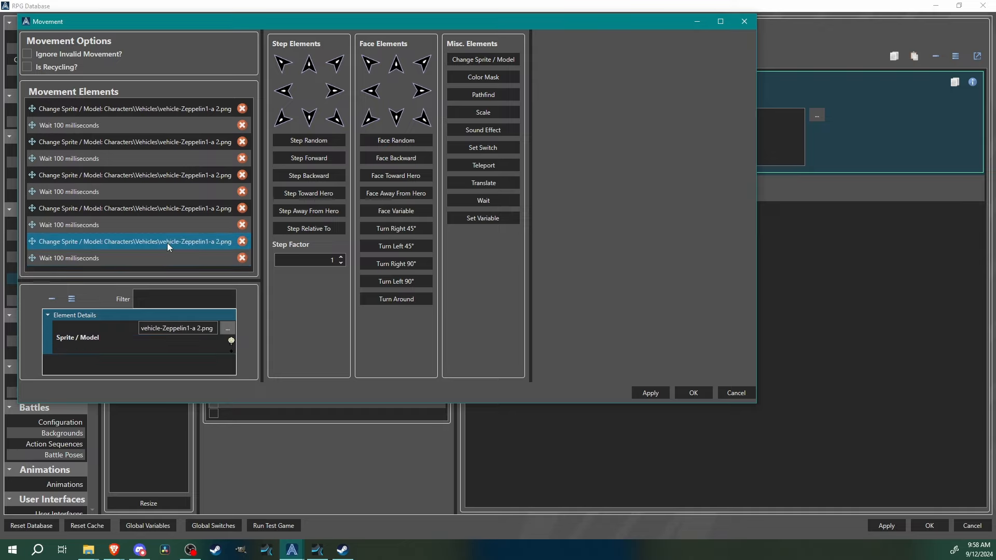
pyautogui.click(137, 263)
pyautogui.hotkey('ctrl', 'v')
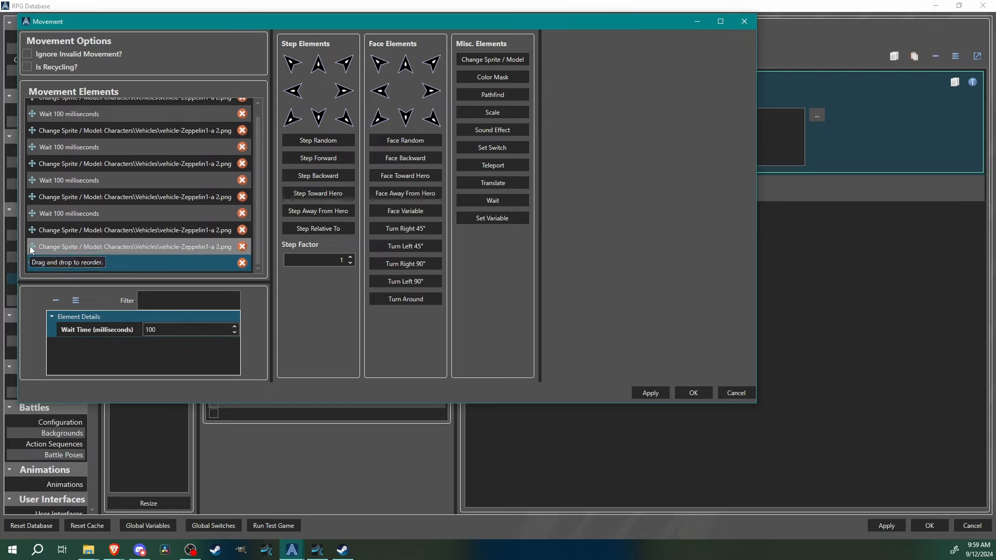
pyautogui.moveTo(32, 251); pyautogui.dragTo(31, 269)
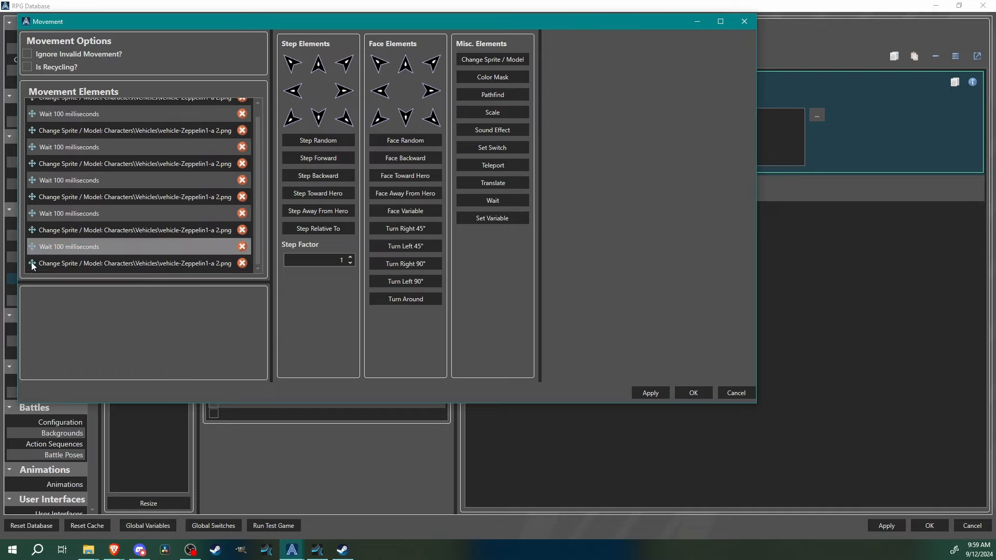
# - Set the final element's sprite to vehicle-Zeppelin-Flying.png with a Frame Count of 2, and apply the movement
pyautogui.click(134, 258)
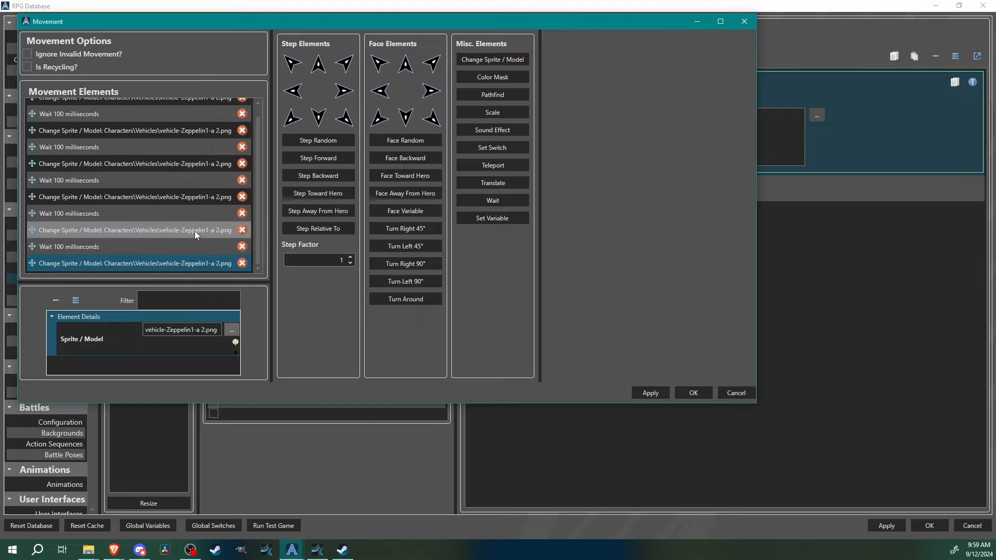
pyautogui.click(232, 330)
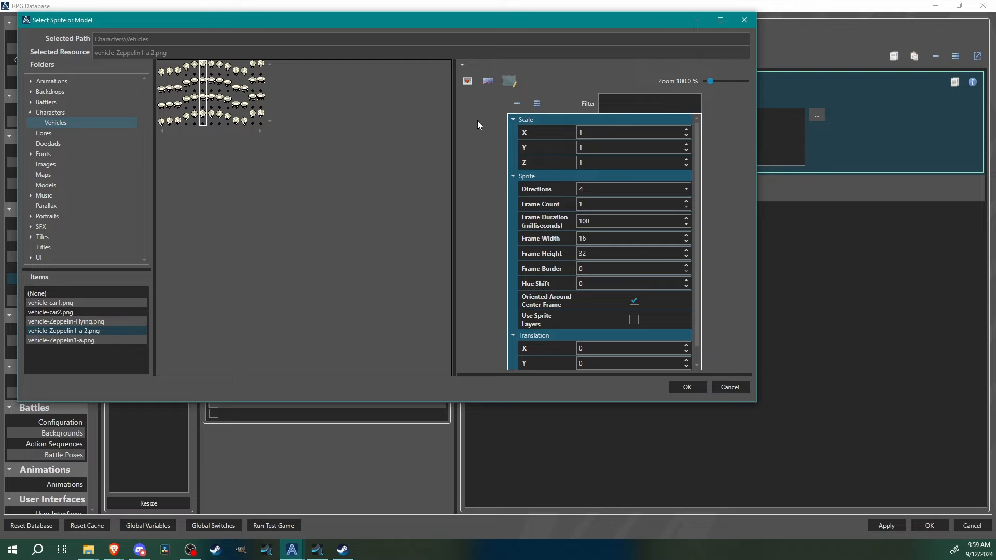
pyautogui.click(89, 323)
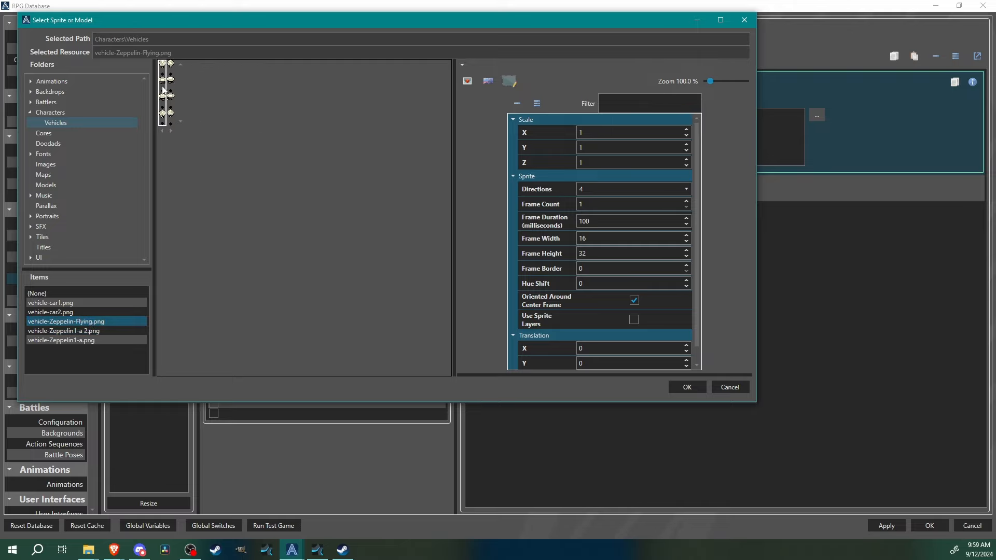
pyautogui.moveTo(712, 81); pyautogui.dragTo(718, 80)
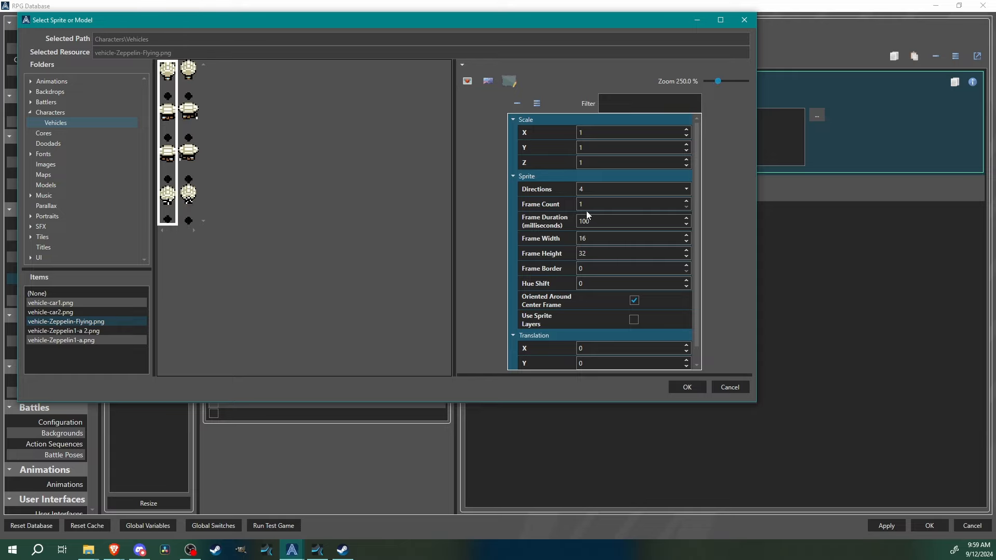
pyautogui.scroll(1, 588, 206)
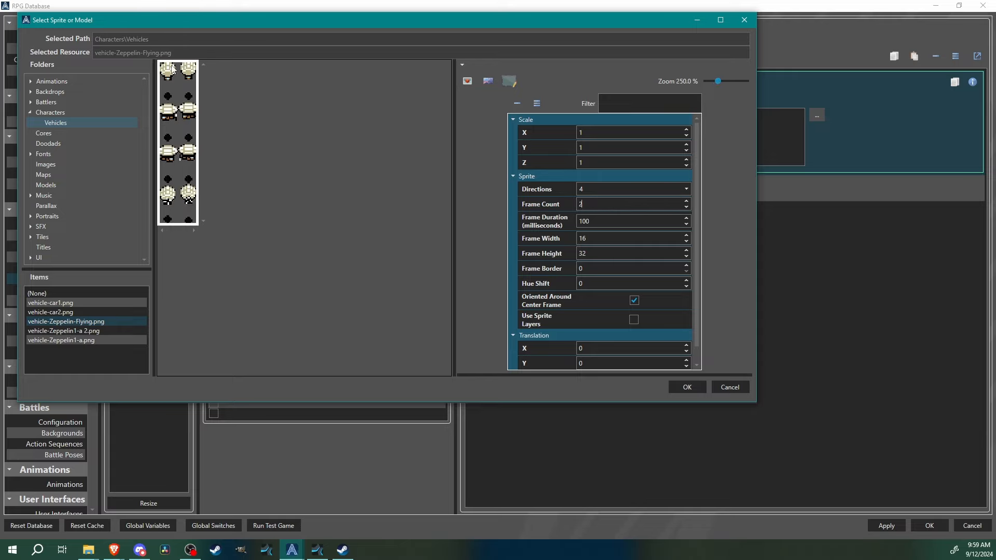
pyautogui.click(687, 387)
pyautogui.click(652, 392)
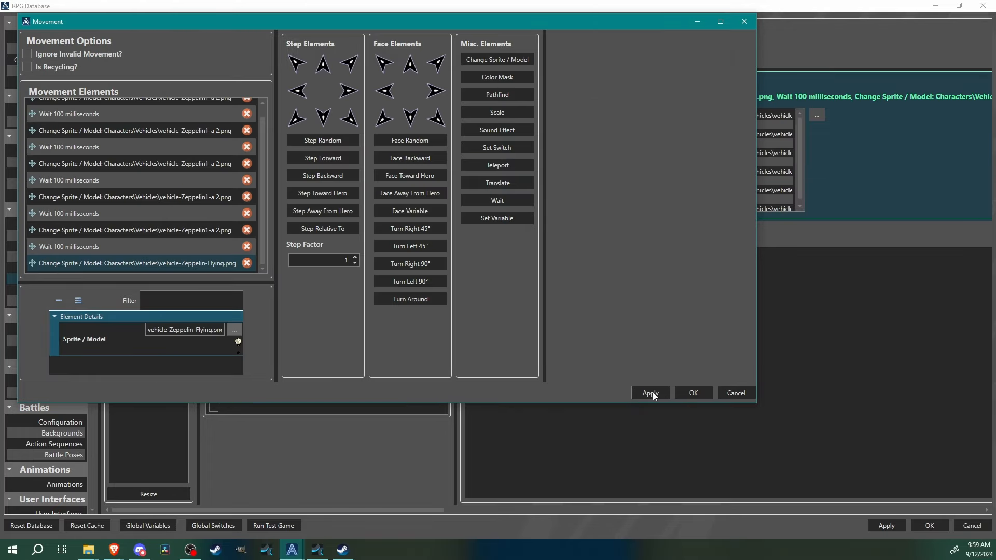
pyautogui.click(694, 392)
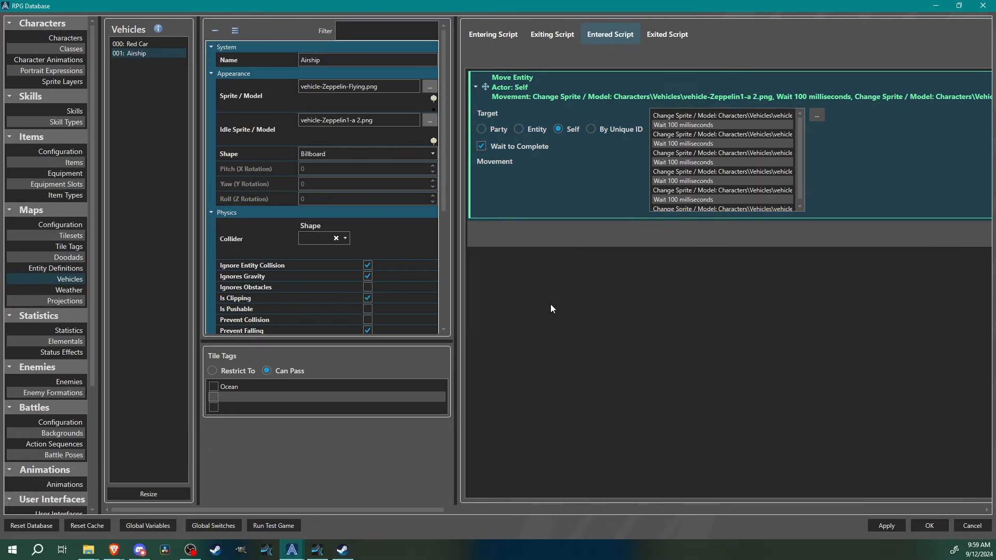
# - Insert a Play Sound Effect command above Move Entity in the Entered Script, using 8-Bit_Airship_propeller_slow.ogg from SFX\World
pyautogui.rightClick(538, 92)
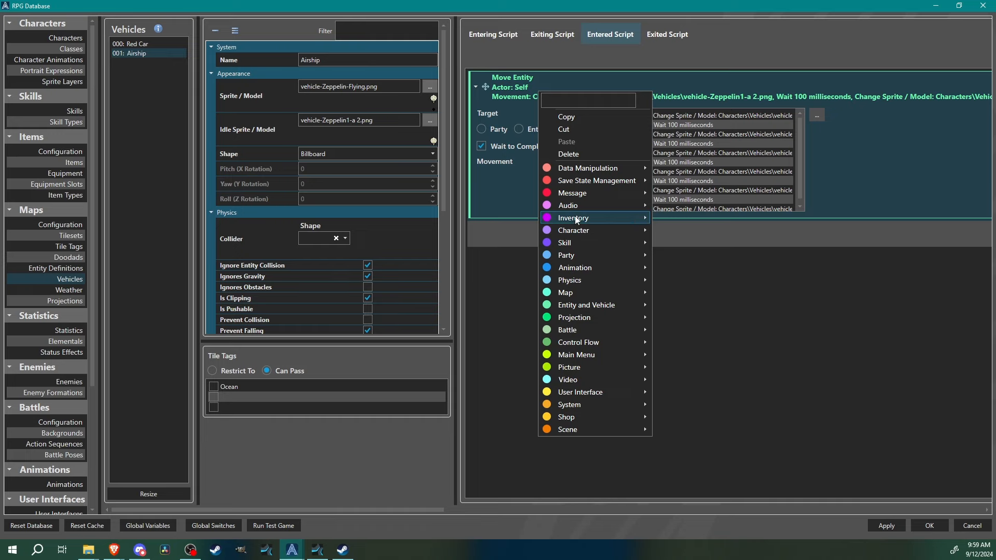
pyautogui.moveTo(570, 205)
pyautogui.click(715, 207)
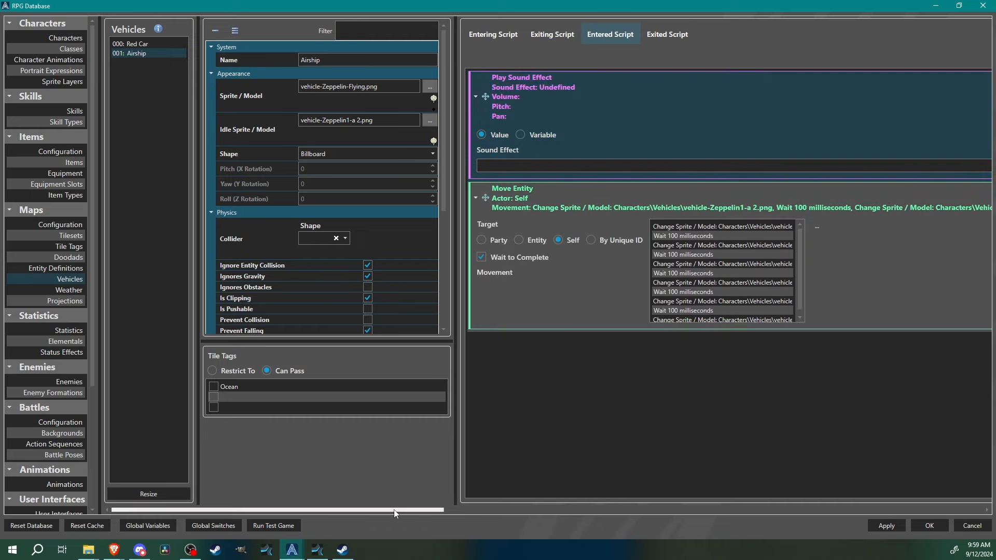
pyautogui.moveTo(394, 511); pyautogui.dragTo(963, 491)
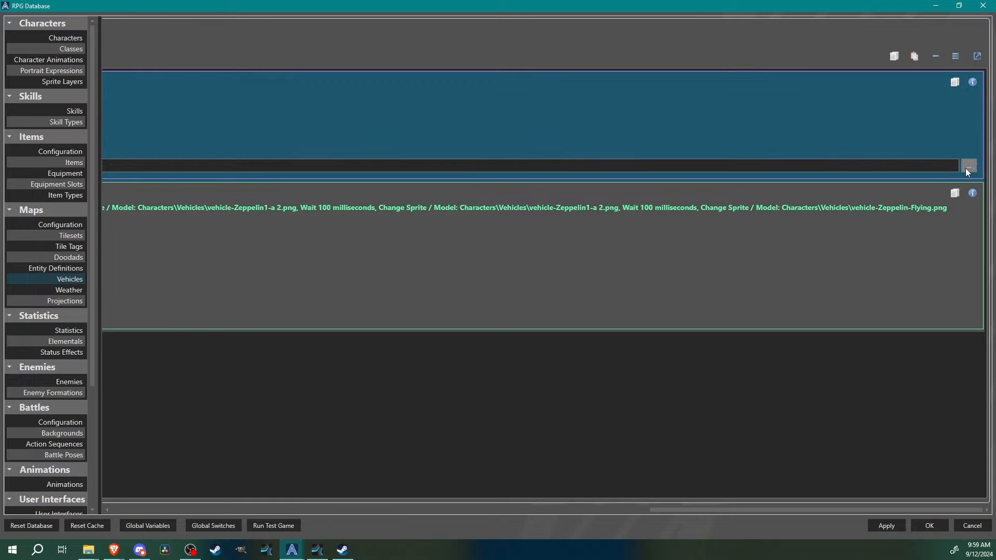
pyautogui.click(966, 168)
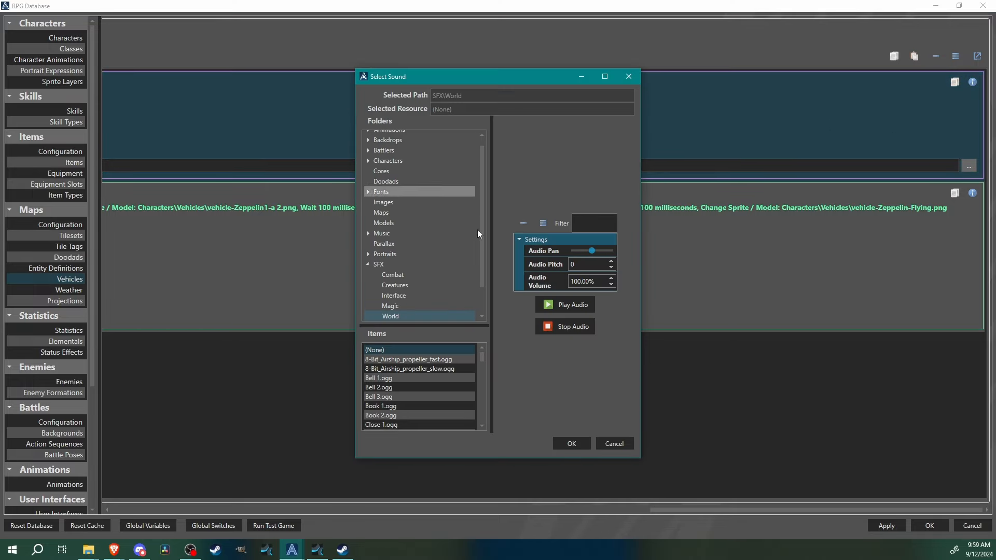
pyautogui.click(421, 368)
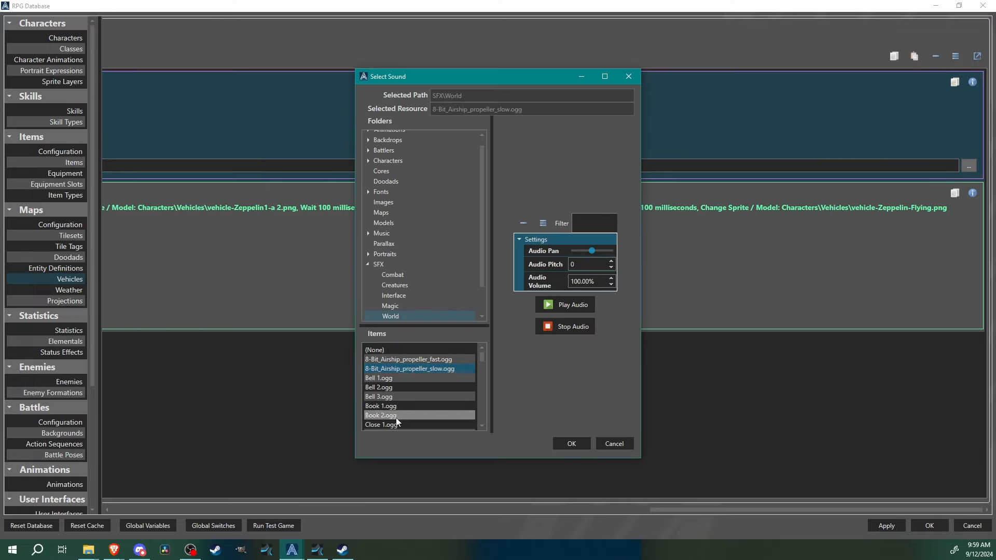
pyautogui.click(571, 443)
# - Copy the Play Sound Effect command and paste it below Move Entity in the Entered Script
pyautogui.moveTo(680, 513); pyautogui.dragTo(218, 513)
pyautogui.rightClick(326, 123)
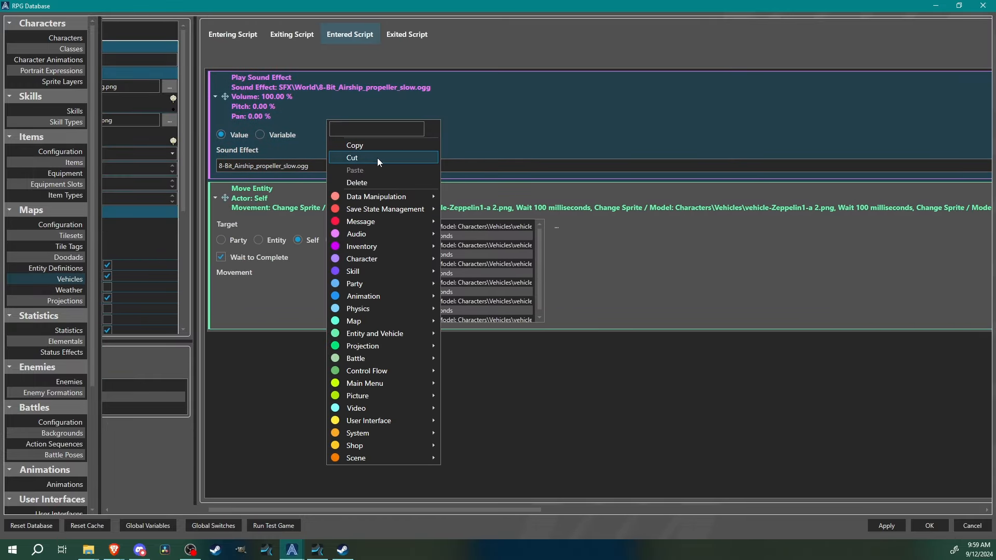
pyautogui.click(378, 159)
pyautogui.rightClick(232, 338)
pyautogui.click(260, 245)
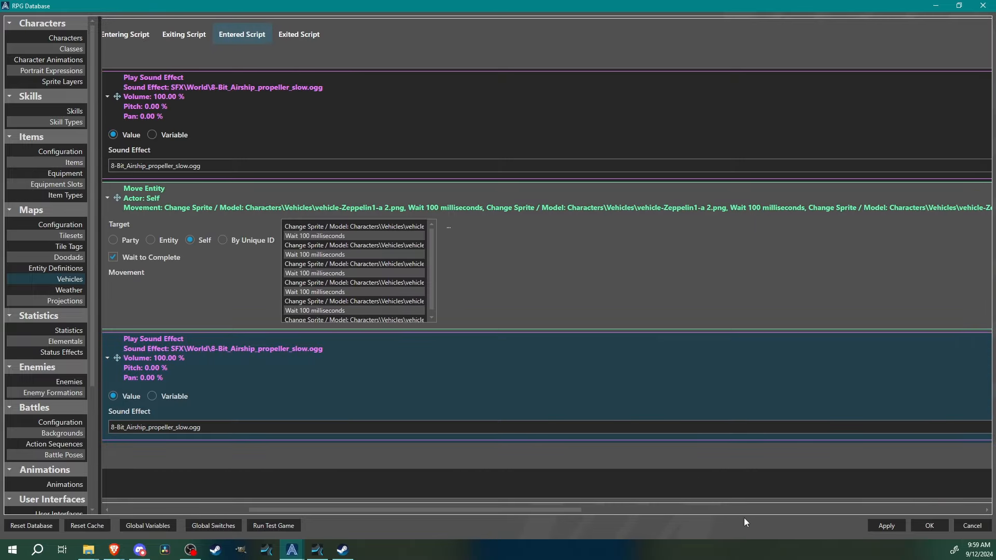
# - Change the pasted Play Sound Effect command's sound to 8-Bit_Airship_propeller_fast.ogg
pyautogui.moveTo(576, 509); pyautogui.dragTo(981, 510)
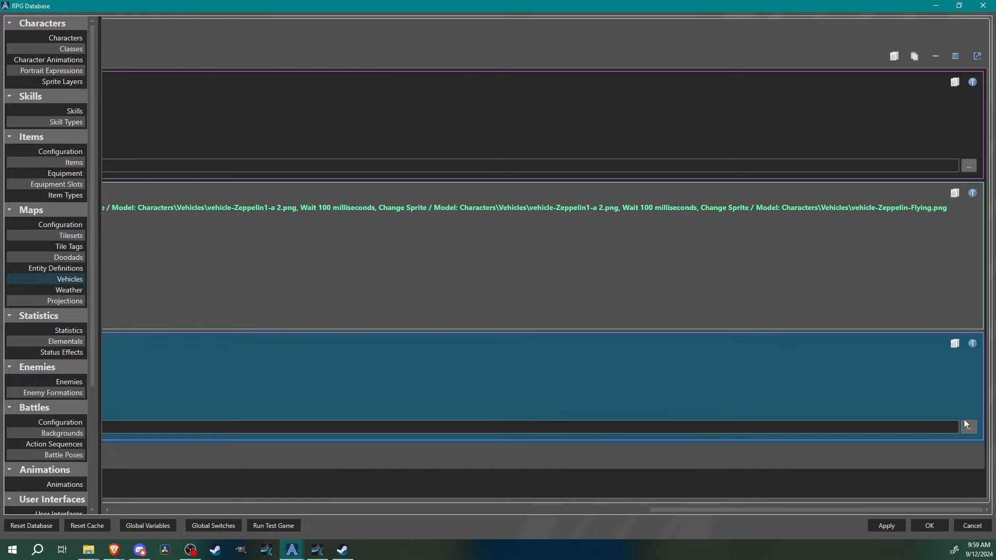
pyautogui.click(968, 426)
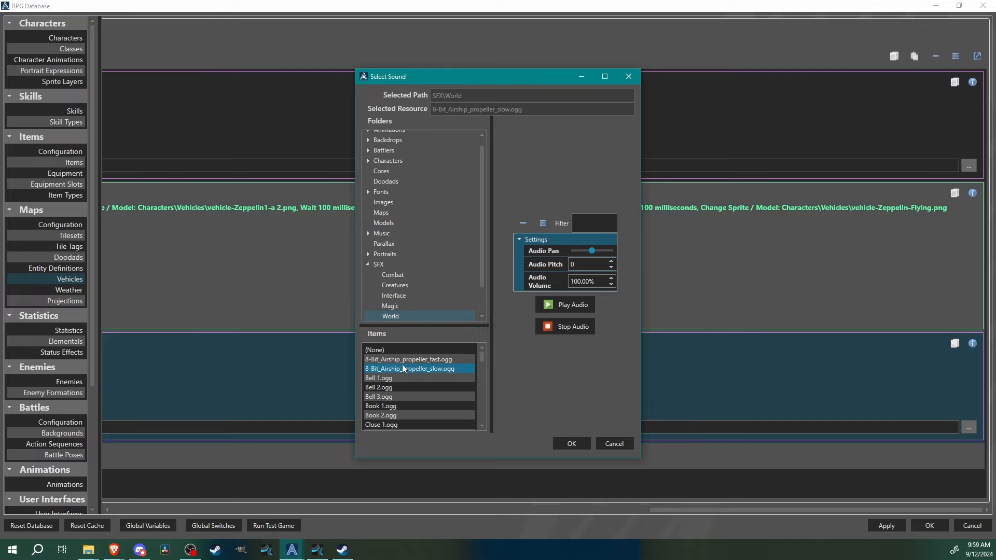
pyautogui.click(400, 360)
pyautogui.click(571, 443)
pyautogui.moveTo(678, 509); pyautogui.dragTo(214, 519)
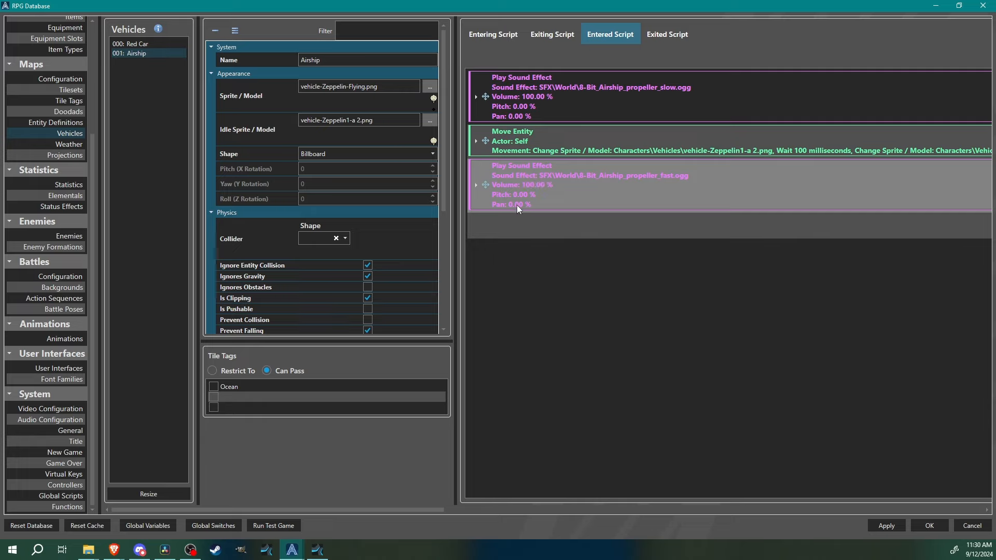
# - Replace the last Play Sound Effect command in the Entered Script with a Play Background Effect command
pyautogui.rightClick(523, 189)
pyautogui.click(564, 254)
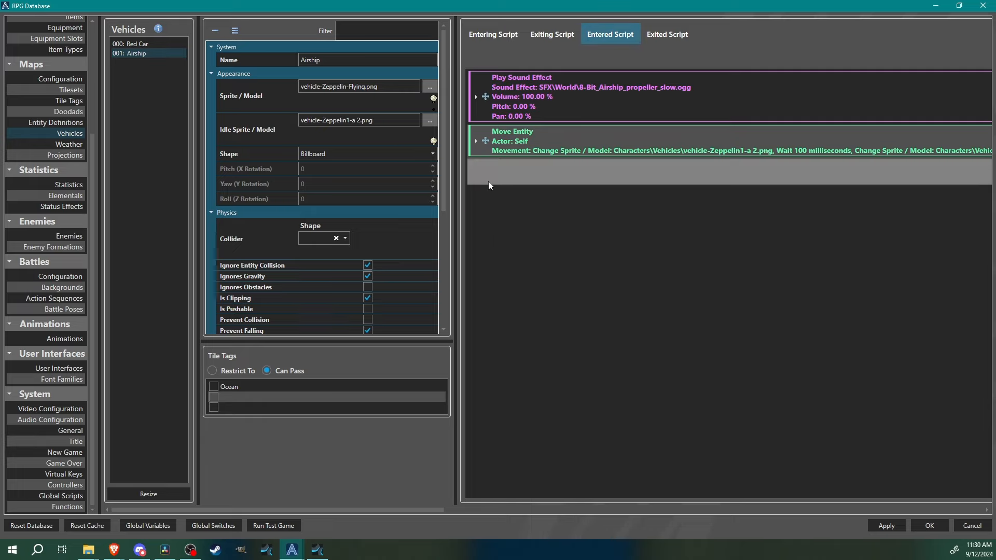
pyautogui.rightClick(489, 183)
pyautogui.moveTo(531, 295)
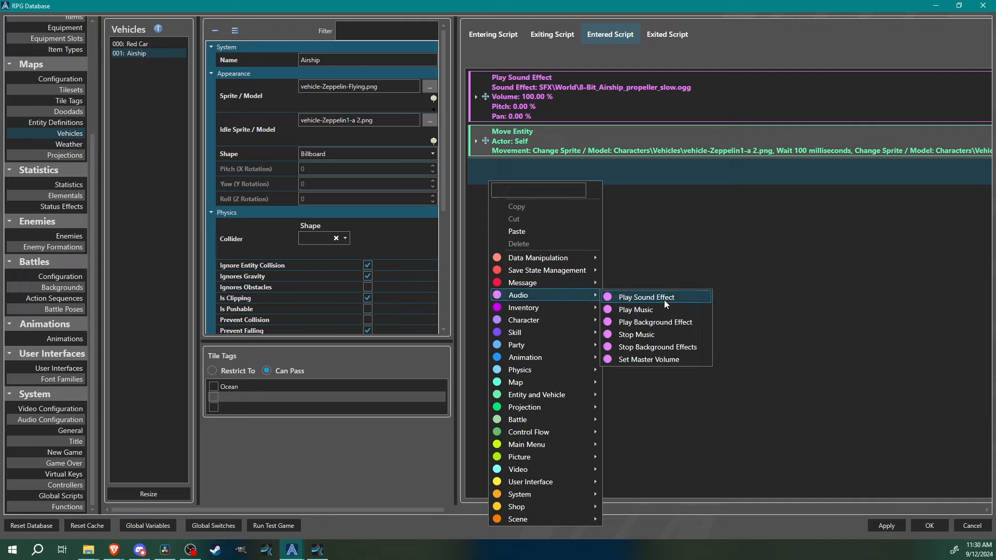
pyautogui.click(645, 324)
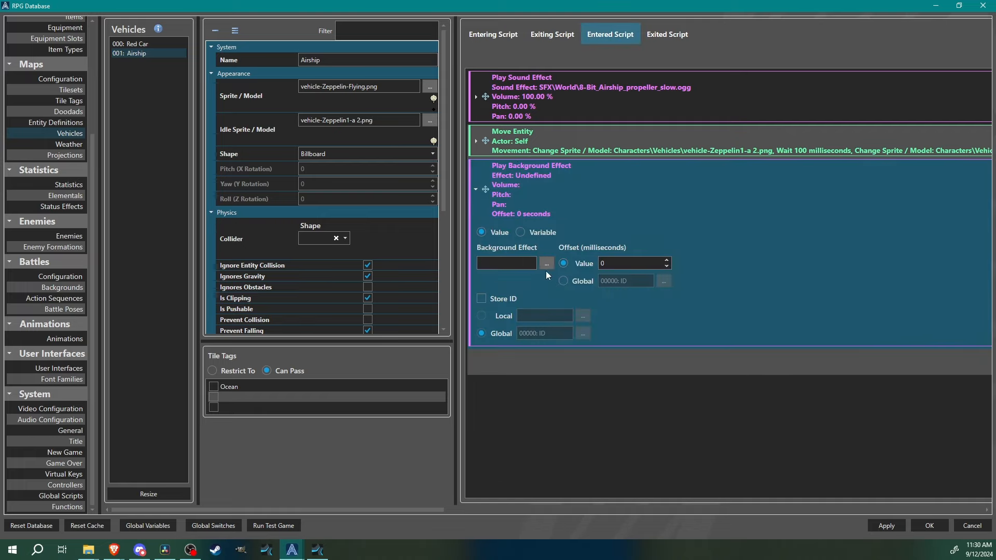
# - Set the background effect to 8-Bit_Airship_propeller_fast.ogg from SFX\World
pyautogui.click(545, 264)
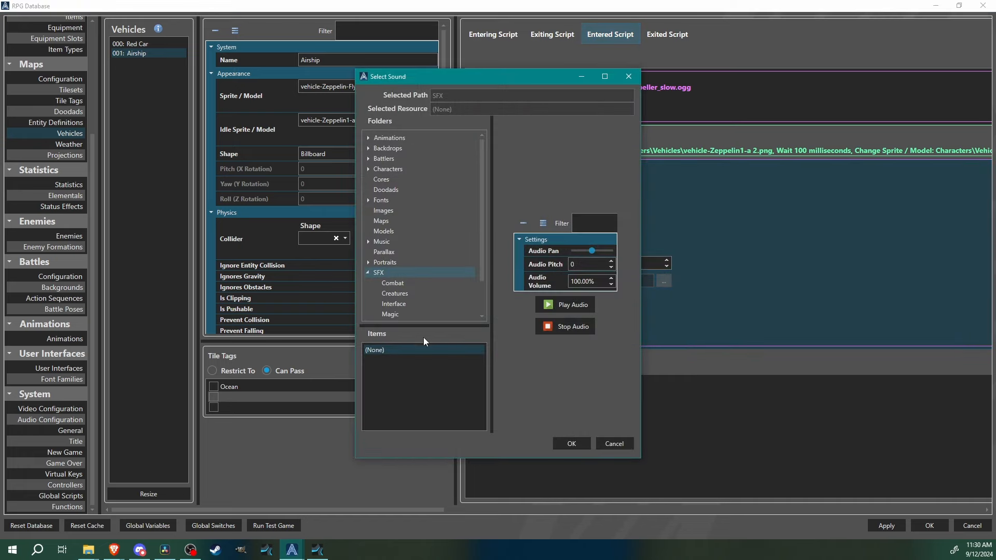
pyautogui.scroll(-1, 407, 285)
pyautogui.click(400, 293)
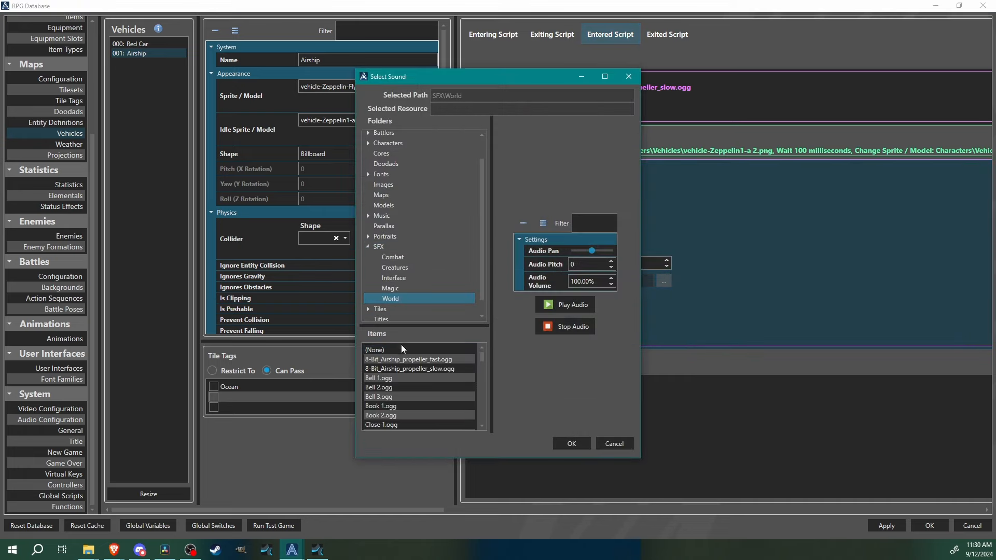
pyautogui.click(419, 359)
pyautogui.click(571, 444)
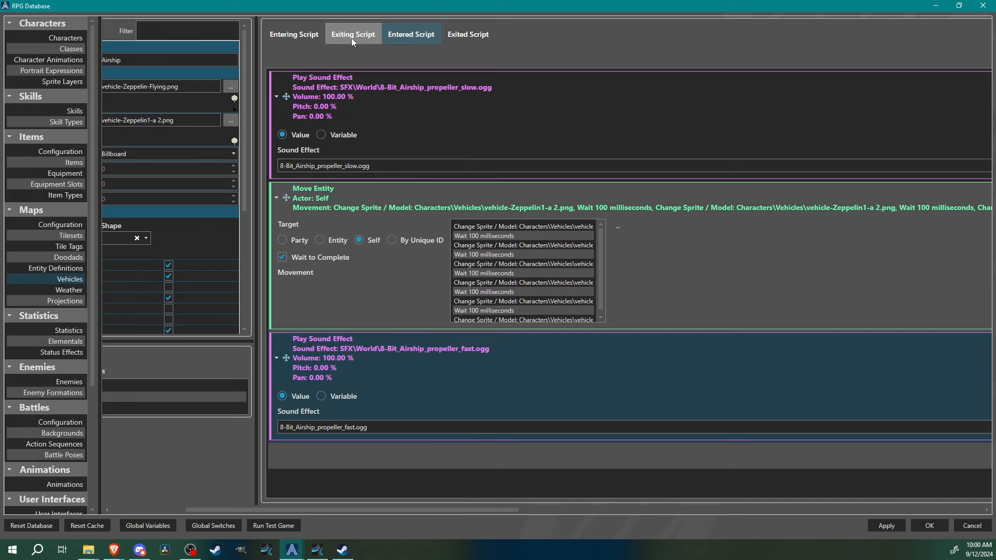
# - Add a Save Value command to the Exiting Script with Party as the source and Map X as the property
pyautogui.click(353, 37)
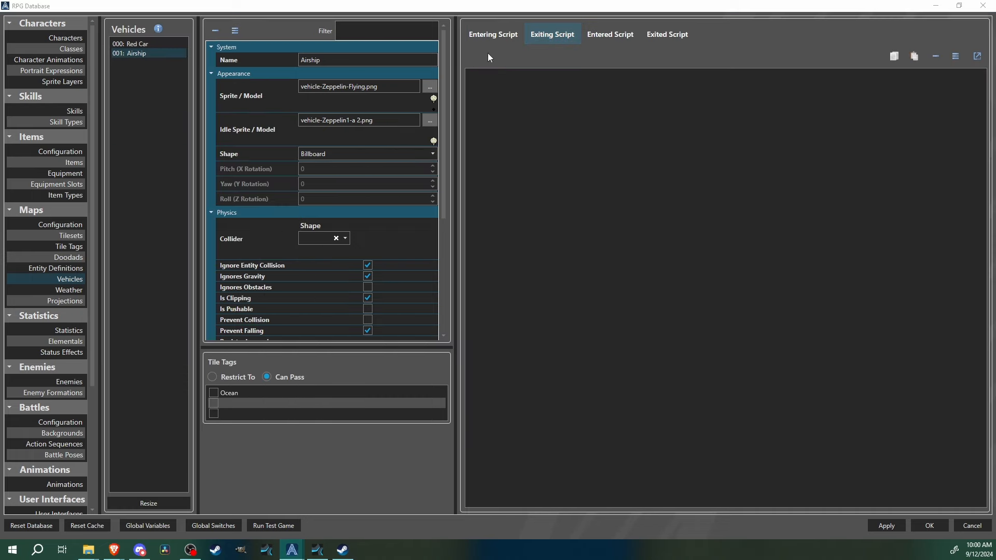
pyautogui.rightClick(547, 85)
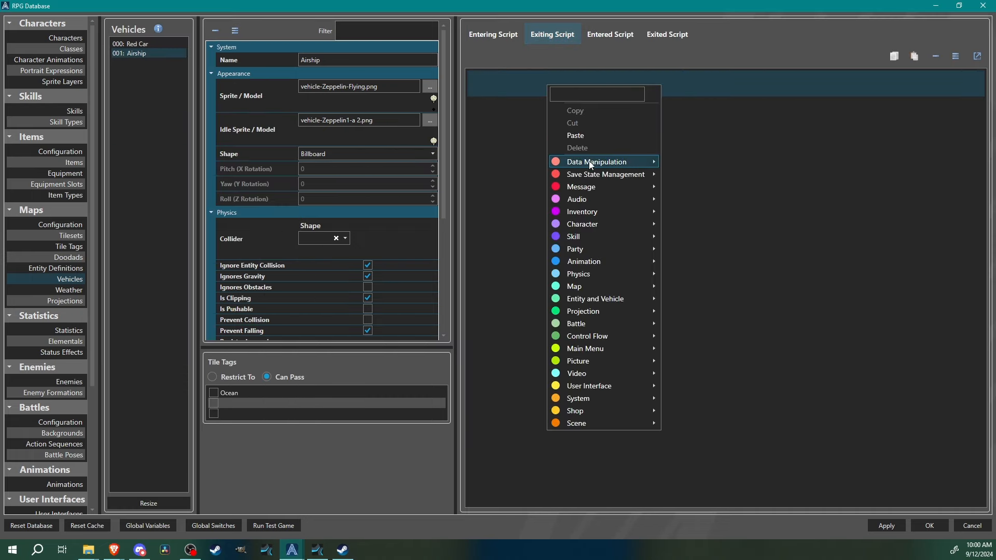
pyautogui.moveTo(597, 162)
pyautogui.click(681, 193)
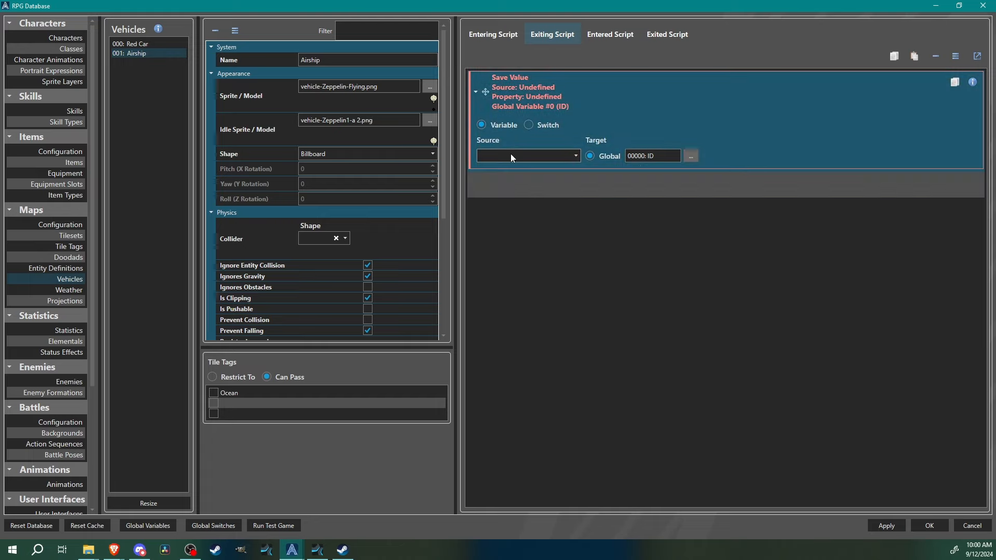
pyautogui.click(510, 155)
pyautogui.scroll(-5, 503, 229)
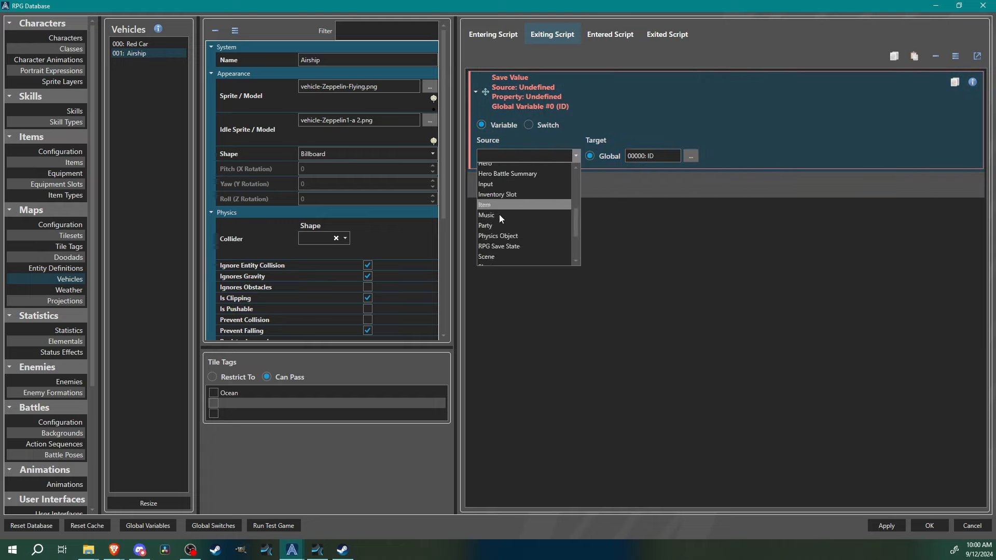
pyautogui.click(493, 216)
pyautogui.click(534, 174)
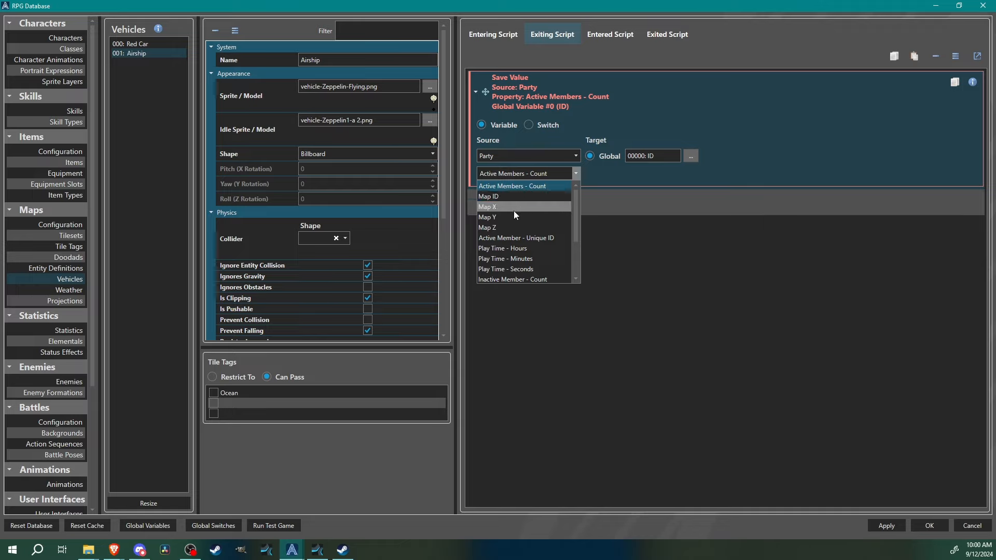
pyautogui.click(513, 211)
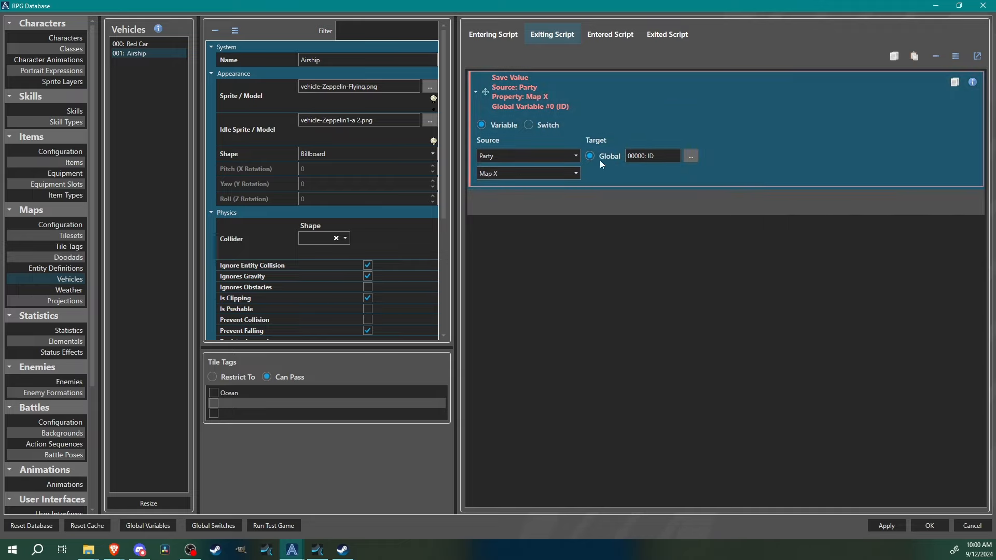
# - Set the Map X Save Value command's target to global variable 050, PlayerMap.X
pyautogui.click(692, 155)
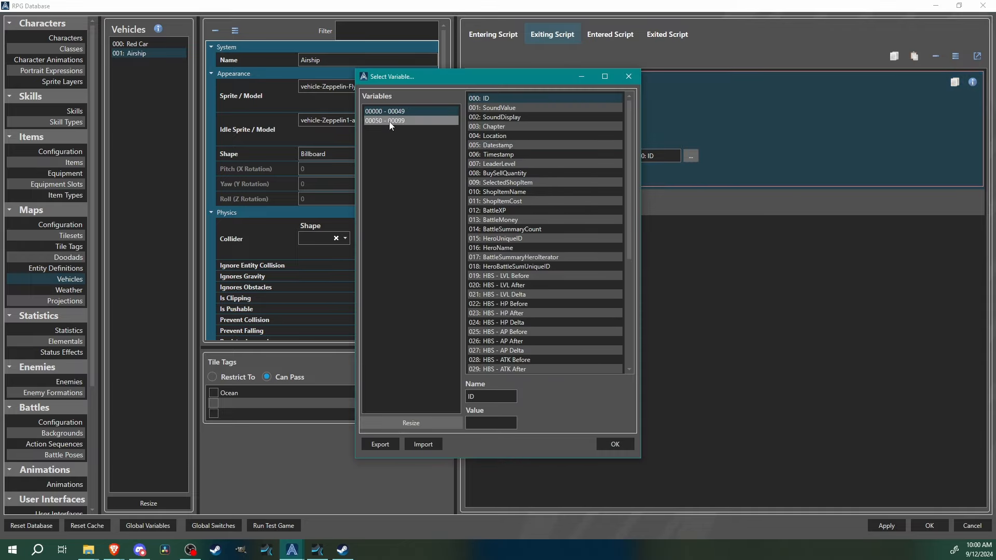
pyautogui.click(389, 120)
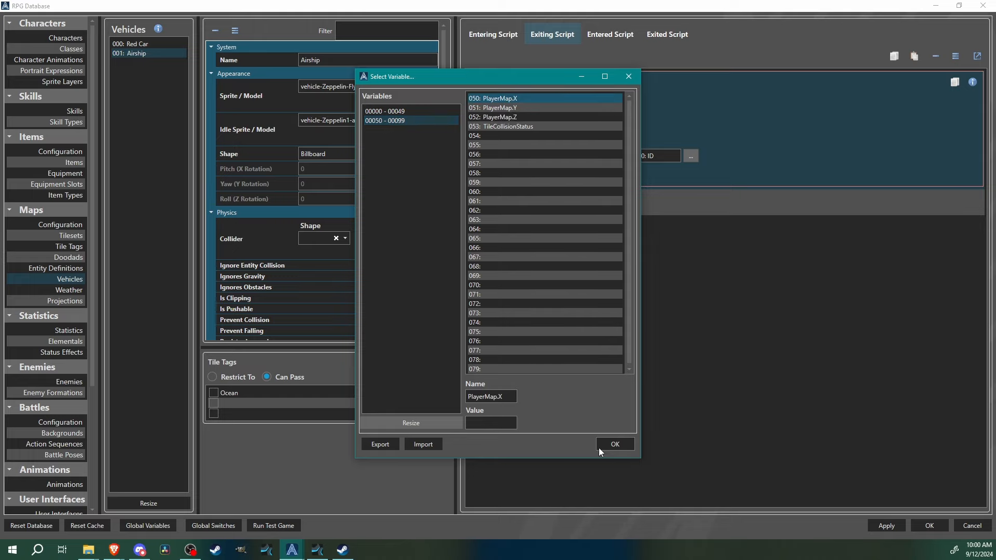
pyautogui.click(613, 444)
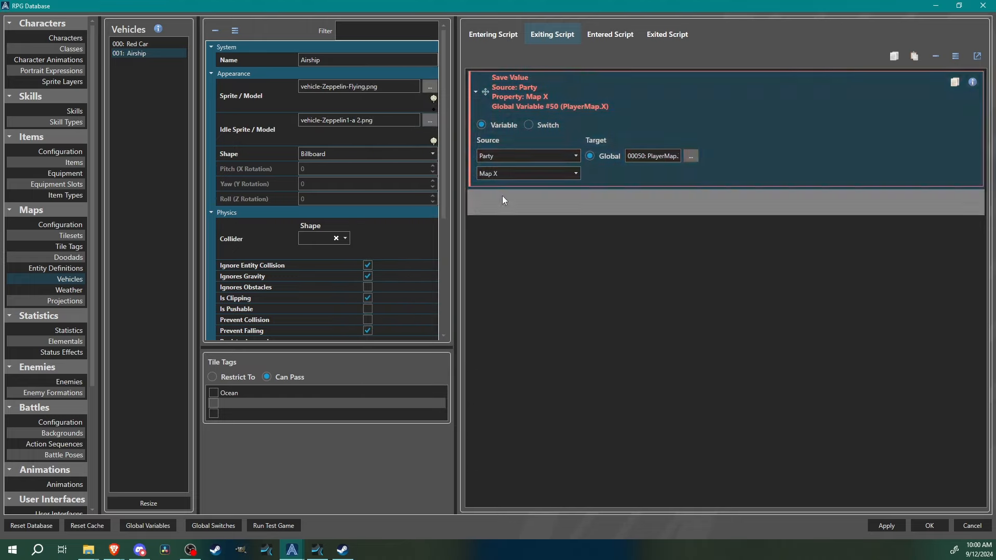
# - Copy the Map X Save Value command and paste it directly below the original
pyautogui.rightClick(555, 76)
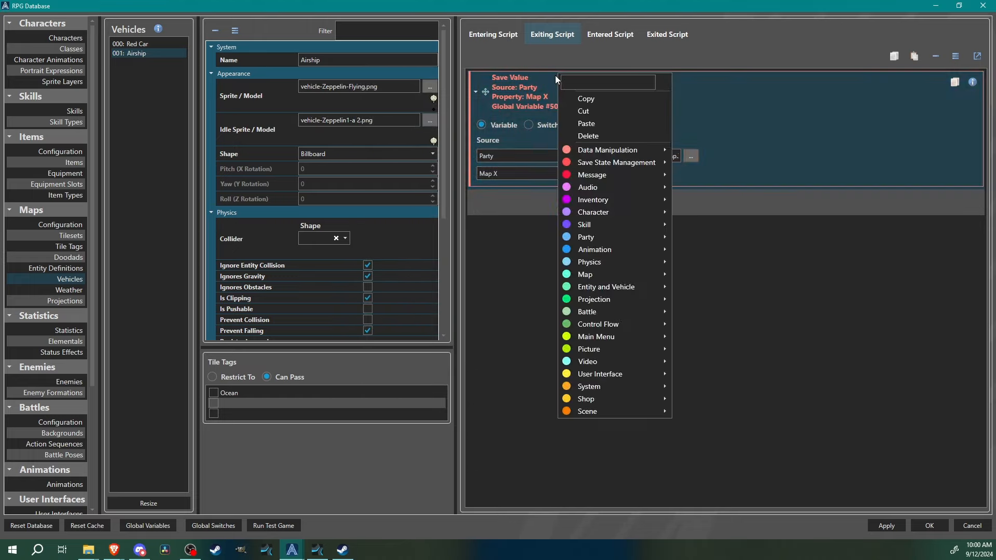
pyautogui.click(617, 102)
pyautogui.rightClick(512, 210)
pyautogui.click(541, 245)
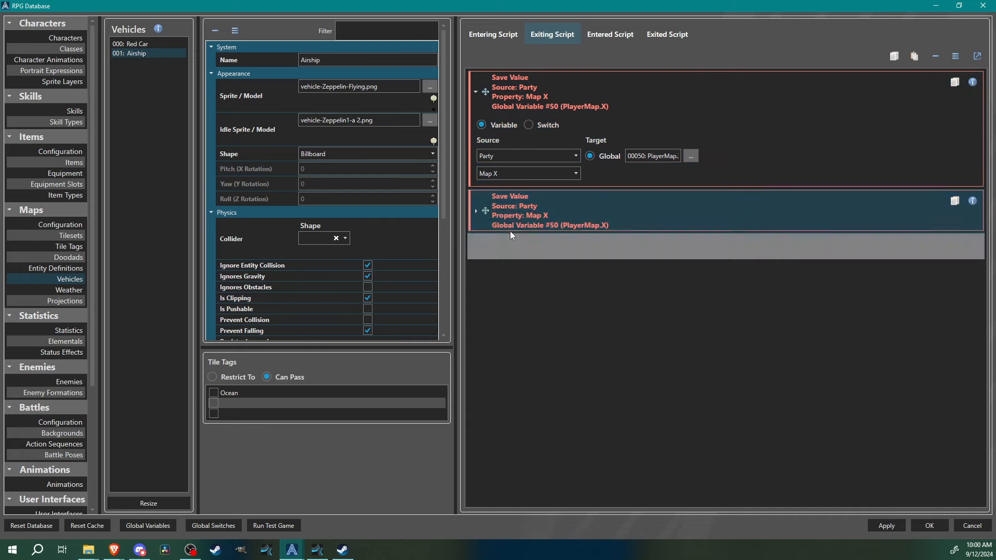
# - Set the second Save Value command's property to Map Y and its target to global variable 051, PlayerMap.Y
pyautogui.click(514, 292)
pyautogui.click(511, 335)
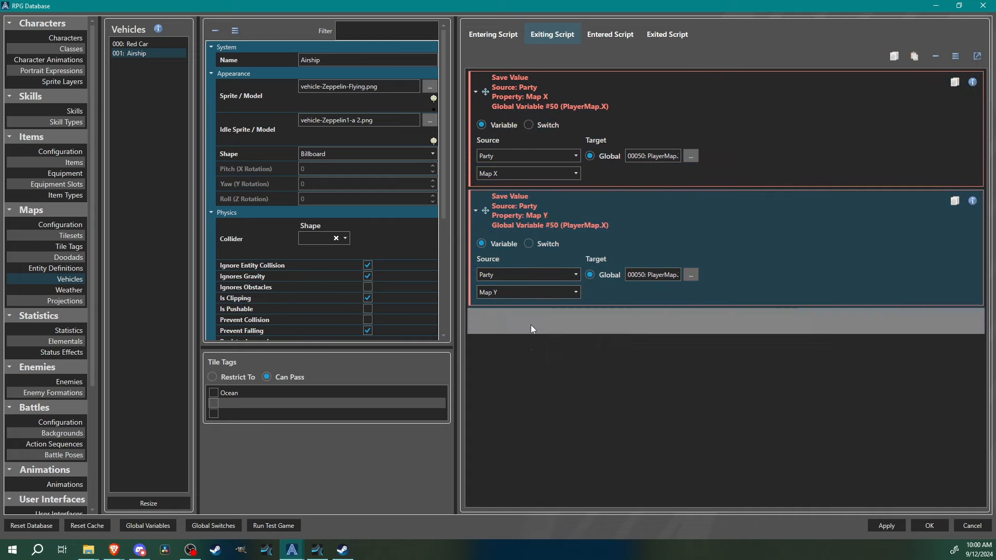
pyautogui.click(690, 274)
pyautogui.click(518, 107)
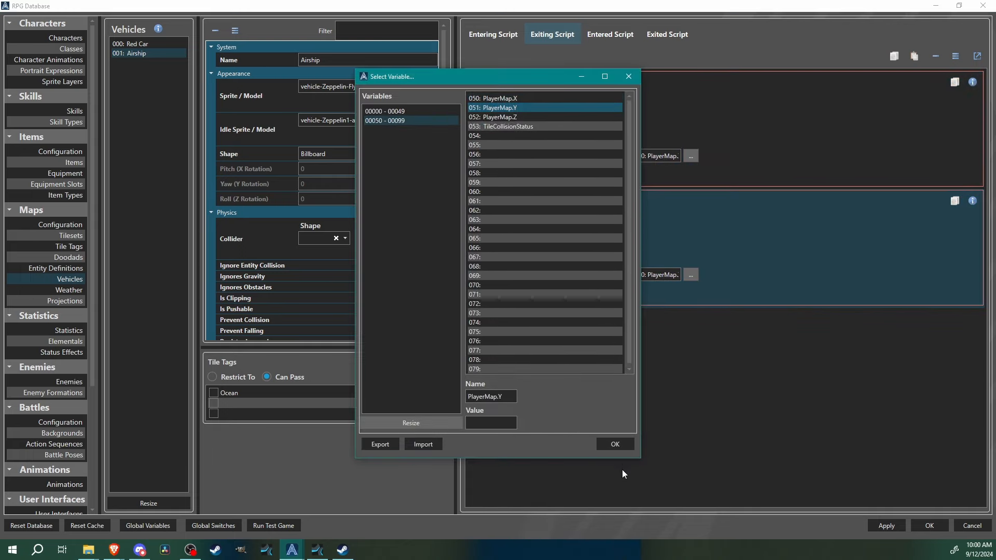
pyautogui.click(617, 443)
# - Copy the Map Y Save Value command and paste it at the end of the Exiting Script
pyautogui.rightClick(533, 214)
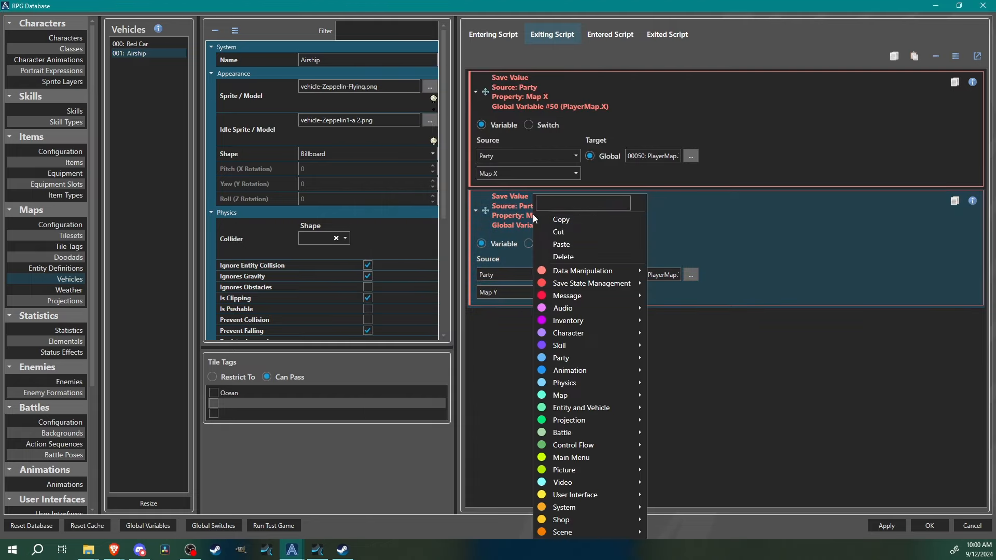
pyautogui.click(563, 221)
pyautogui.rightClick(516, 324)
pyautogui.click(552, 248)
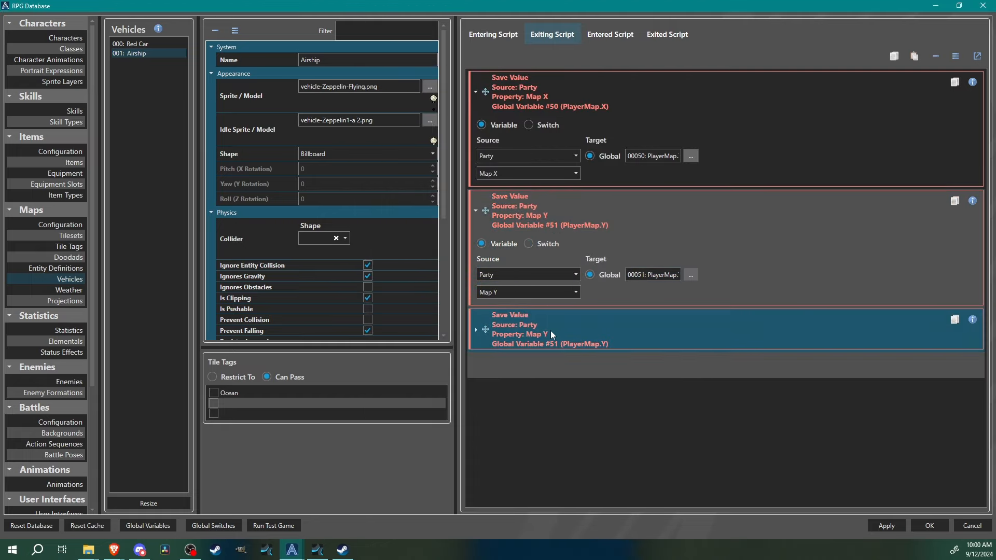
# - Set the third Save Value command's property to Map Z and its target to global variable 052, PlayerMap.Z
pyautogui.click(550, 330)
pyautogui.click(513, 412)
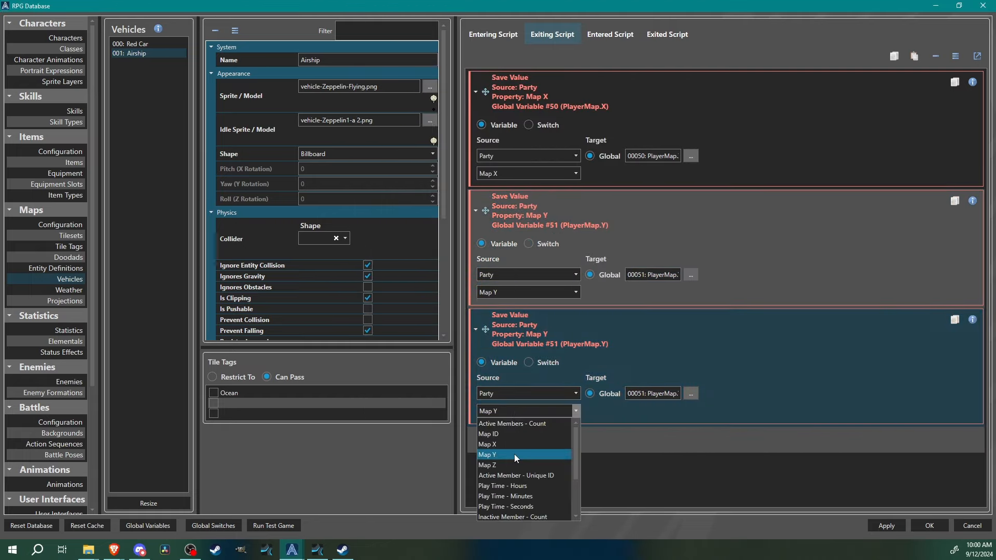
pyautogui.click(512, 462)
pyautogui.click(691, 394)
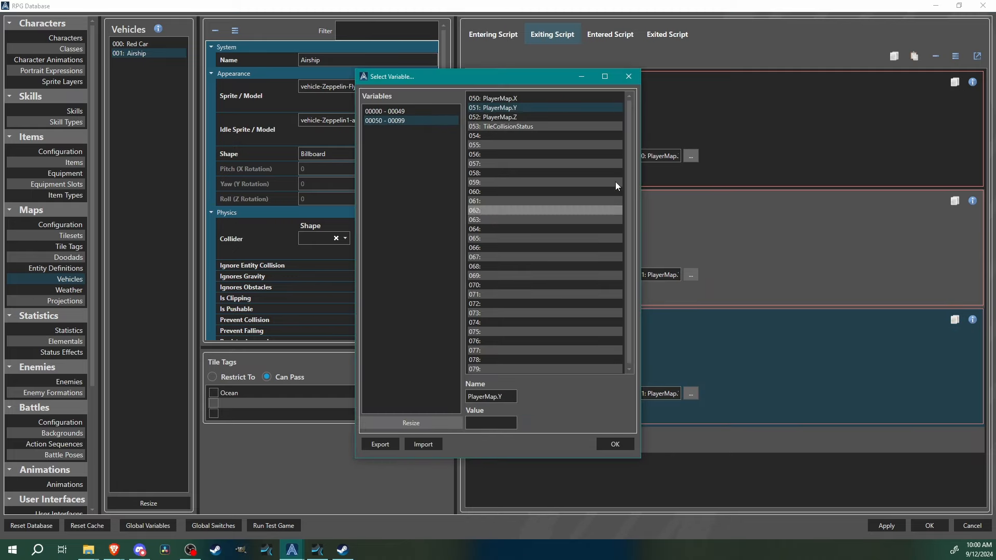
pyautogui.click(536, 114)
pyautogui.click(615, 444)
# - Collapse the three Save Value commands and add a Get Tile Information command below them
pyautogui.click(601, 330)
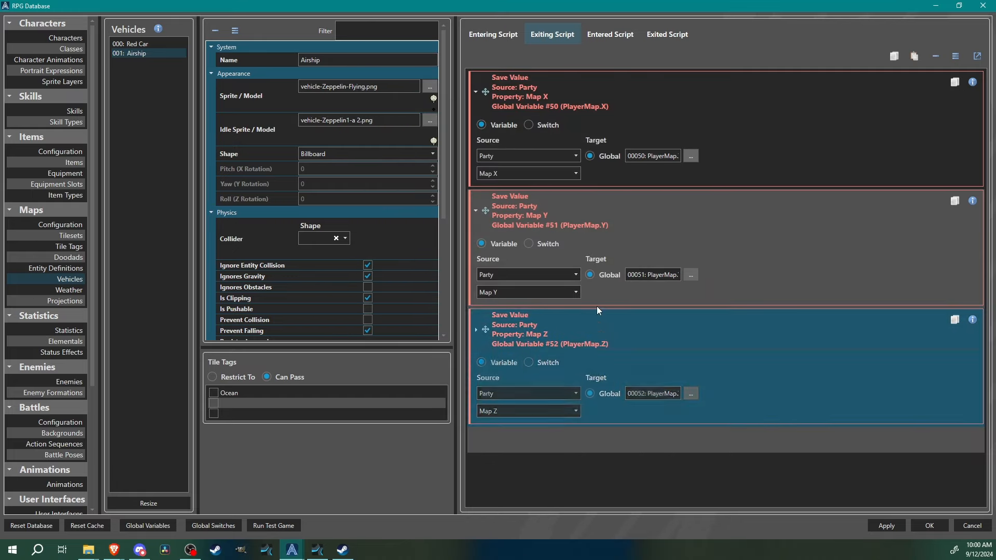
pyautogui.click(587, 221)
pyautogui.click(554, 96)
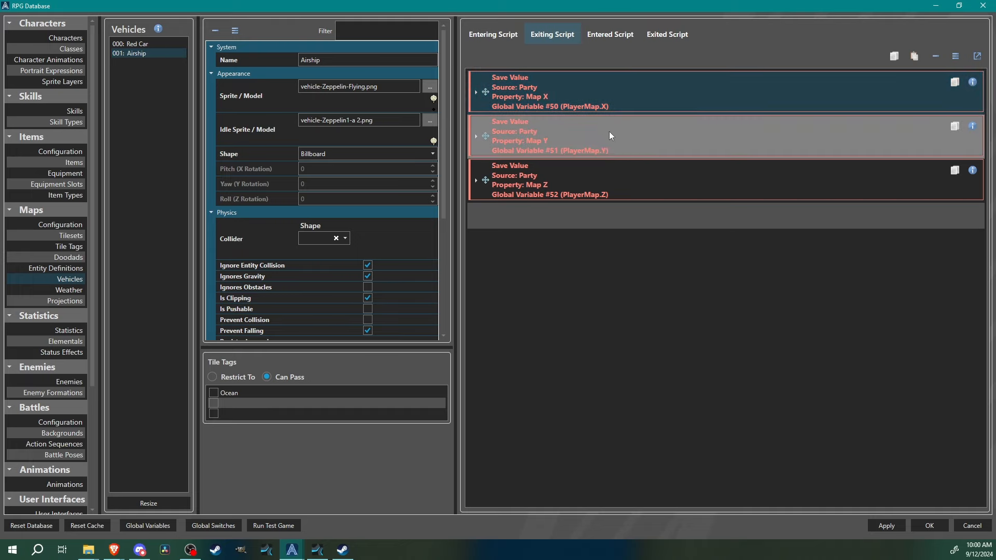
pyautogui.click(500, 222)
pyautogui.rightClick(499, 222)
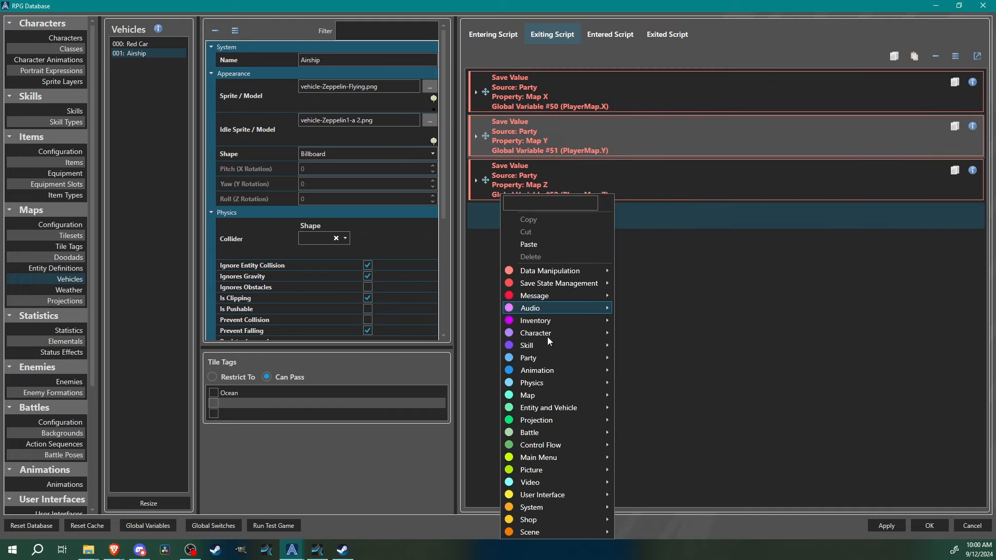
pyautogui.moveTo(547, 395)
pyautogui.click(672, 436)
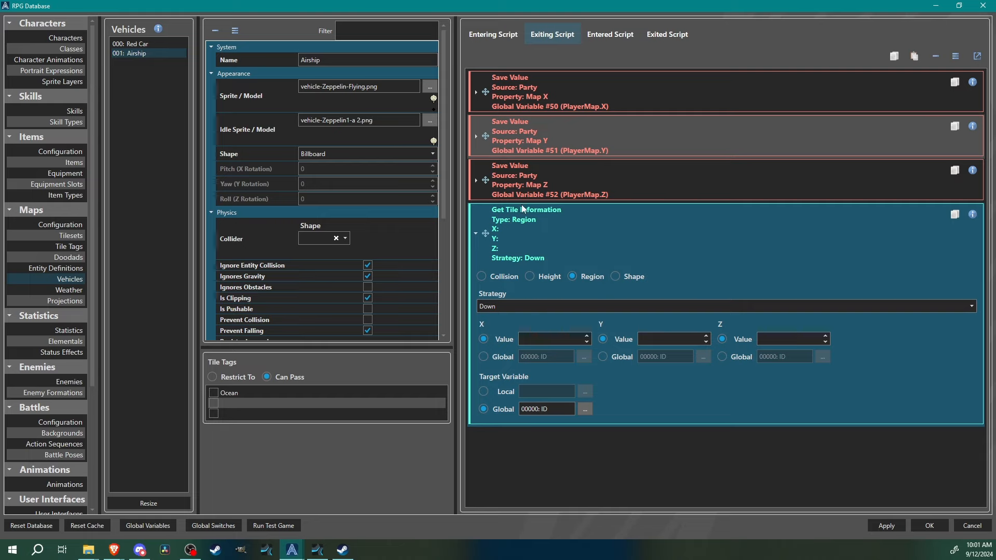
# - Set the Get Tile Information type to Collision and its strategy to Closest
pyautogui.click(481, 277)
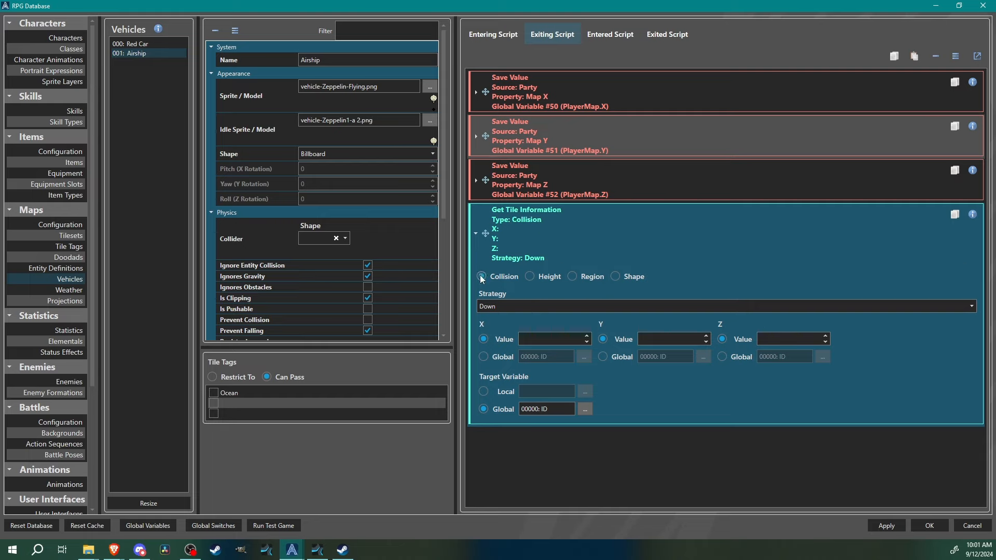
pyautogui.click(515, 305)
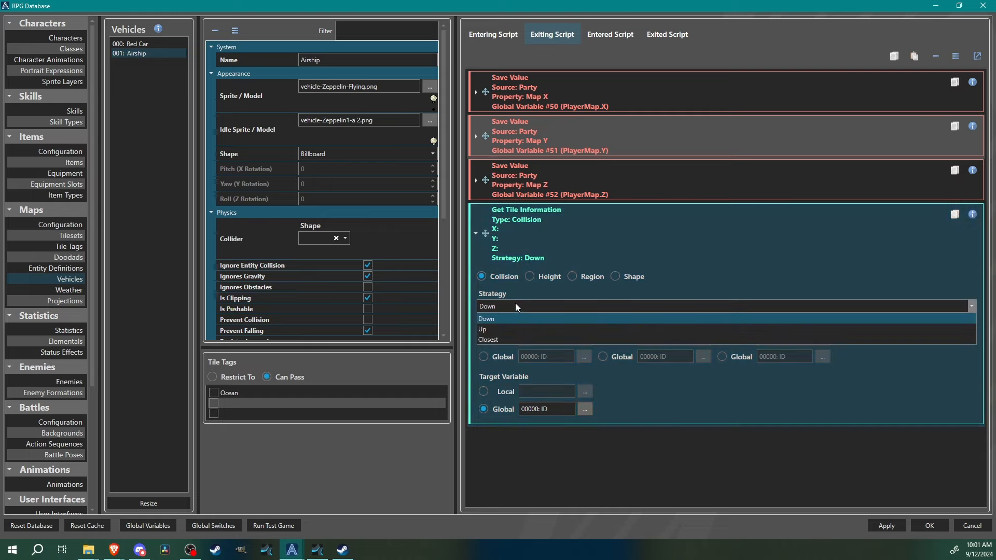
pyautogui.click(494, 340)
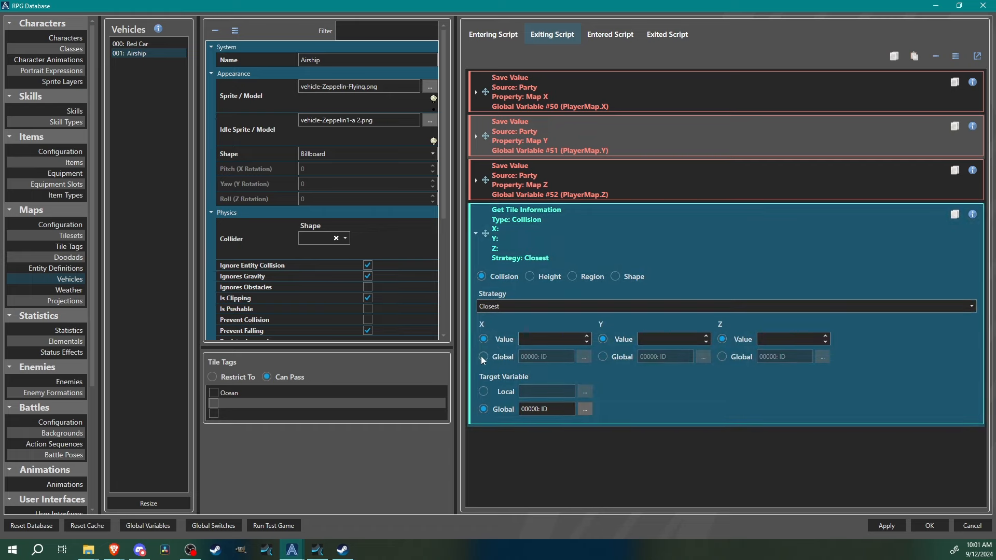
# - Switch the Get Tile Information X, Y and Z coordinates to global variables and set X to 050: PlayerMap.X
pyautogui.click(482, 356)
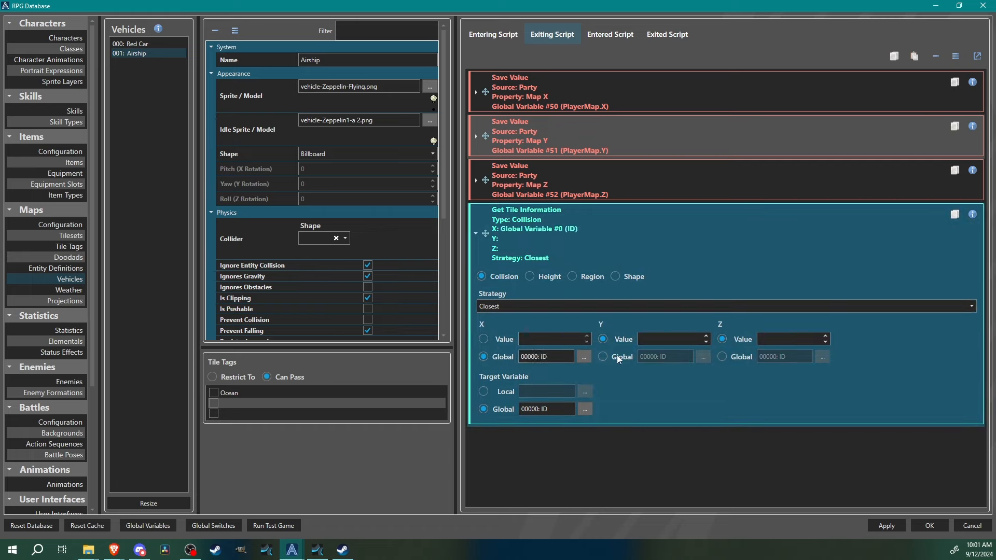
pyautogui.click(617, 356)
pyautogui.click(743, 358)
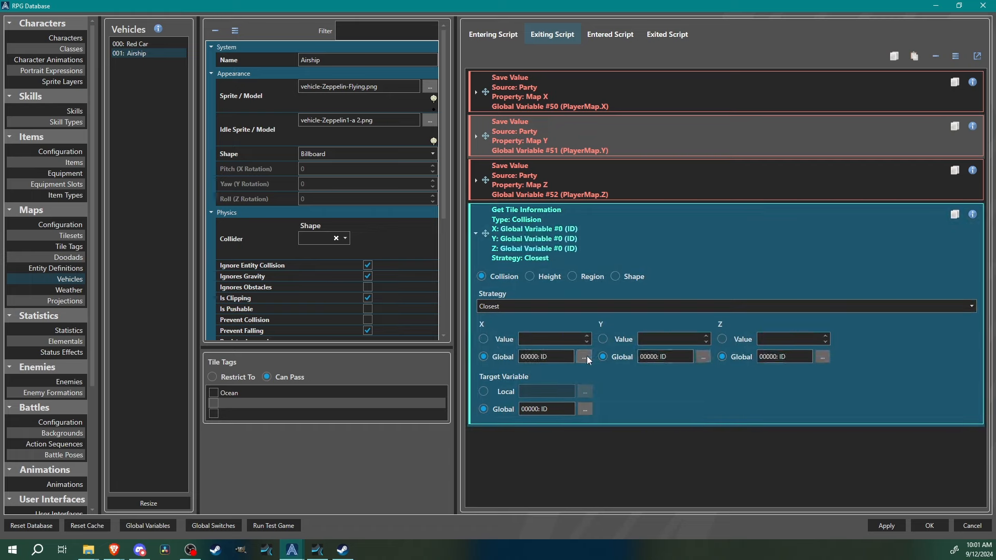
pyautogui.click(584, 356)
pyautogui.click(403, 121)
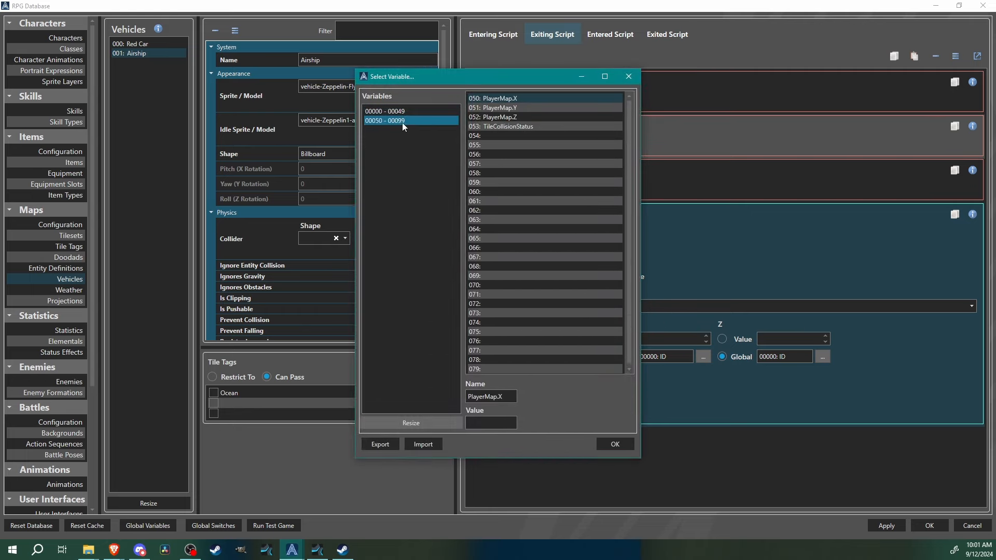
pyautogui.click(518, 99)
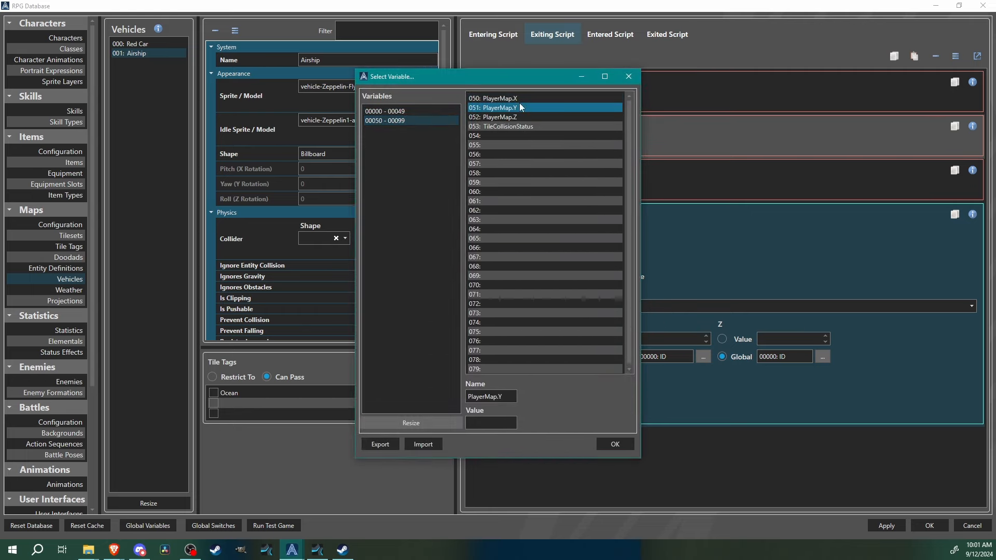
pyautogui.click(615, 444)
# - Set the tile's Y coordinate to global variable 051: PlayerMap.Y and its Z coordinate to 052: PlayerMap.Z
pyautogui.click(702, 358)
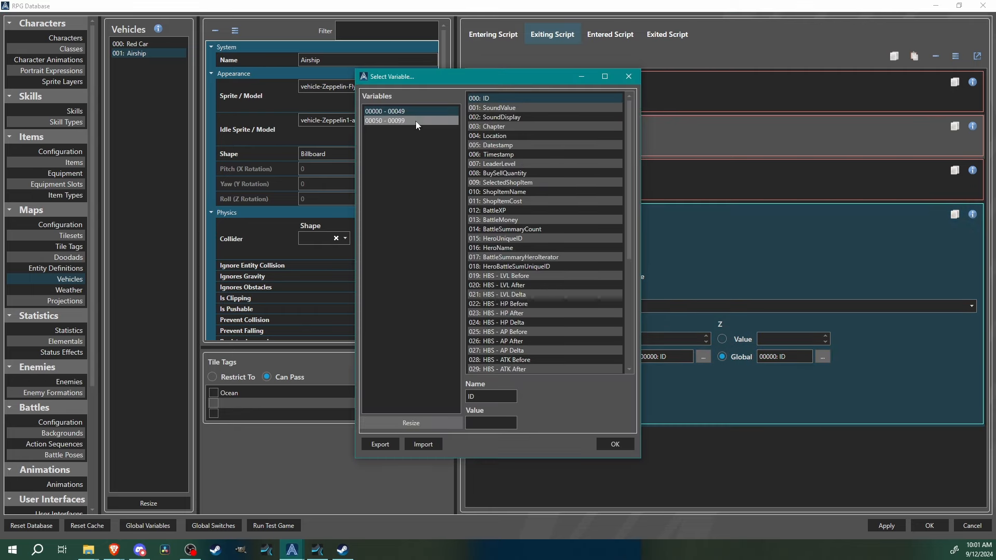
pyautogui.click(416, 120)
pyautogui.click(540, 107)
pyautogui.click(615, 444)
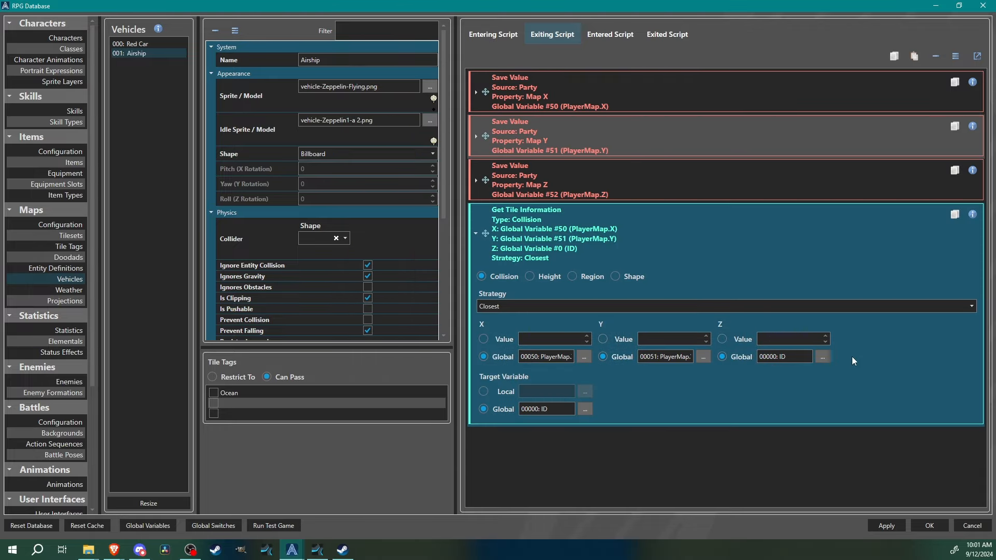
pyautogui.click(822, 357)
pyautogui.click(385, 120)
pyautogui.click(502, 117)
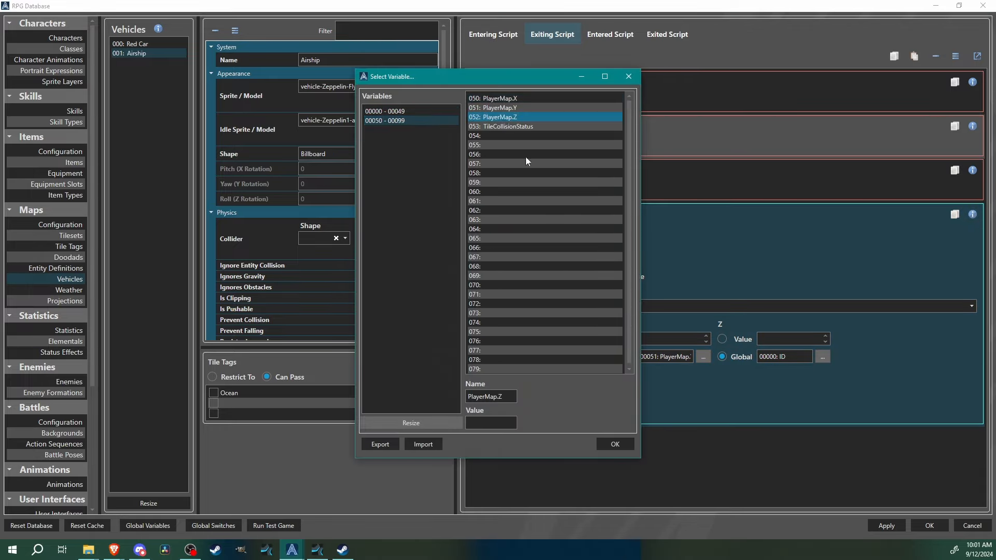
pyautogui.click(615, 444)
# - Set the Get Tile Information target to global variable 053: TileCollisionStatus and collapse the command
pyautogui.click(585, 410)
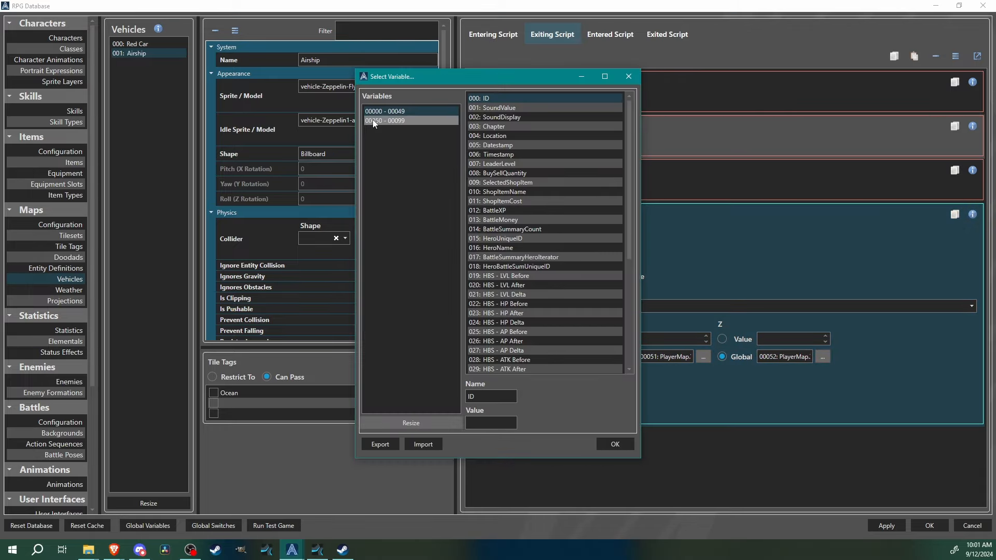
pyautogui.click(374, 120)
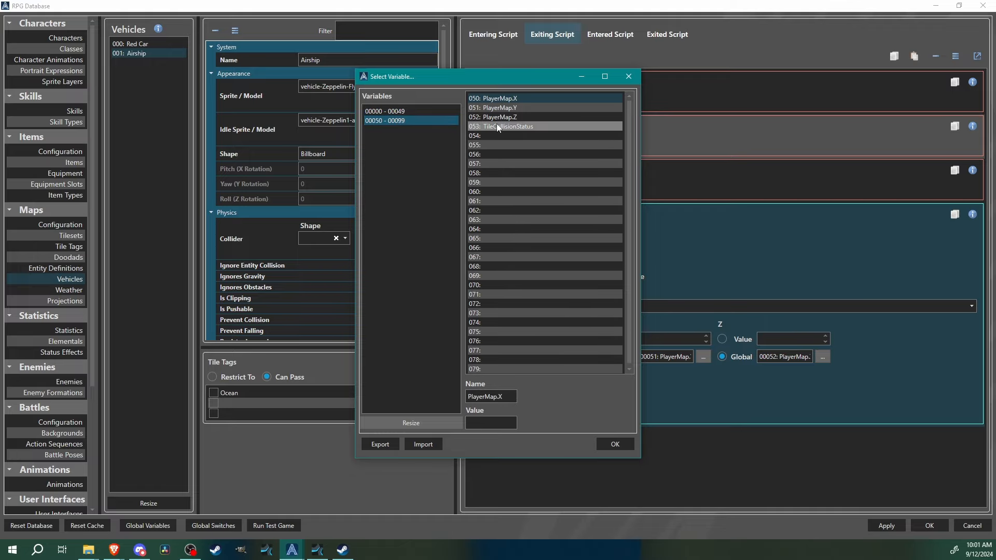
pyautogui.click(496, 126)
pyautogui.click(614, 444)
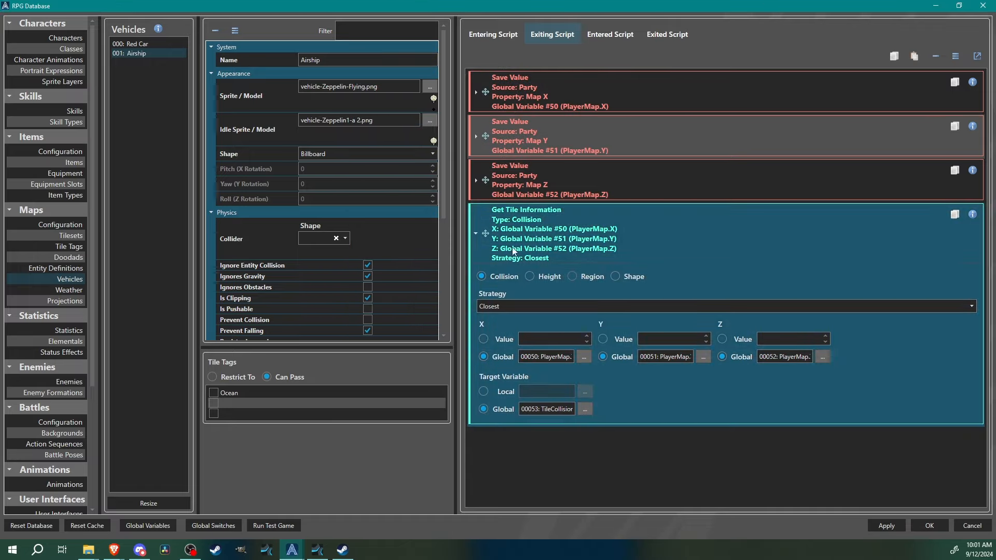
pyautogui.click(586, 243)
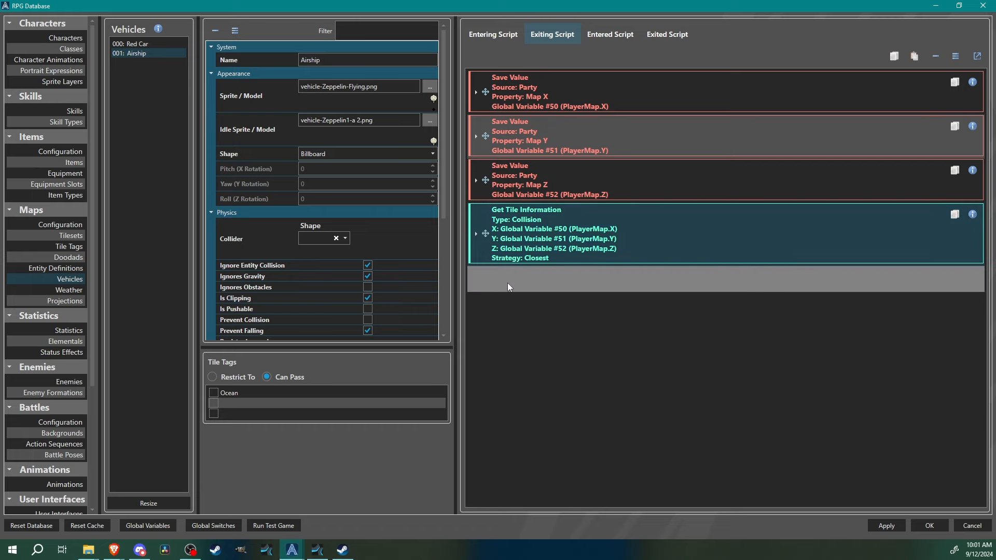
# - Add a Conditional (If/Then/Else) below Get Tile Information and give it a condition of type Global Variable
pyautogui.rightClick(507, 282)
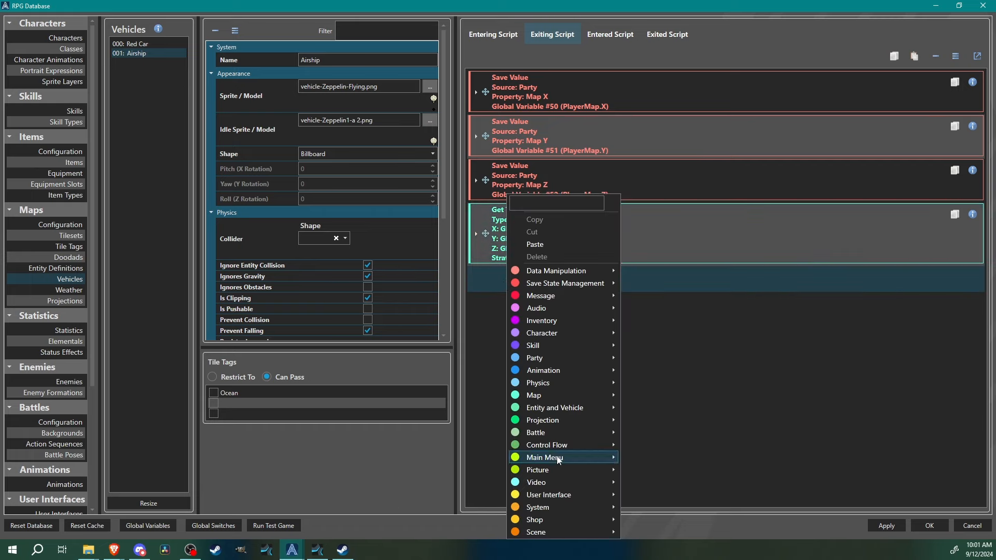
pyautogui.moveTo(554, 449)
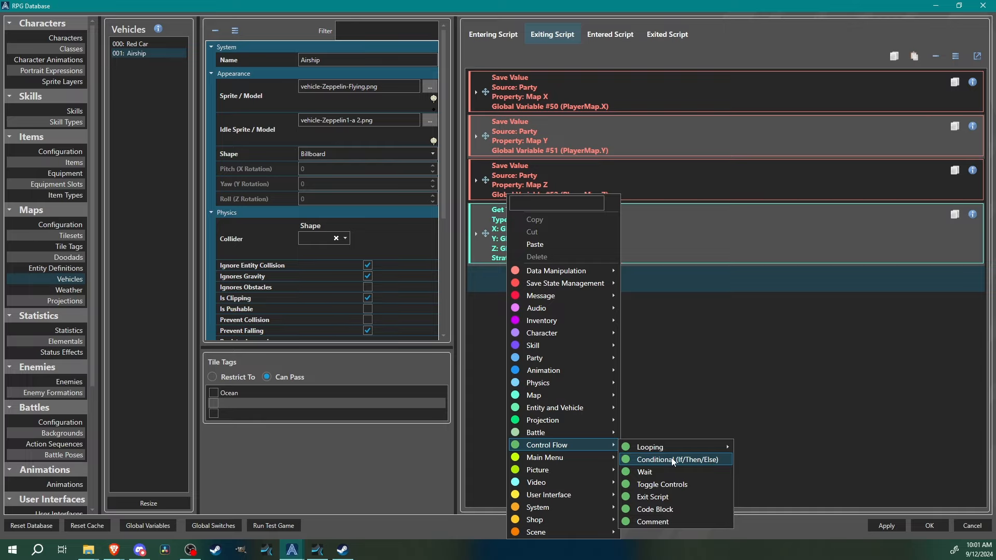
pyautogui.click(658, 462)
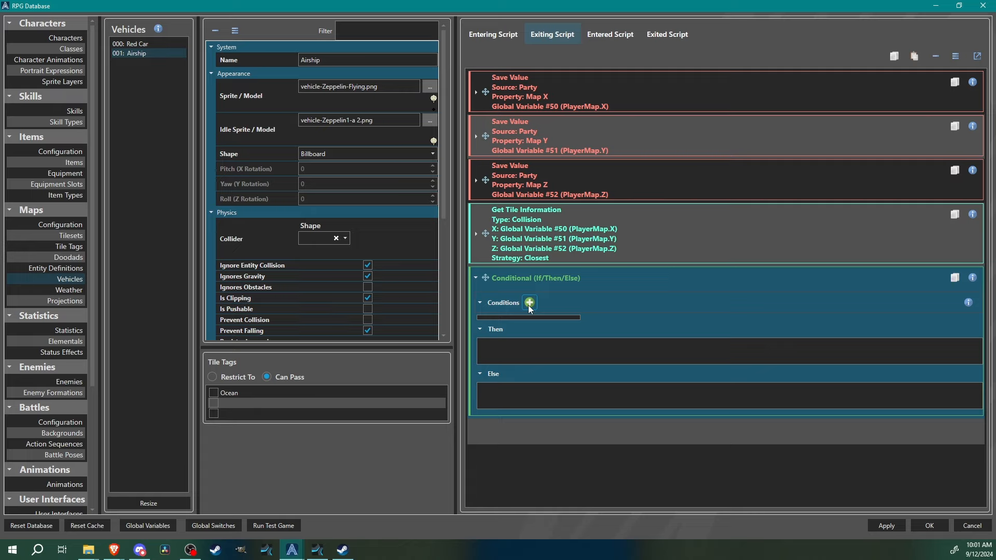
pyautogui.click(529, 303)
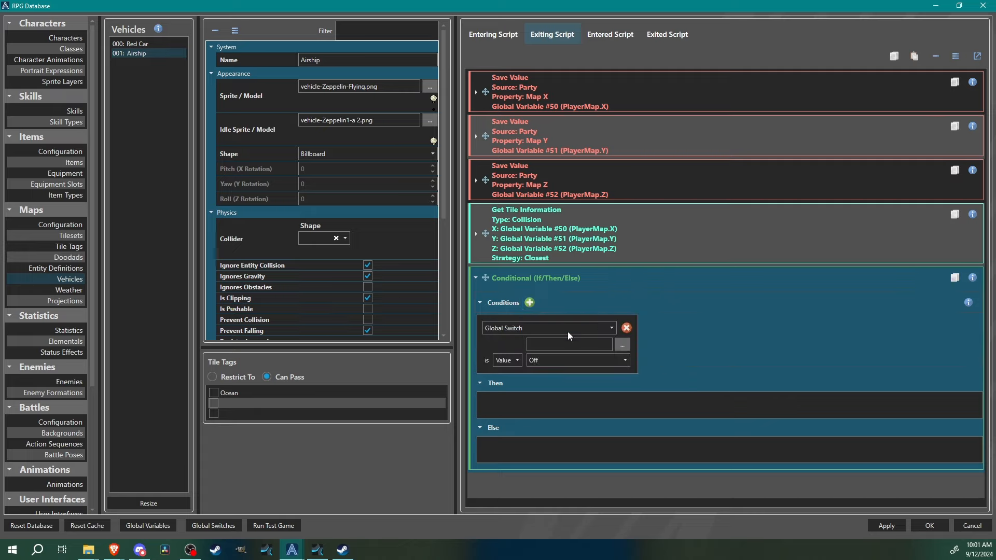
pyautogui.click(487, 328)
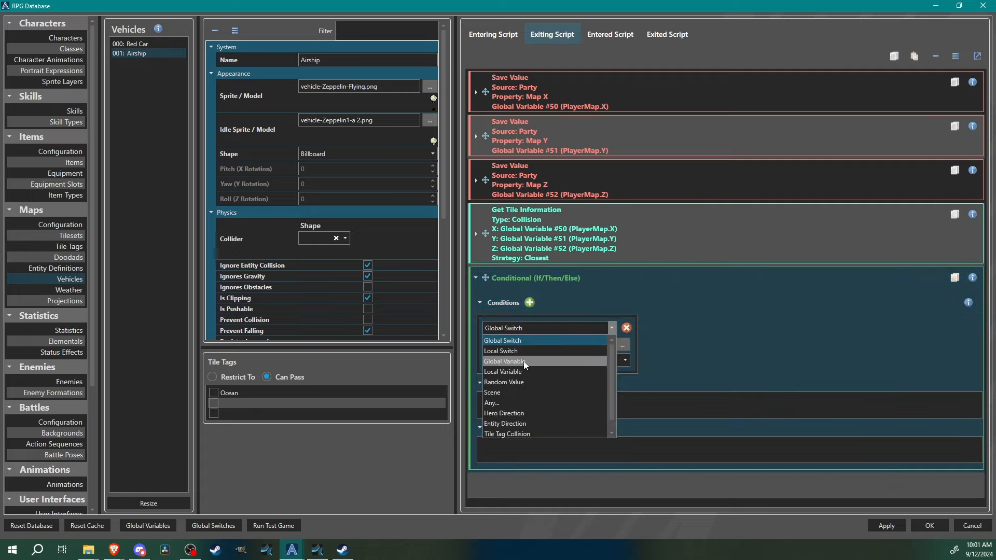
pyautogui.click(524, 361)
# - Set the condition to require global variable 053: TileCollisionStatus to equal the value 1
pyautogui.click(636, 344)
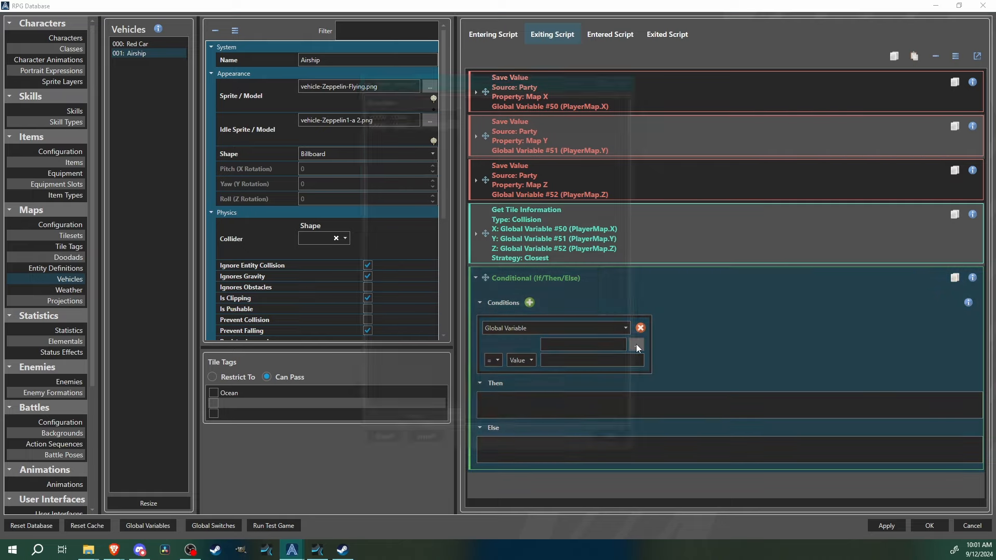
pyautogui.click(407, 120)
pyautogui.click(519, 126)
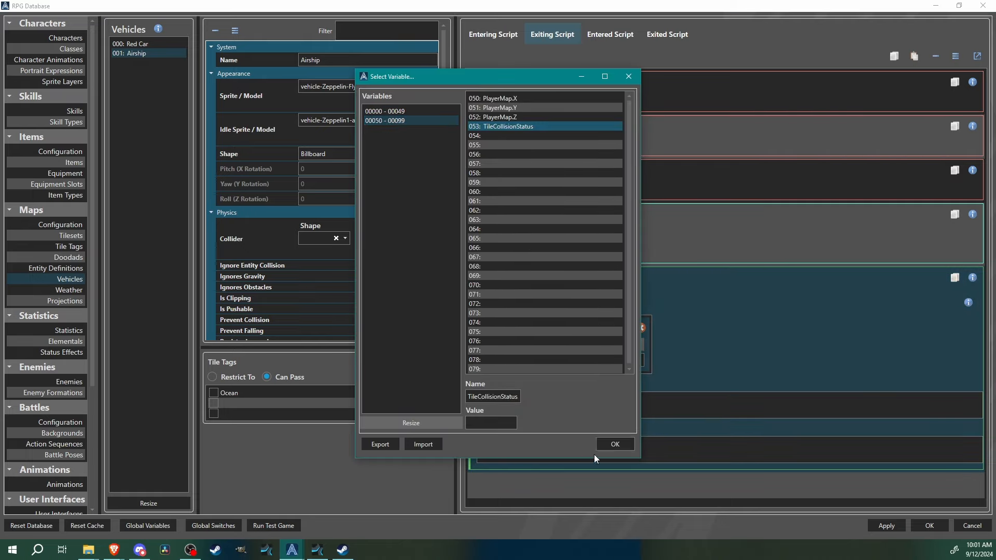
pyautogui.click(615, 443)
pyautogui.click(590, 358)
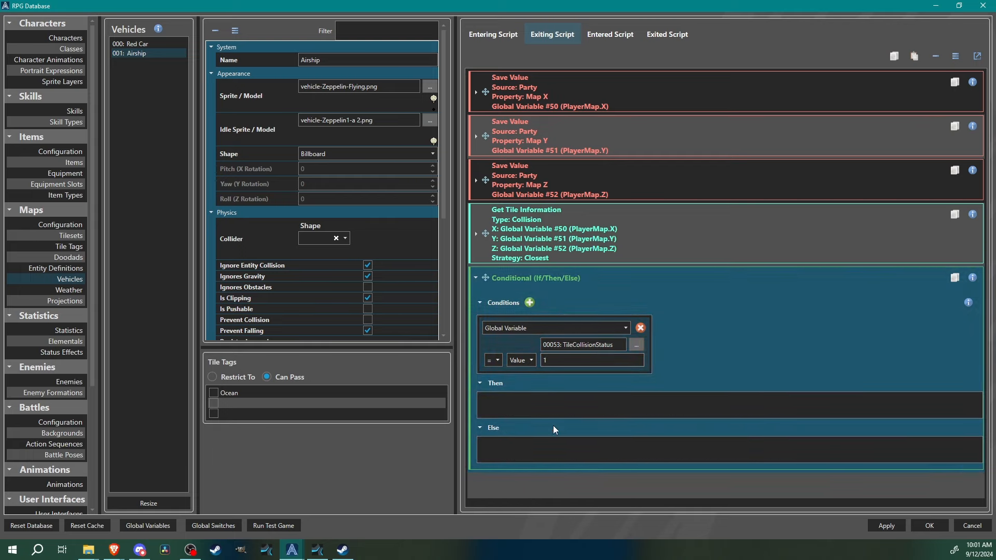
# - Examine the World Map tileset's collision markings and return to the Airship's Exiting Script
pyautogui.click(549, 402)
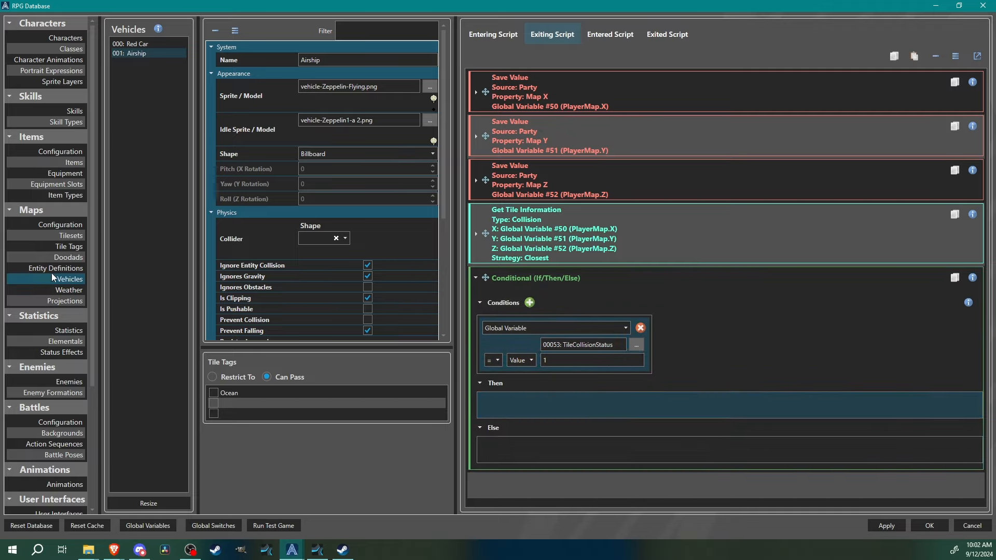
pyautogui.click(72, 235)
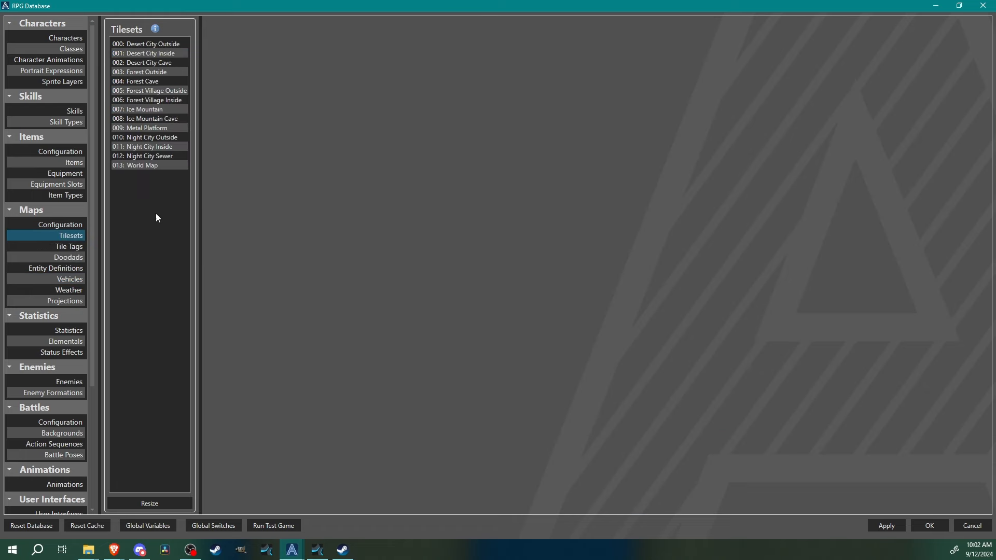
pyautogui.click(133, 167)
pyautogui.click(346, 67)
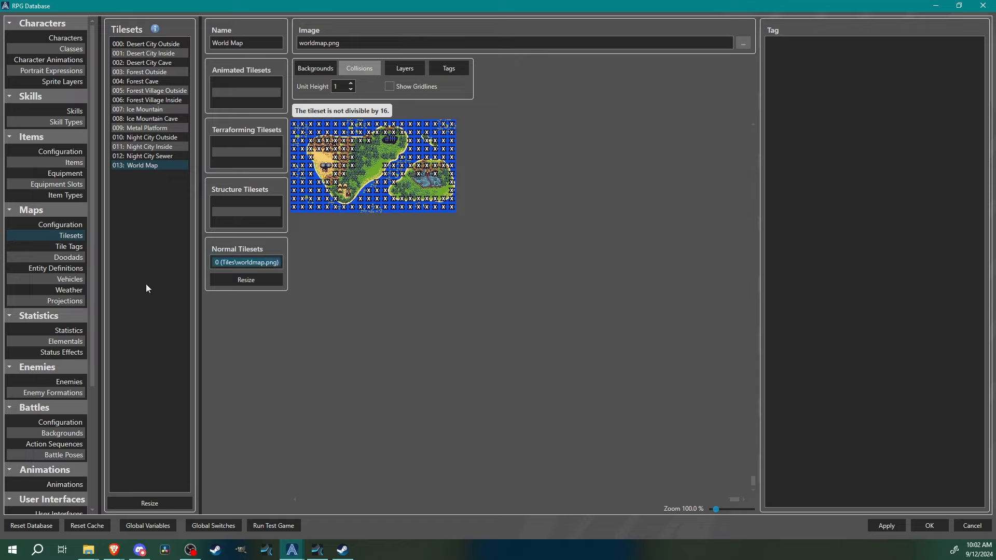
pyautogui.click(63, 279)
pyautogui.click(141, 54)
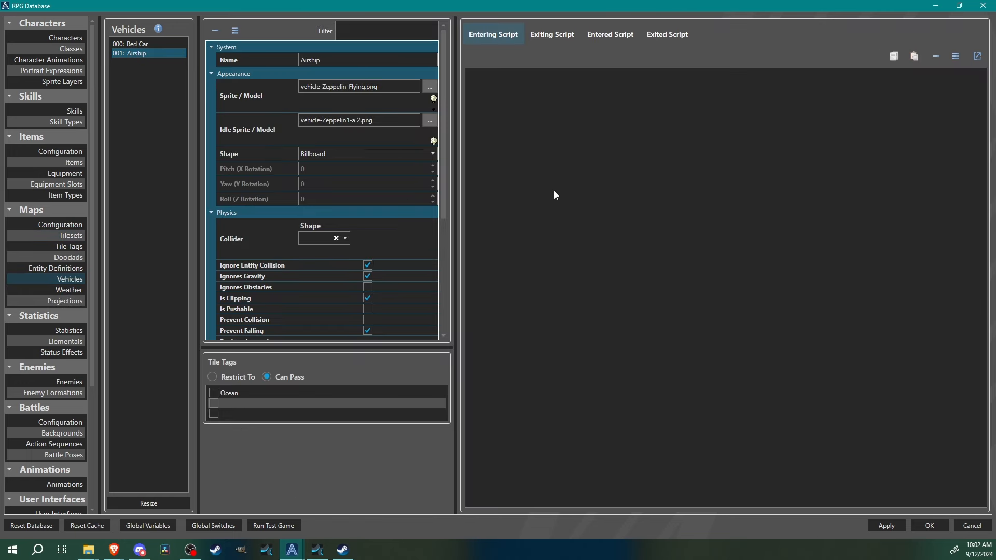
pyautogui.click(552, 34)
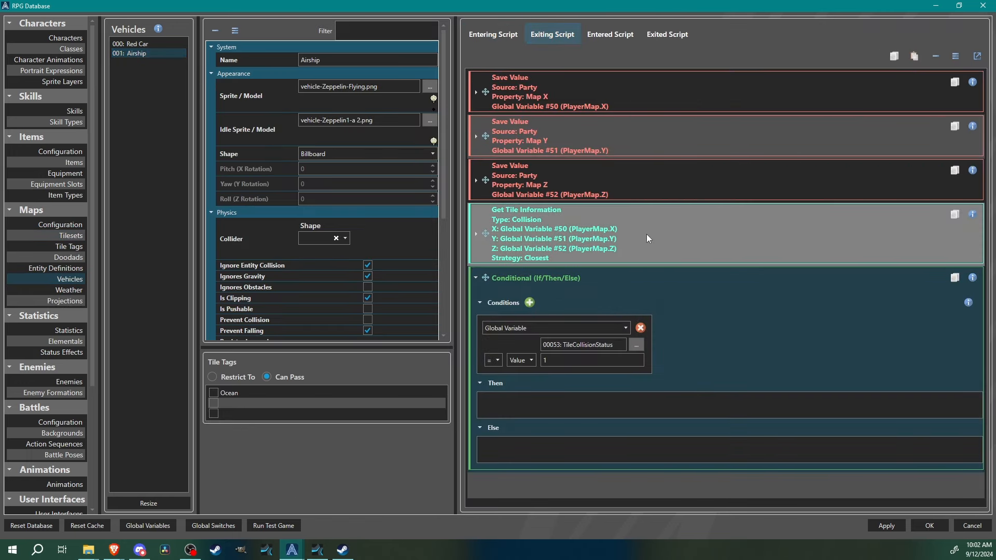
# - Add a Cancel Vehicle Exit command to the Then branch of the conditional
pyautogui.click(509, 407)
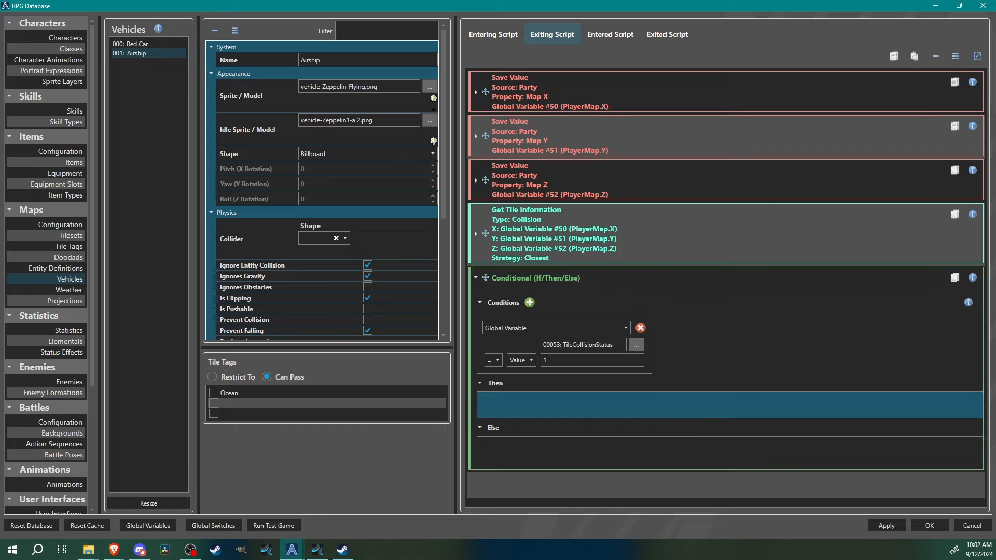
pyautogui.rightClick(542, 412)
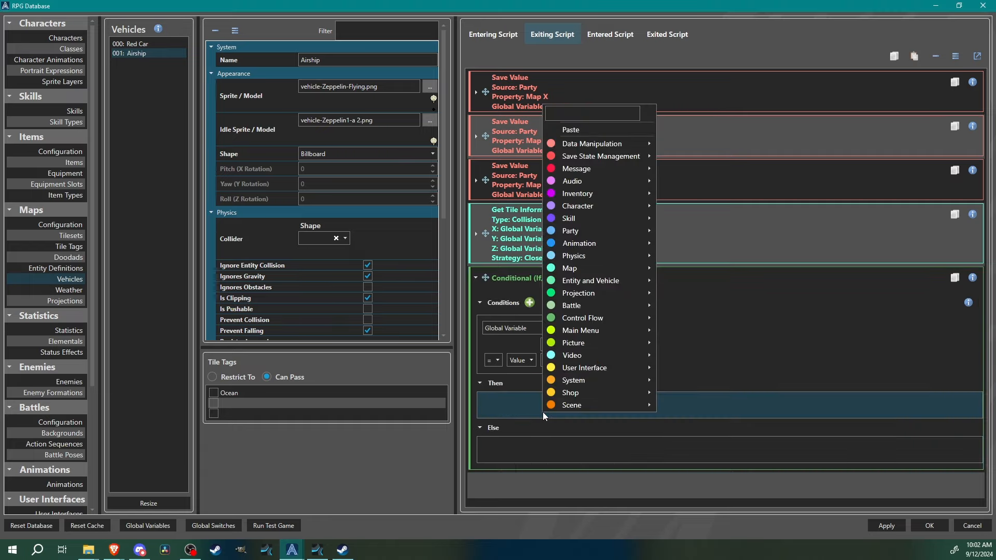
pyautogui.moveTo(593, 282)
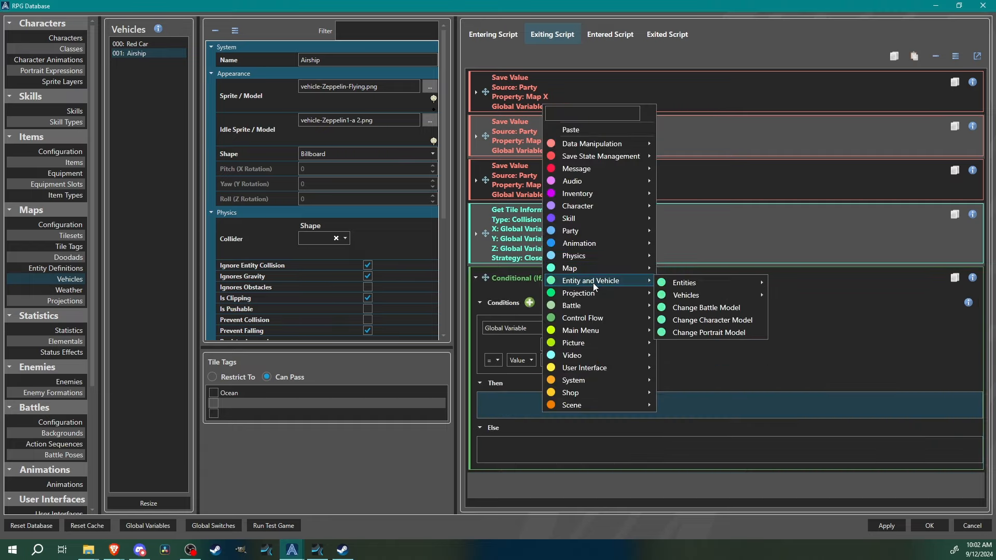
pyautogui.moveTo(707, 297)
pyautogui.click(830, 323)
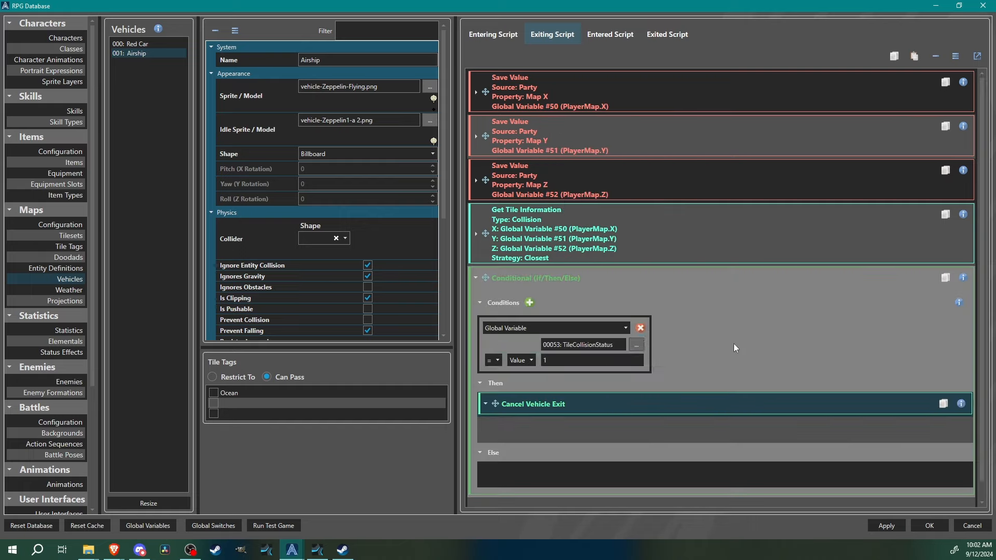
pyautogui.scroll(-2, 744, 313)
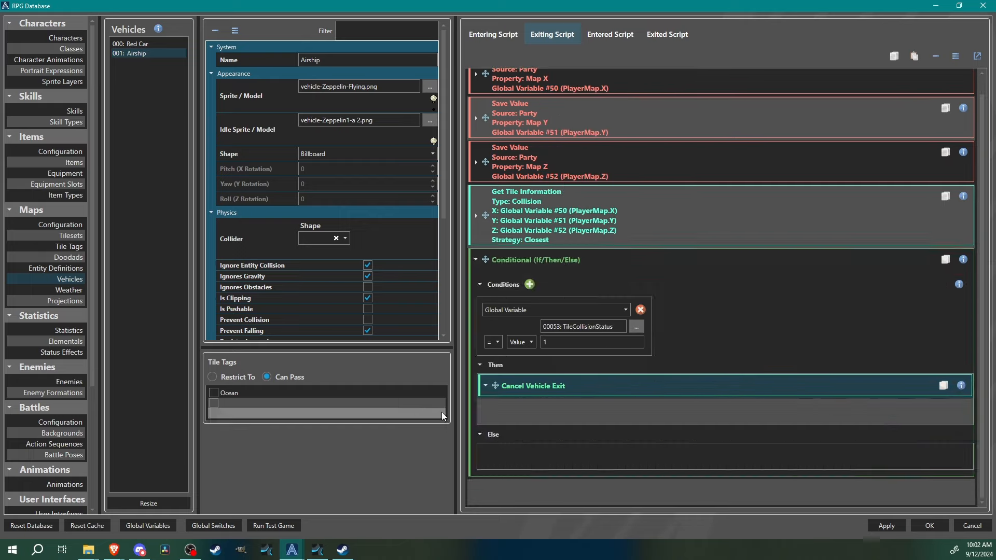
# - Insert a Move Entity command above Cancel Vehicle Exit in the Then branch and set its target to Self
pyautogui.rightClick(511, 387)
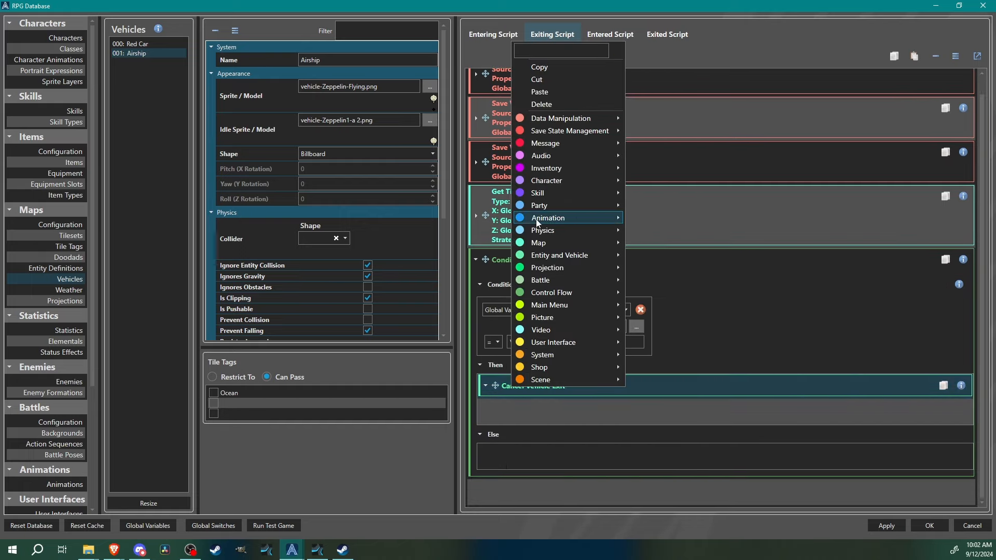
pyautogui.moveTo(561, 261)
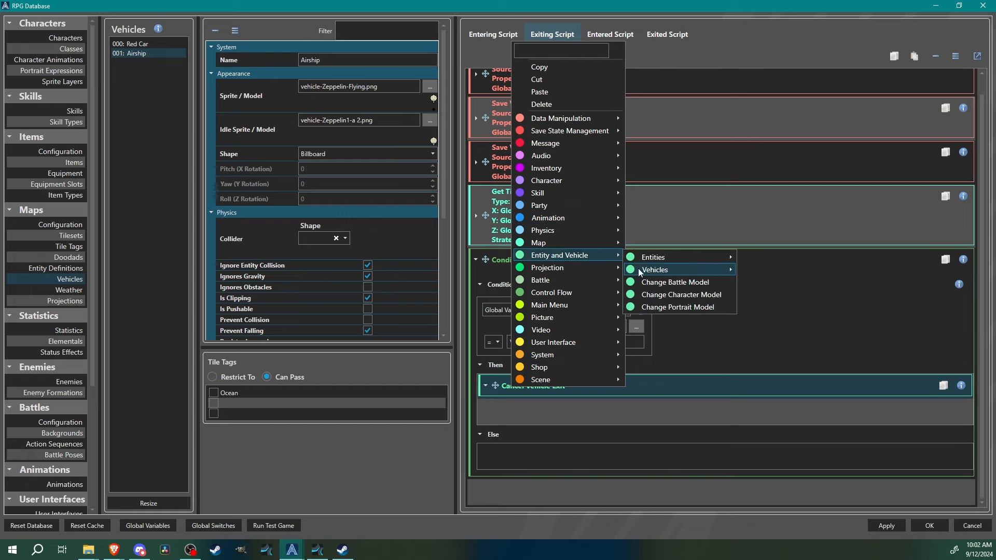
pyautogui.moveTo(655, 257)
pyautogui.click(780, 284)
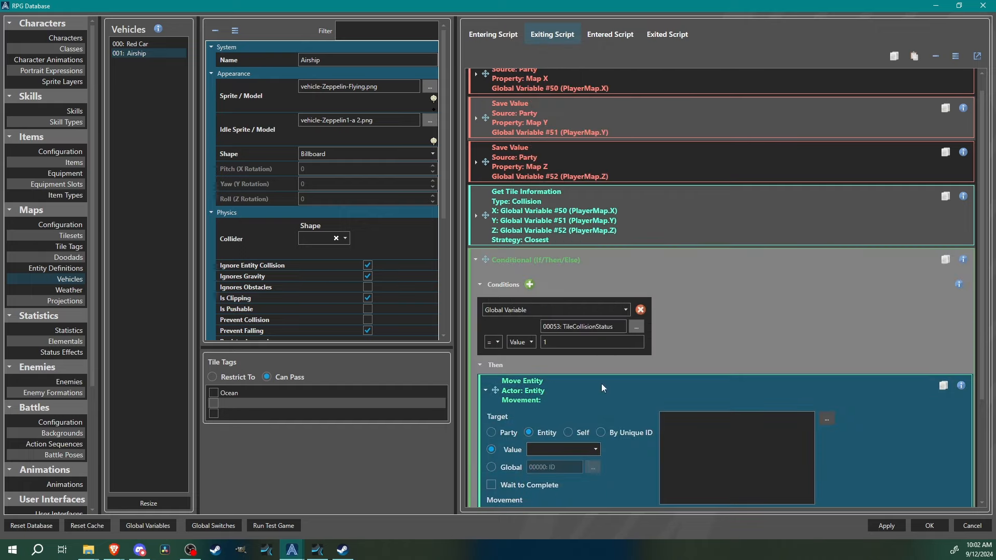
pyautogui.click(568, 406)
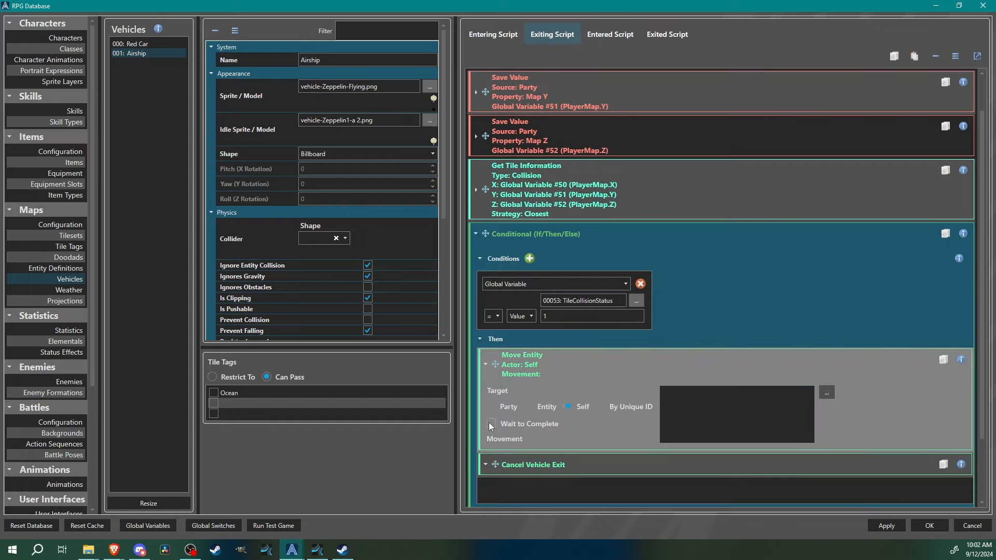